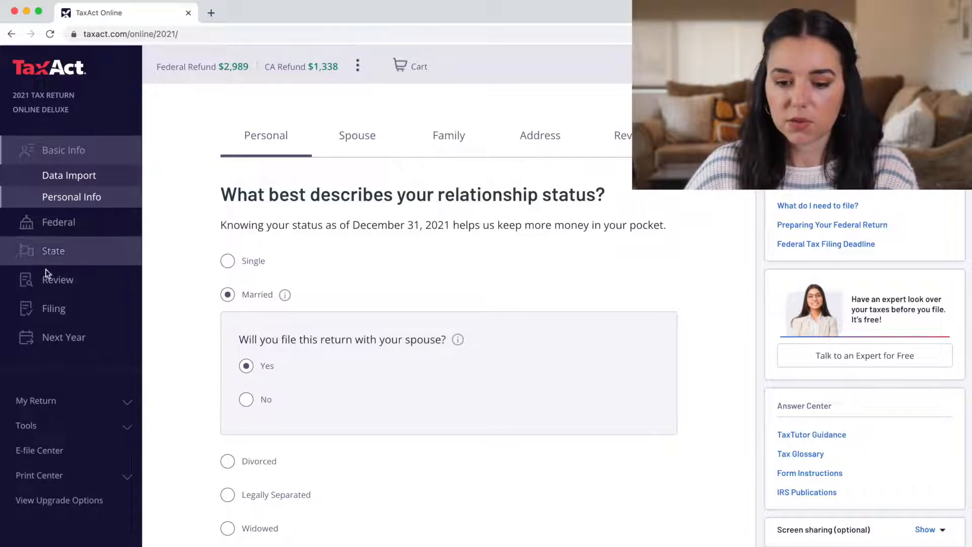
Expand the optional Screen sharing section in the right sidebar to reveal the security key entry
{"action": "scroll", "coordinate": [274, 166], "scroll_direction": "down", "scroll_amount": 1}
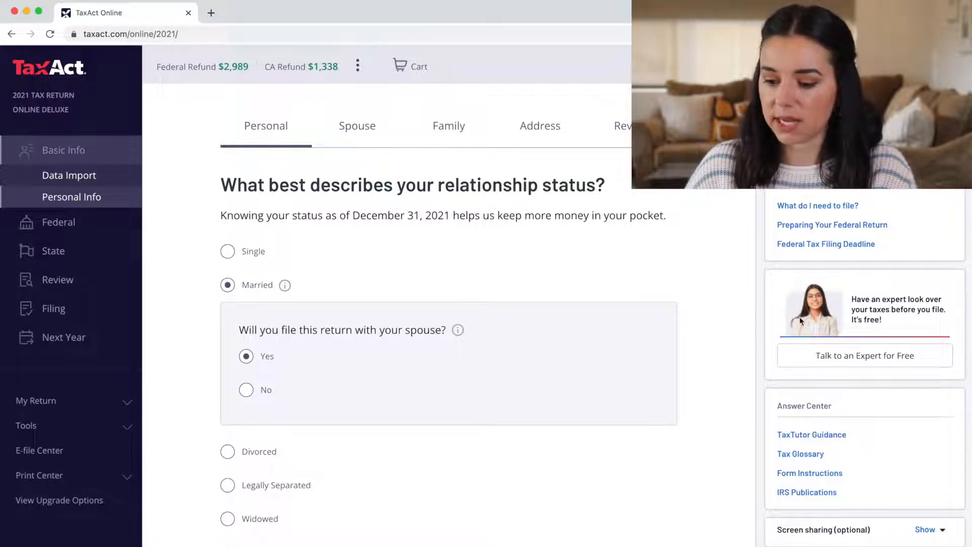
{"action": "scroll", "coordinate": [868, 380], "scroll_direction": "down", "scroll_amount": 1}
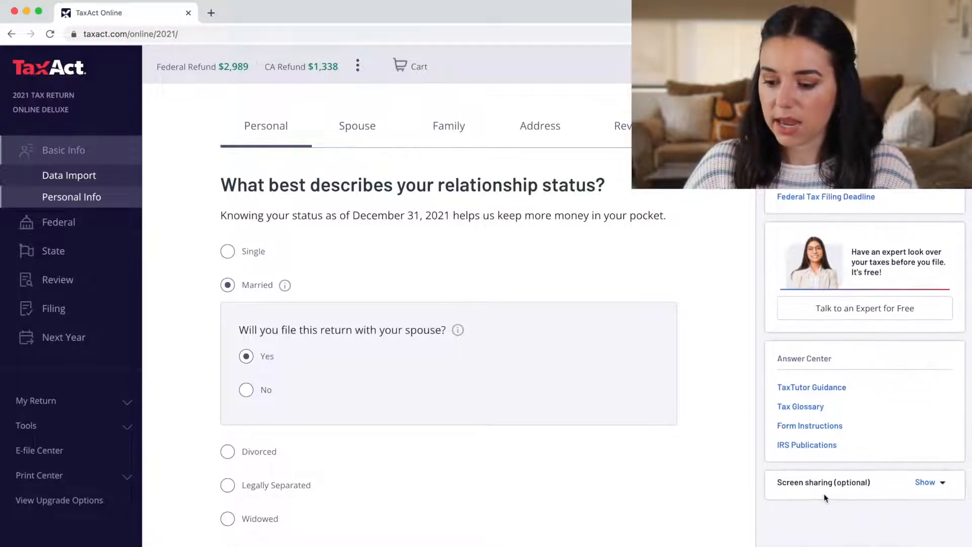
{"action": "left_click", "coordinate": [934, 483]}
{"action": "scroll", "coordinate": [934, 483], "scroll_direction": "down", "scroll_amount": 3}
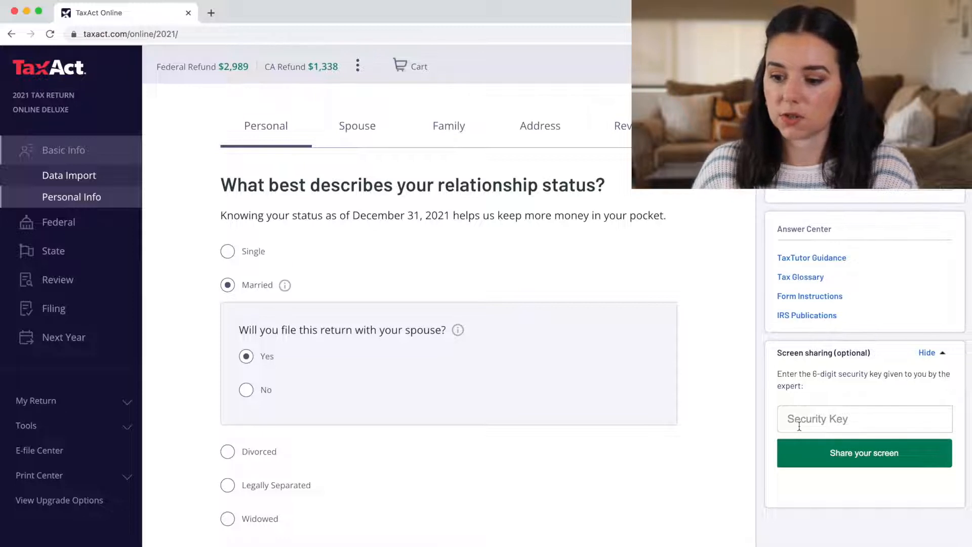
{"action": "scroll", "coordinate": [826, 319], "scroll_direction": "down", "scroll_amount": 1}
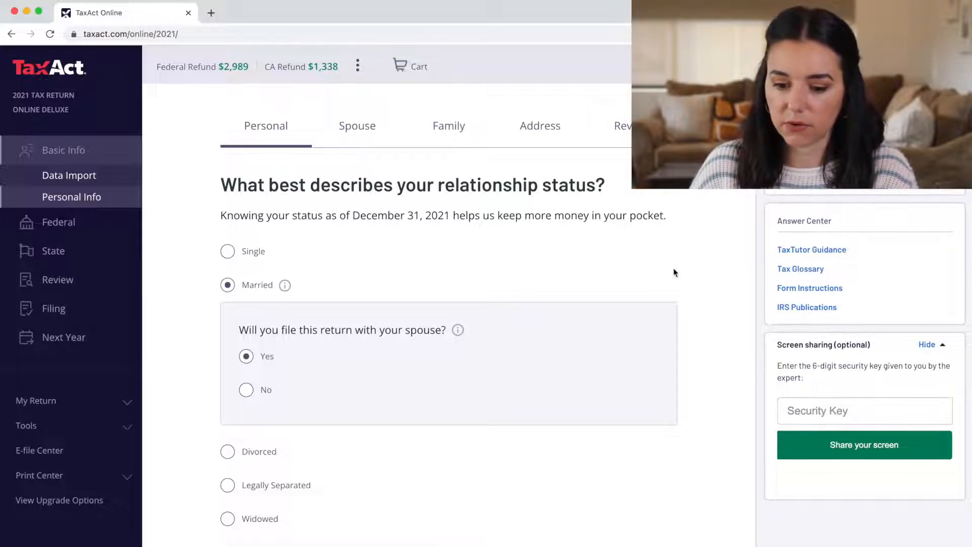
{"action": "scroll", "coordinate": [674, 272], "scroll_direction": "down", "scroll_amount": 1}
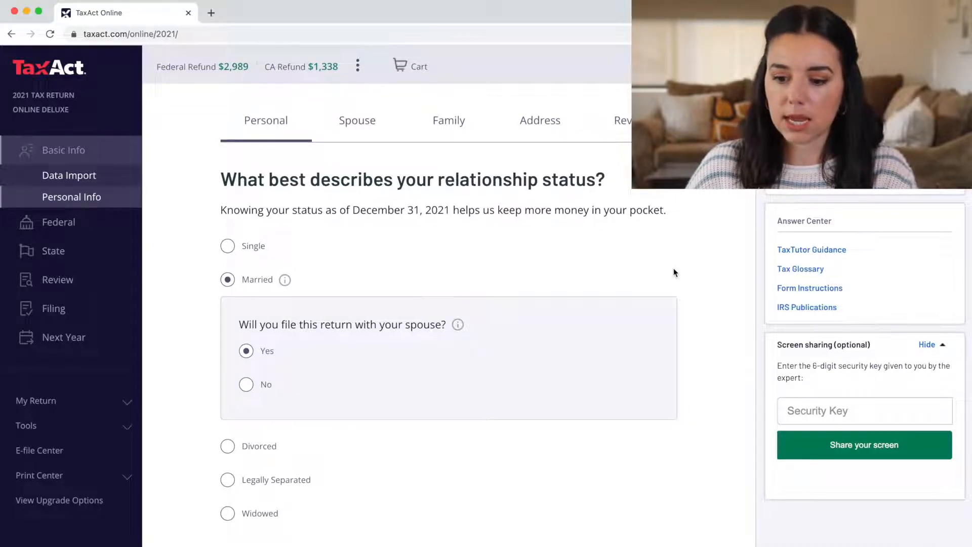
{"action": "scroll", "coordinate": [673, 272], "scroll_direction": "down", "scroll_amount": 1}
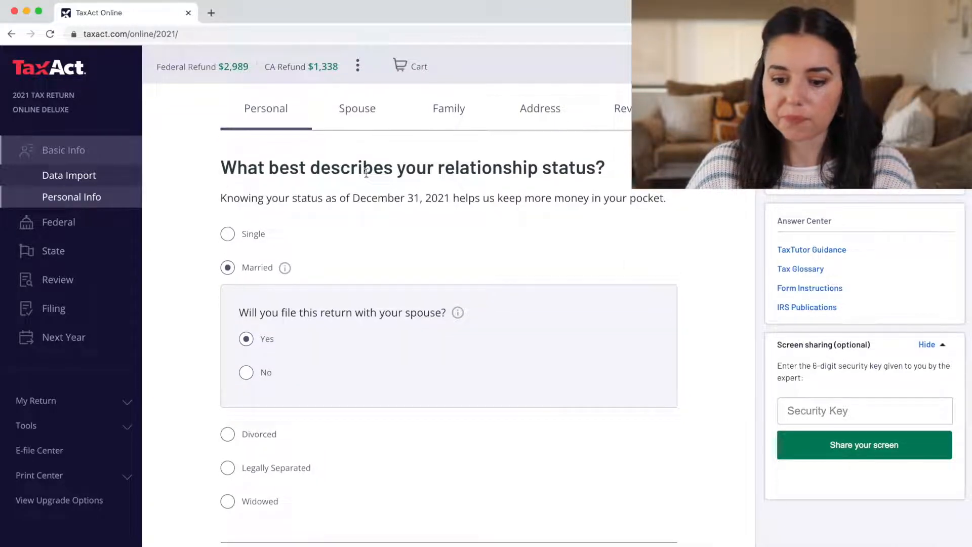
{"action": "scroll", "coordinate": [373, 236], "scroll_direction": "down", "scroll_amount": 3}
Save the married filing jointly status and enter the taxpayer's first and last name
{"action": "left_click", "coordinate": [243, 452]}
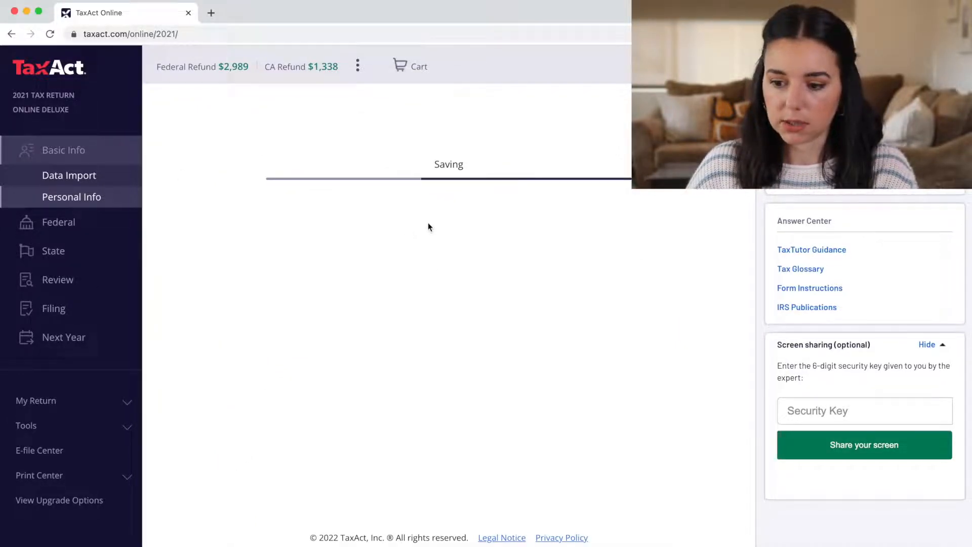
{"action": "type", "text": "Bob"}
{"action": "key", "text": "Tab"}
{"action": "key", "text": "Tab"}
{"action": "type", "text": "B"}
{"action": "key", "text": "BackSpace"}
{"action": "type", "text": "v"}
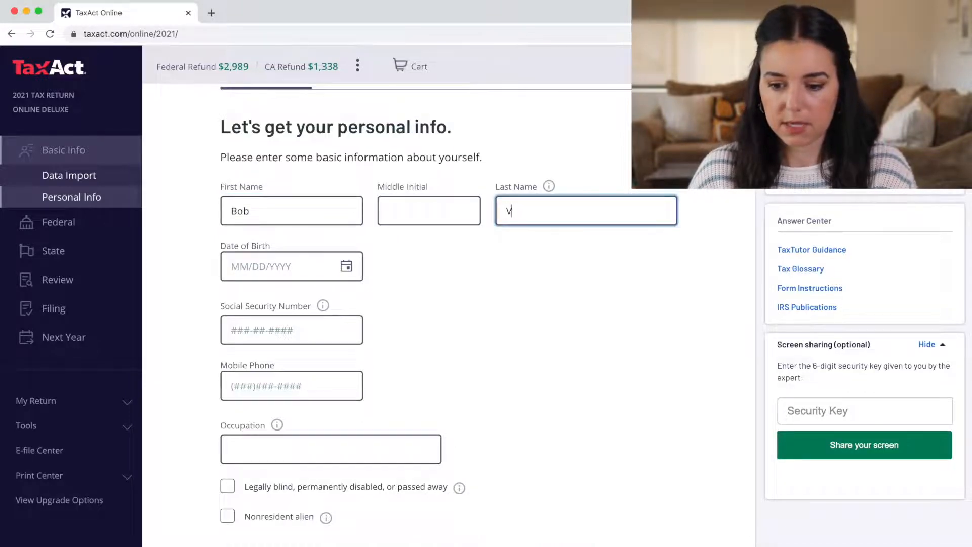
{"action": "key", "text": "Tab"}
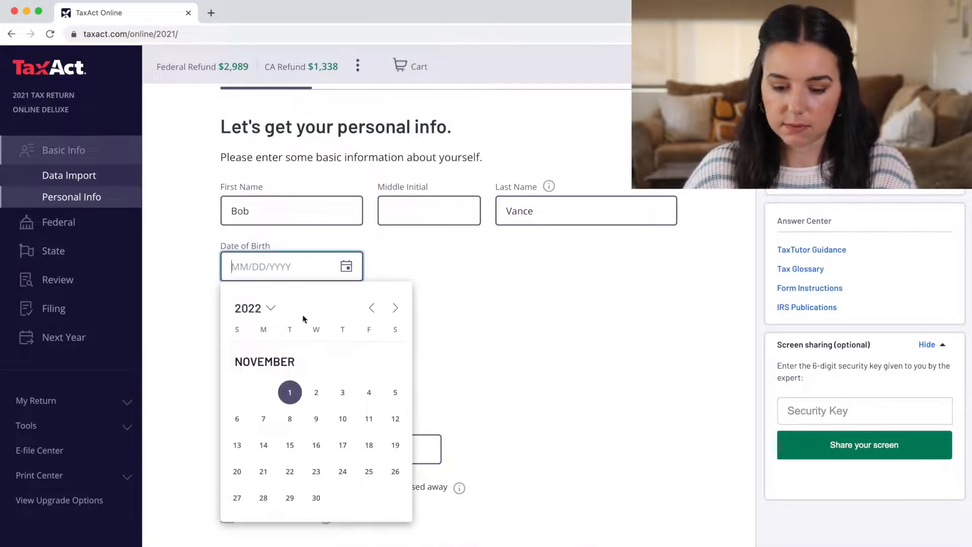
Pick the taxpayer's date of birth from the calendar and complete the spouse's name details
{"action": "left_click", "coordinate": [316, 393]}
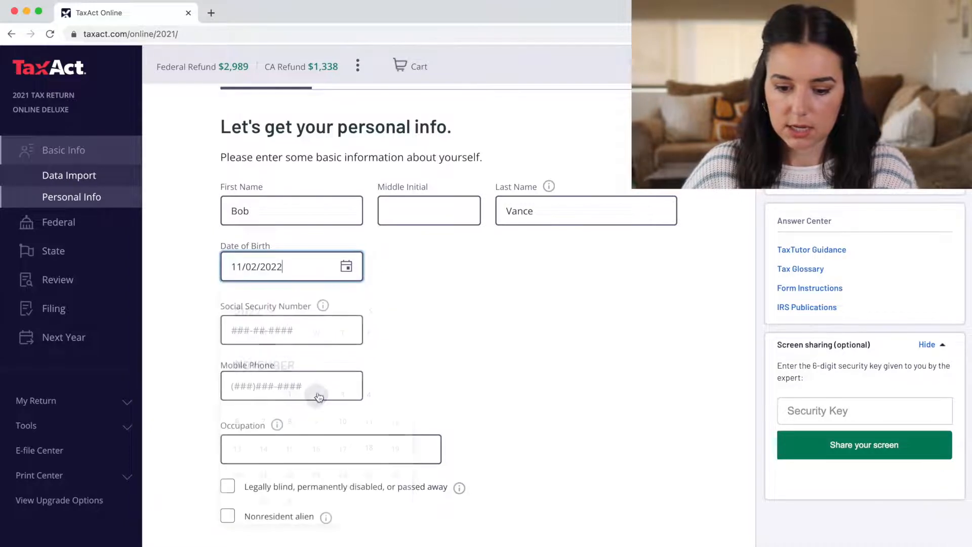
{"action": "left_click", "coordinate": [281, 268]}
{"action": "left_click", "coordinate": [271, 310]}
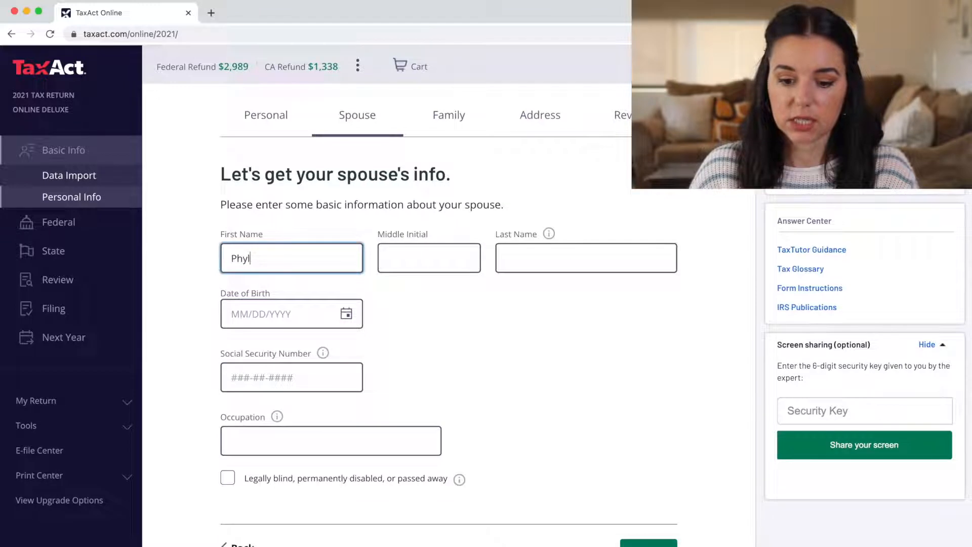
{"action": "key", "text": "Tab"}
{"action": "key", "text": "Tab"}
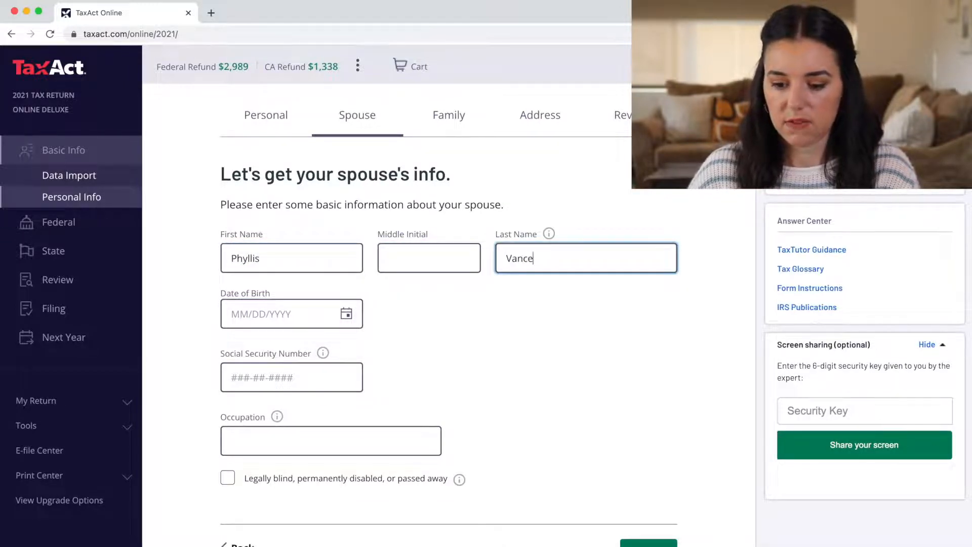
{"action": "left_click", "coordinate": [537, 442]}
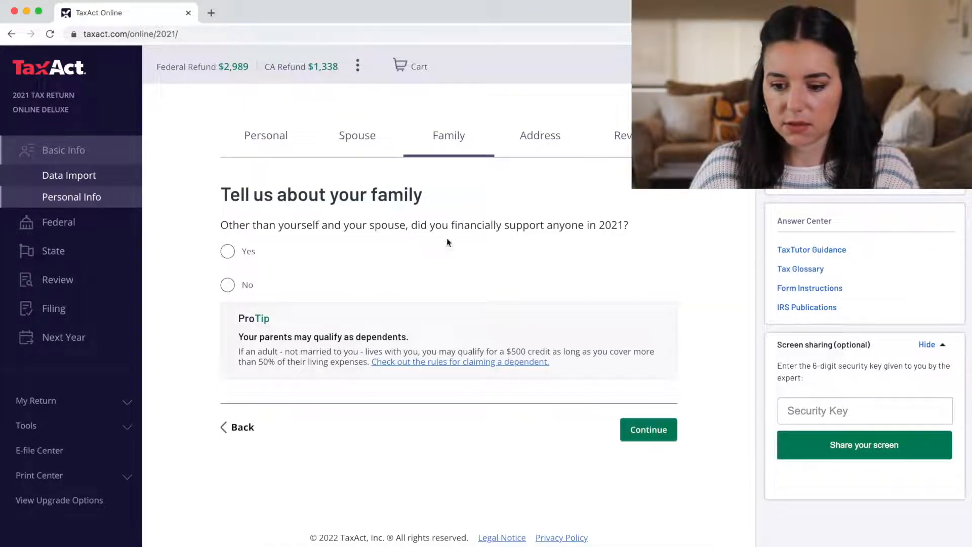
Answer No to supporting anyone else and enter the home street address
{"action": "left_click", "coordinate": [229, 285]}
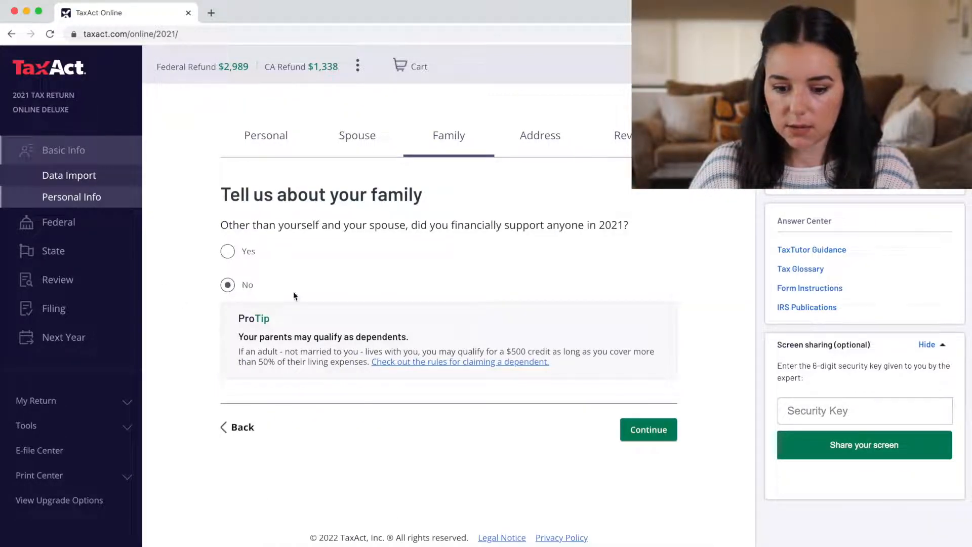
{"action": "left_click", "coordinate": [648, 430]}
{"action": "left_click", "coordinate": [355, 279]}
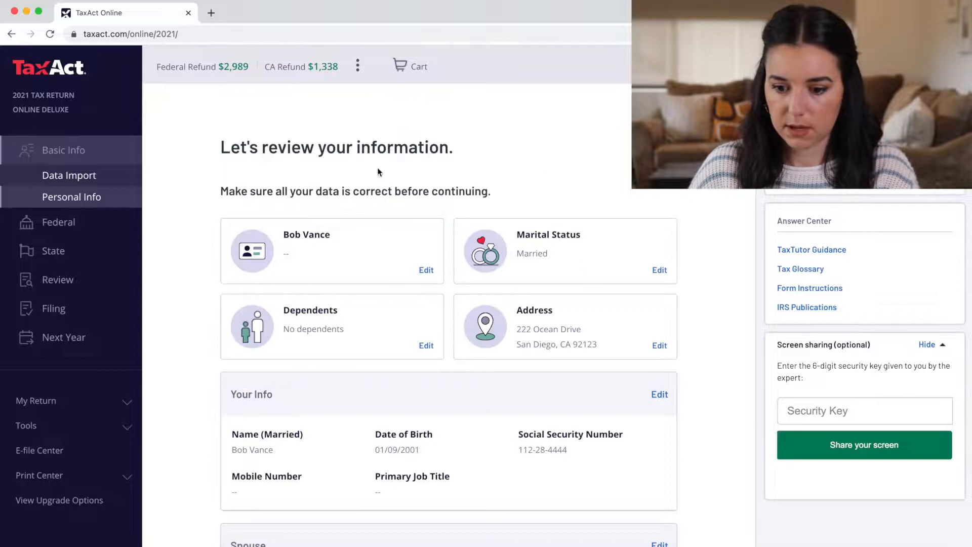
Confirm the reviewed details, then look at but decline switching to Married Filing Separate
{"action": "scroll", "coordinate": [393, 332], "scroll_direction": "down", "scroll_amount": 7}
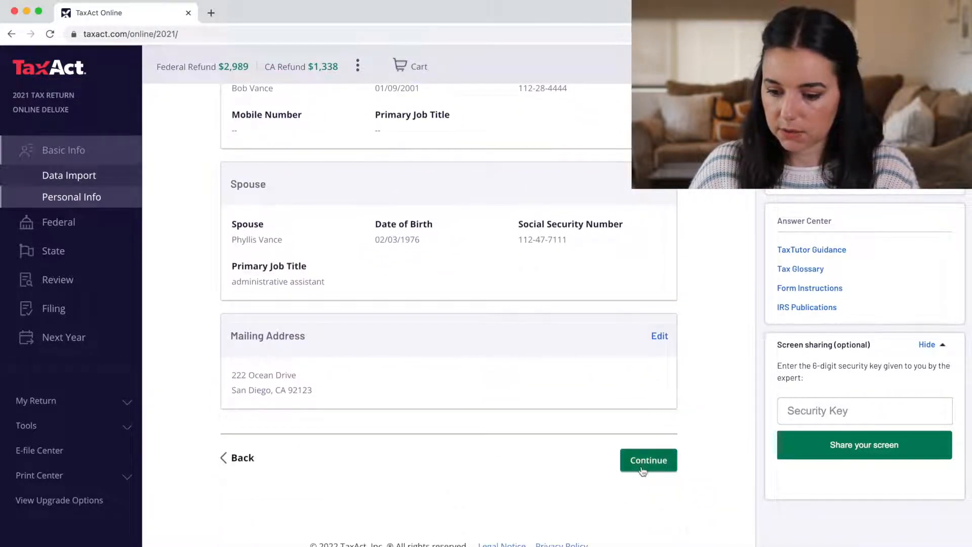
{"action": "left_click", "coordinate": [637, 471]}
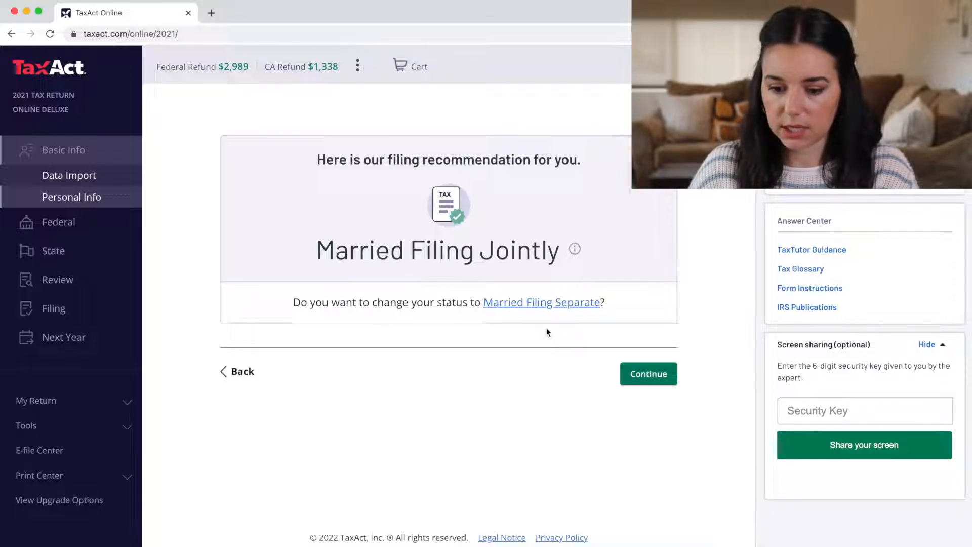
{"action": "left_click", "coordinate": [579, 309]}
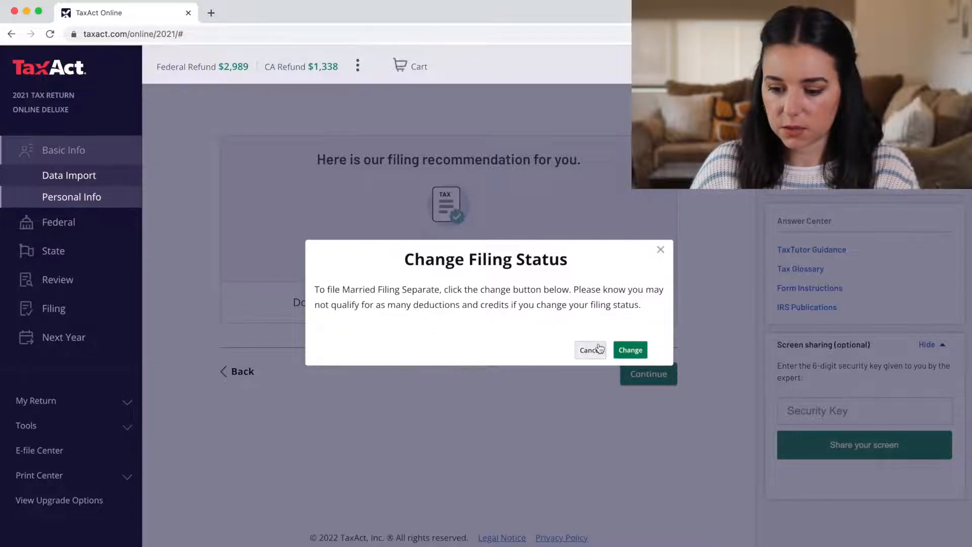
{"action": "left_click", "coordinate": [590, 350]}
Accept Married Filing Jointly and look over the federal income with its $2,989 refund
{"action": "left_click", "coordinate": [648, 374]}
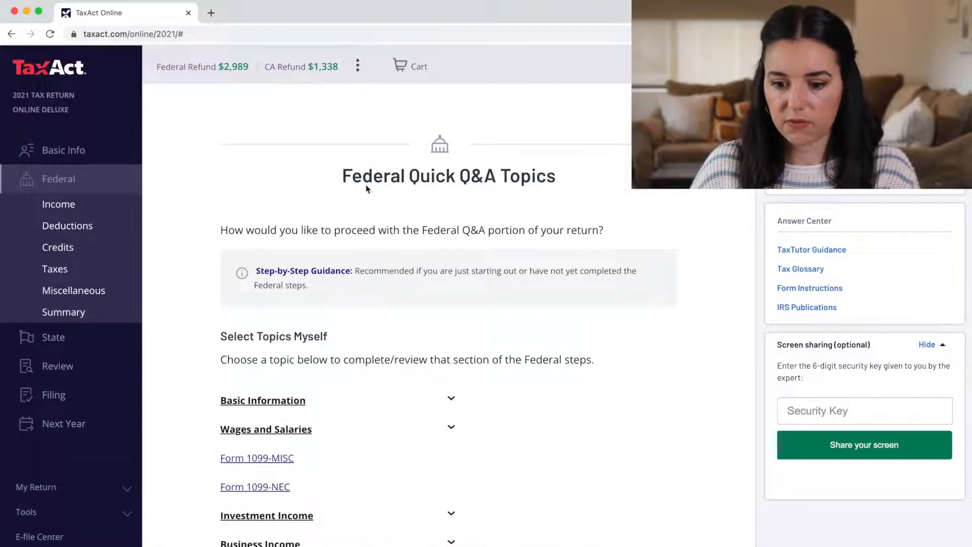
{"action": "scroll", "coordinate": [198, 259], "scroll_direction": "down", "scroll_amount": 3}
{"action": "scroll", "coordinate": [197, 259], "scroll_direction": "down", "scroll_amount": 2}
{"action": "scroll", "coordinate": [198, 260], "scroll_direction": "down", "scroll_amount": 4}
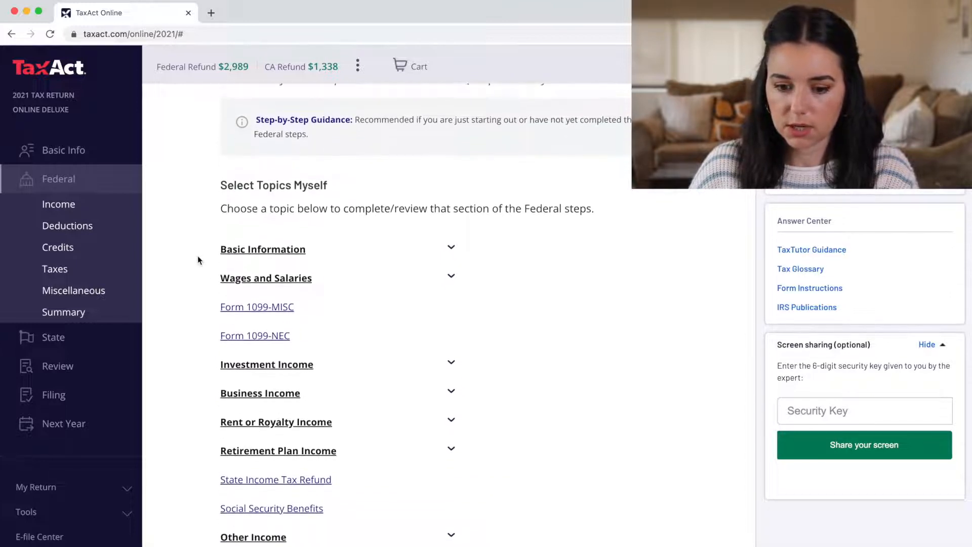
{"action": "scroll", "coordinate": [198, 259], "scroll_direction": "down", "scroll_amount": 10}
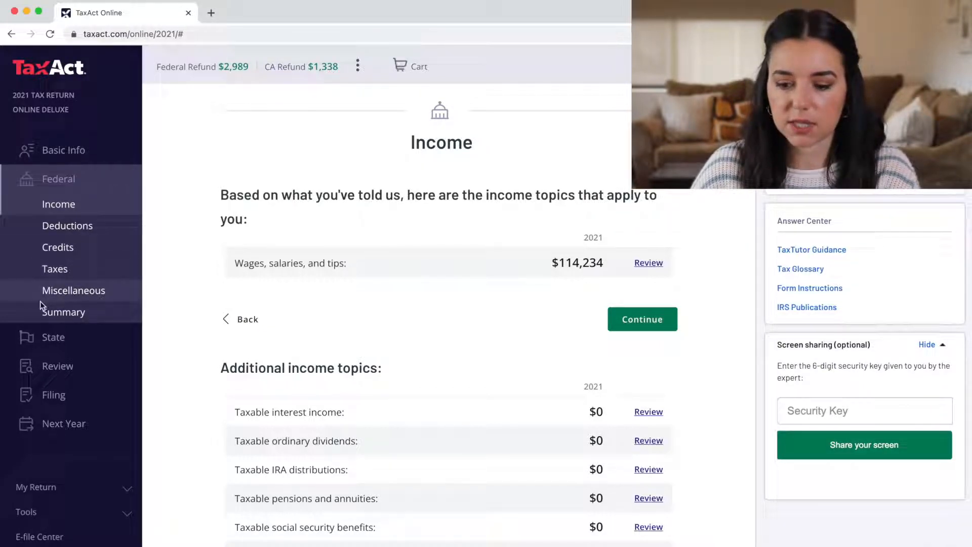
{"action": "scroll", "coordinate": [522, 293], "scroll_direction": "down", "scroll_amount": 1}
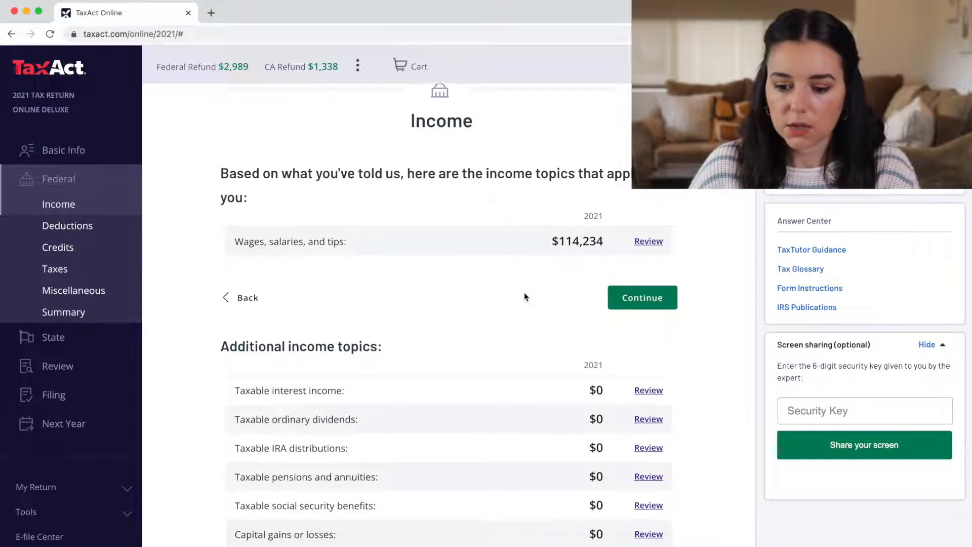
{"action": "scroll", "coordinate": [453, 231], "scroll_direction": "up", "scroll_amount": 2}
{"action": "scroll", "coordinate": [452, 230], "scroll_direction": "down", "scroll_amount": 2}
Go to the Federal summary and open the Defense Finance & Actg Serv W-2 for editing
{"action": "left_click", "coordinate": [247, 284]}
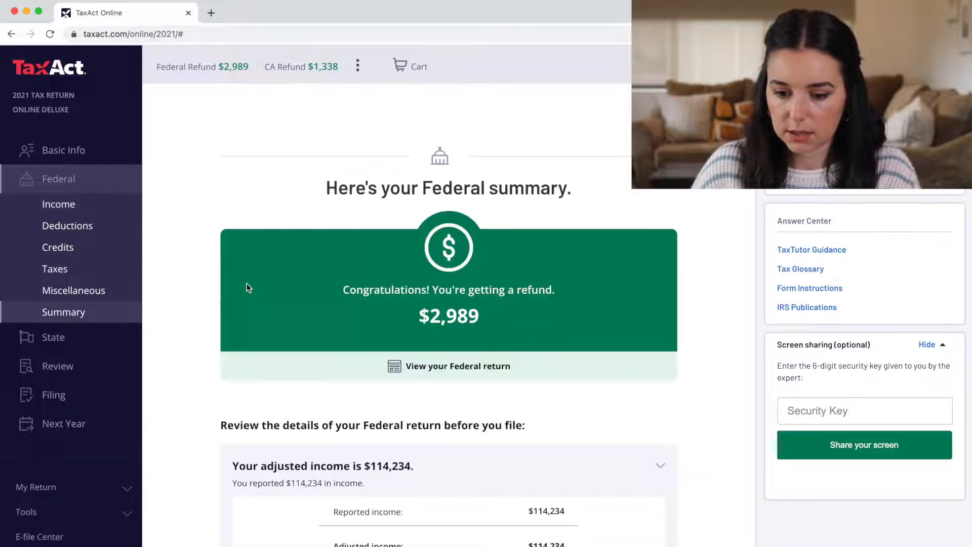
{"action": "scroll", "coordinate": [311, 300], "scroll_direction": "down", "scroll_amount": 7}
{"action": "scroll", "coordinate": [312, 300], "scroll_direction": "down", "scroll_amount": 5}
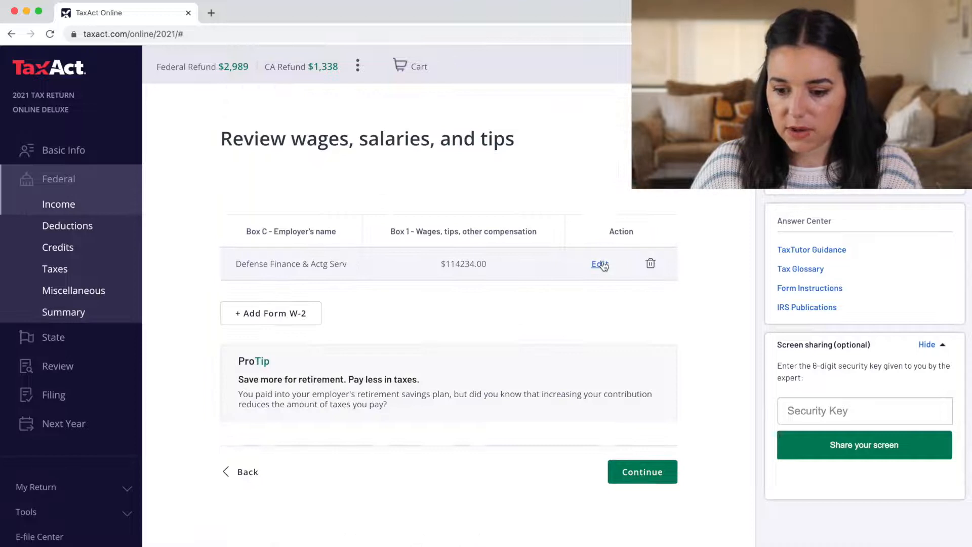
{"action": "left_click", "coordinate": [602, 264]}
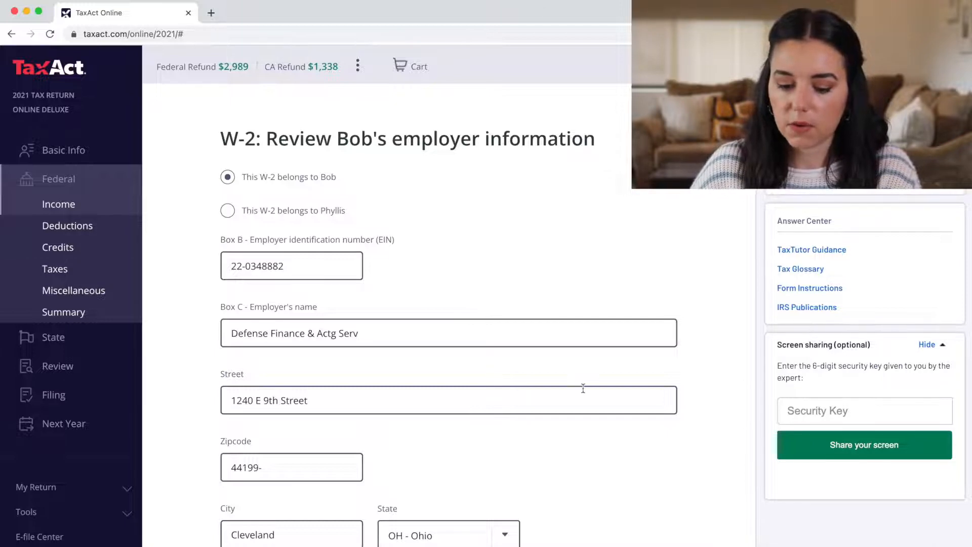
Confirm the Defense Finance employer details and save that W-2's amounts
{"action": "scroll", "coordinate": [582, 387], "scroll_direction": "down", "scroll_amount": 4}
{"action": "left_click", "coordinate": [644, 456]}
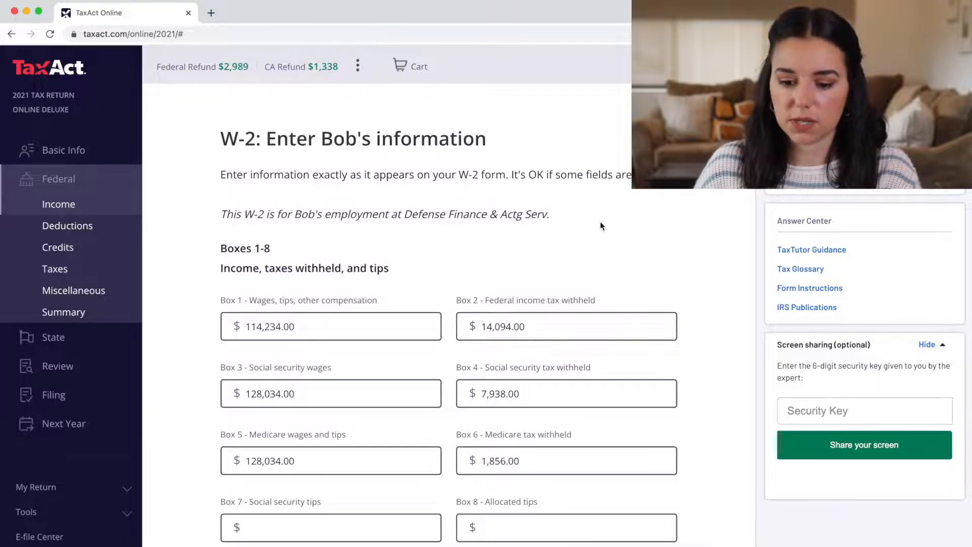
{"action": "scroll", "coordinate": [599, 227], "scroll_direction": "down", "scroll_amount": 10}
{"action": "scroll", "coordinate": [599, 229], "scroll_direction": "down", "scroll_amount": 10}
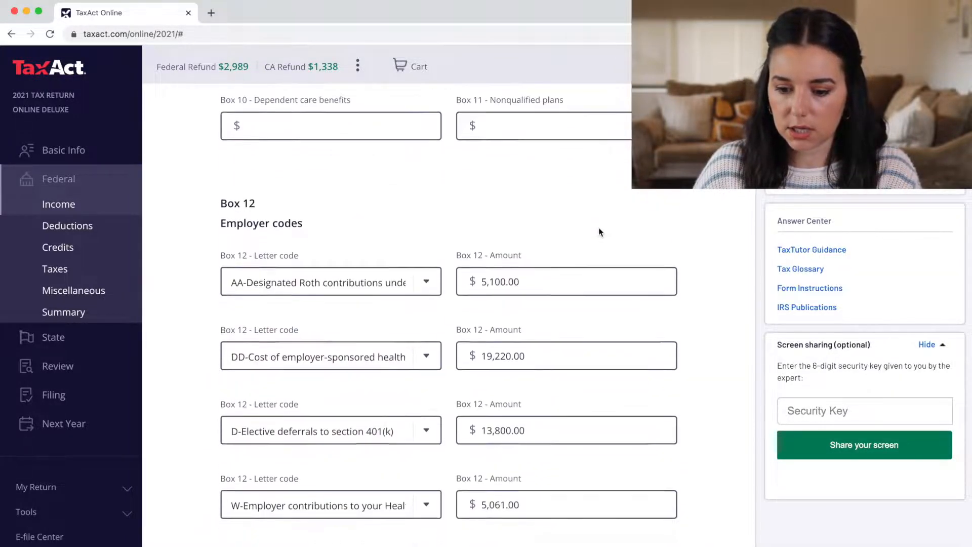
{"action": "scroll", "coordinate": [600, 233], "scroll_direction": "down", "scroll_amount": 4}
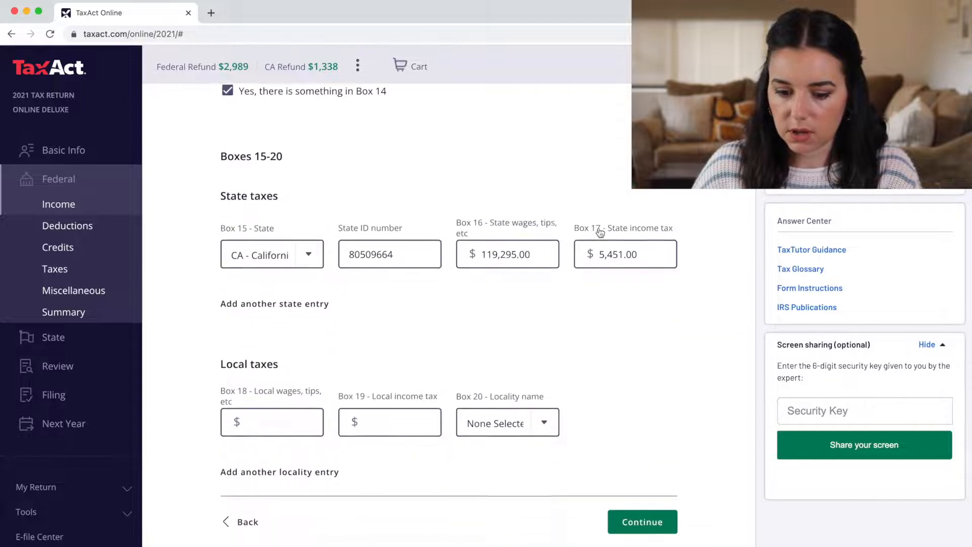
{"action": "left_click", "coordinate": [660, 454]}
Start the spouse's Dunder Mifflin W-2 from the employer's EIN and save it to the wages review
{"action": "left_click", "coordinate": [314, 321]}
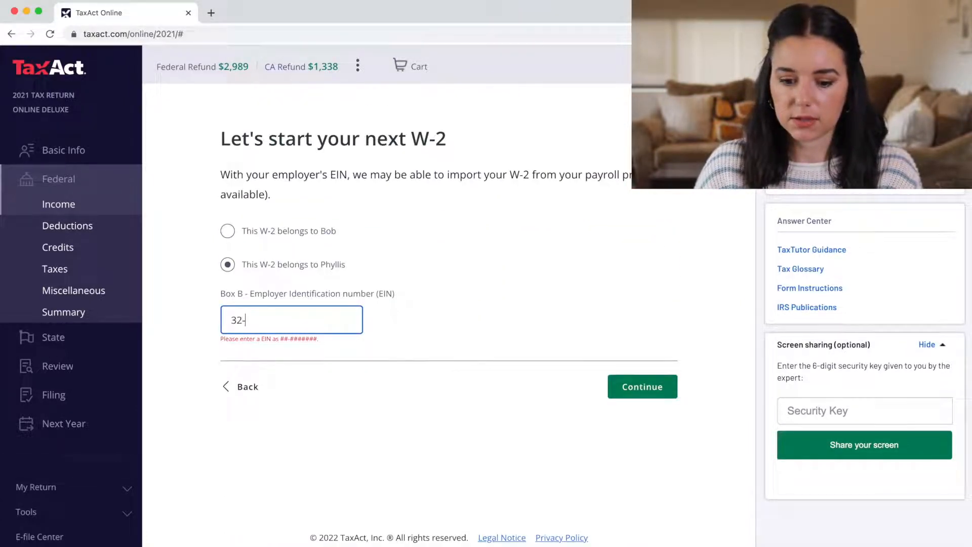
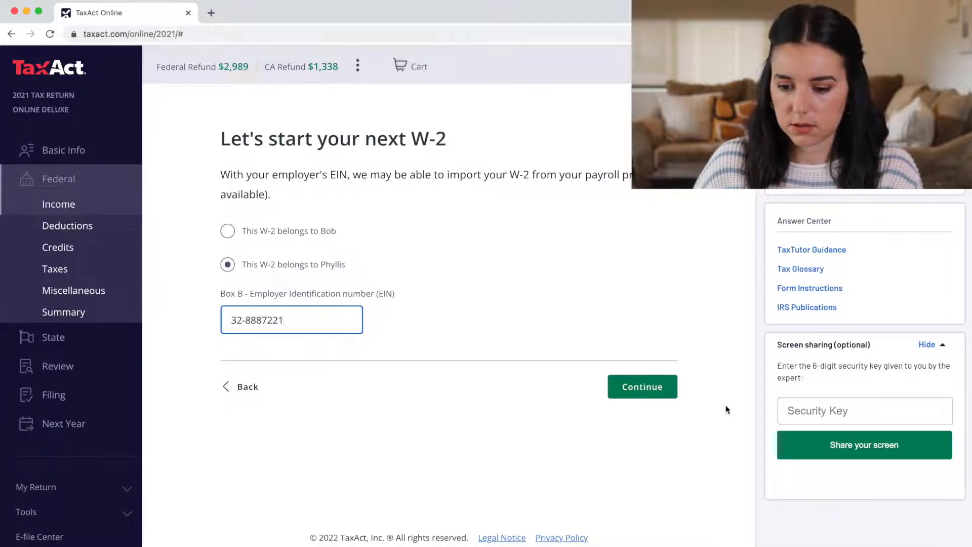
{"action": "key", "text": "Return"}
{"action": "scroll", "coordinate": [675, 341], "scroll_direction": "down", "scroll_amount": 15}
{"action": "scroll", "coordinate": [676, 343], "scroll_direction": "down", "scroll_amount": 5}
{"action": "scroll", "coordinate": [676, 343], "scroll_direction": "up", "scroll_amount": 2}
{"action": "scroll", "coordinate": [675, 340], "scroll_direction": "up", "scroll_amount": 15}
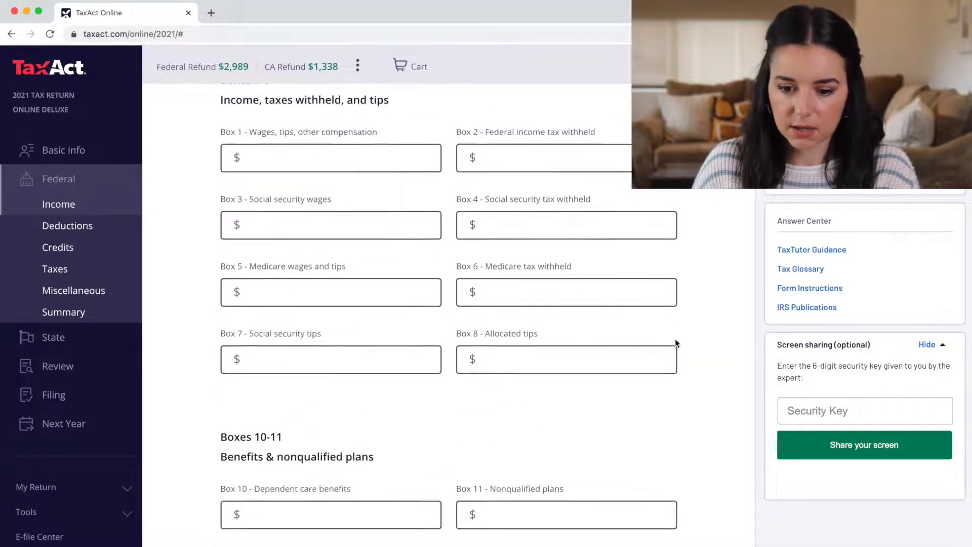
{"action": "scroll", "coordinate": [675, 339], "scroll_direction": "up", "scroll_amount": 3}
{"action": "scroll", "coordinate": [796, 193], "scroll_direction": "up", "scroll_amount": 5}
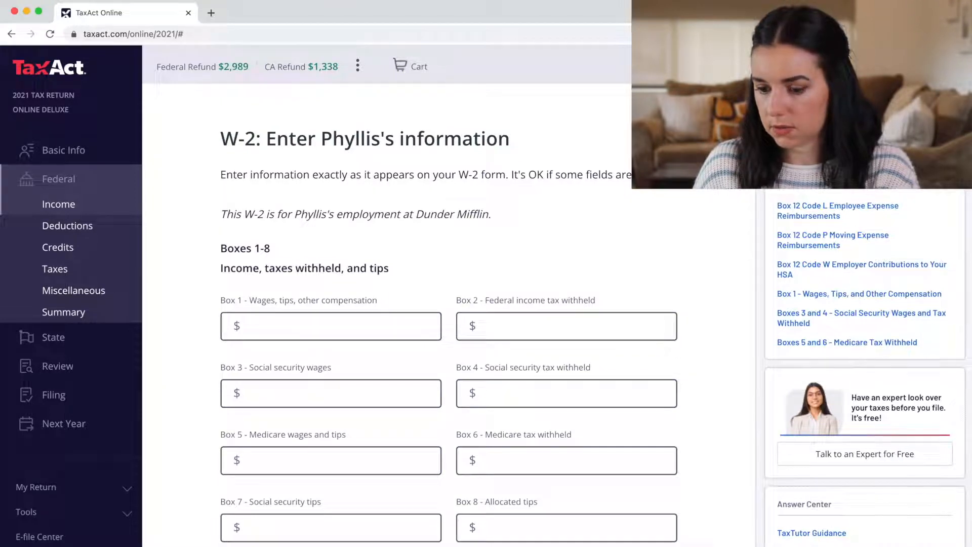
{"action": "left_click", "coordinate": [898, 210]}
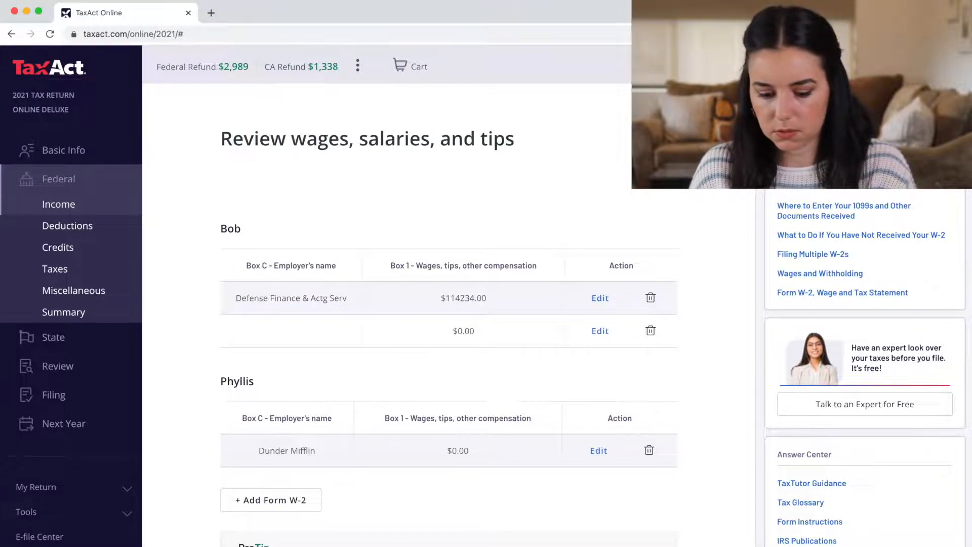
Delete the blank $0.00 W-2, leaving Defense Finance at $114,234.00 plus Dunder Mifflin, and continue
{"action": "left_click", "coordinate": [651, 330]}
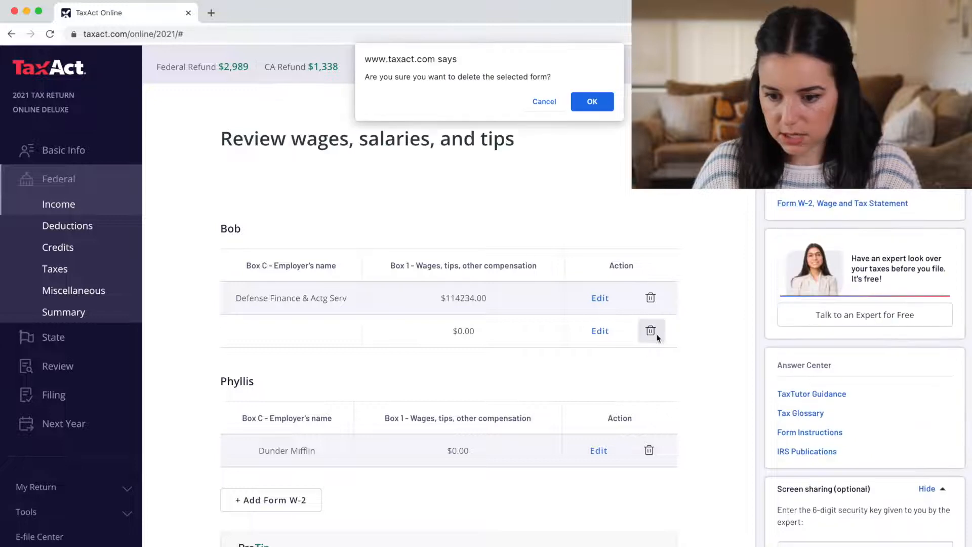
{"action": "left_click", "coordinate": [586, 100]}
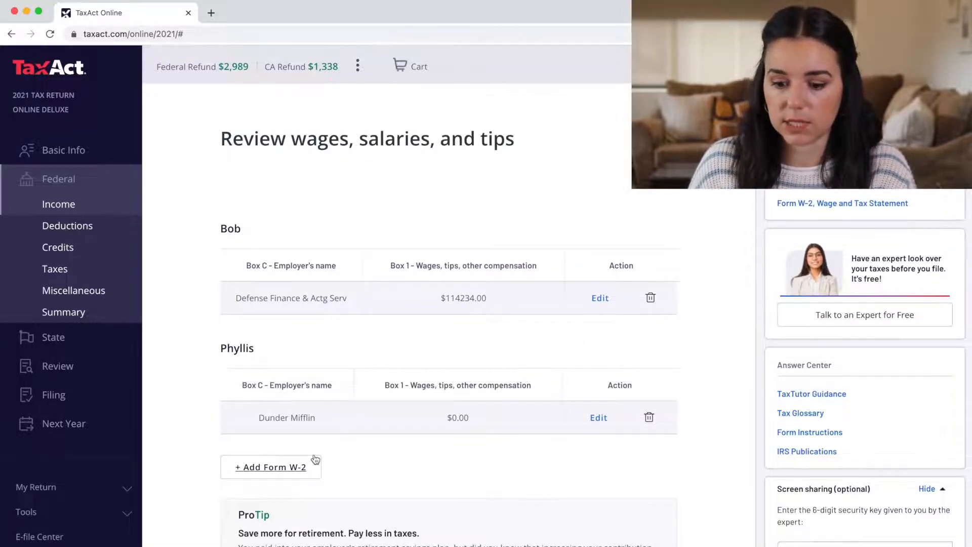
{"action": "scroll", "coordinate": [315, 458], "scroll_direction": "down", "scroll_amount": 3}
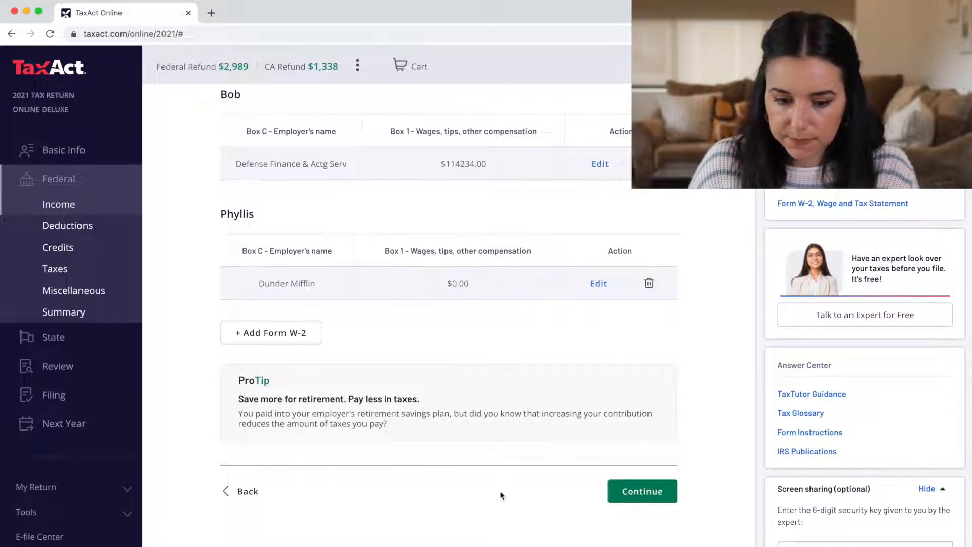
{"action": "left_click", "coordinate": [642, 492]}
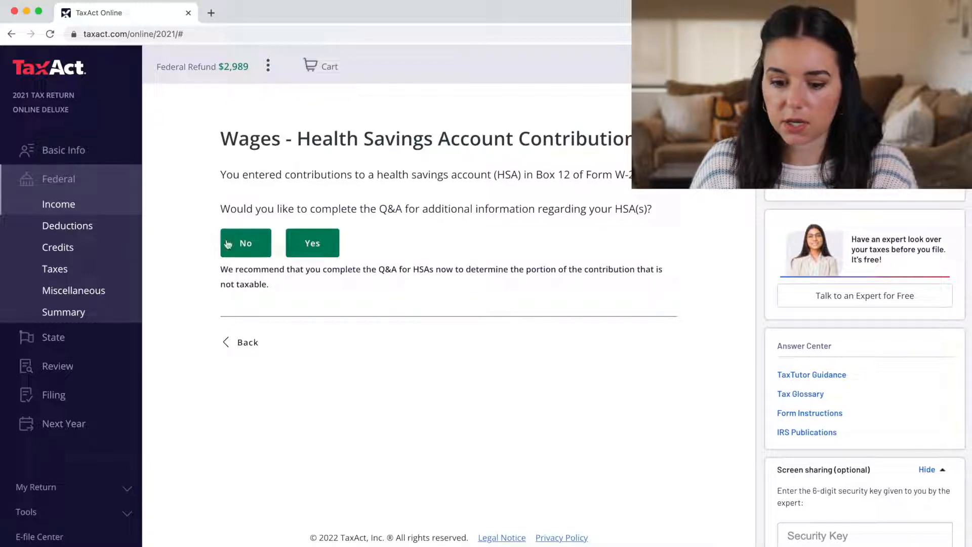
Start the HSA questions and confirm family HDHP coverage and HSA eligibility
{"action": "left_click", "coordinate": [320, 247]}
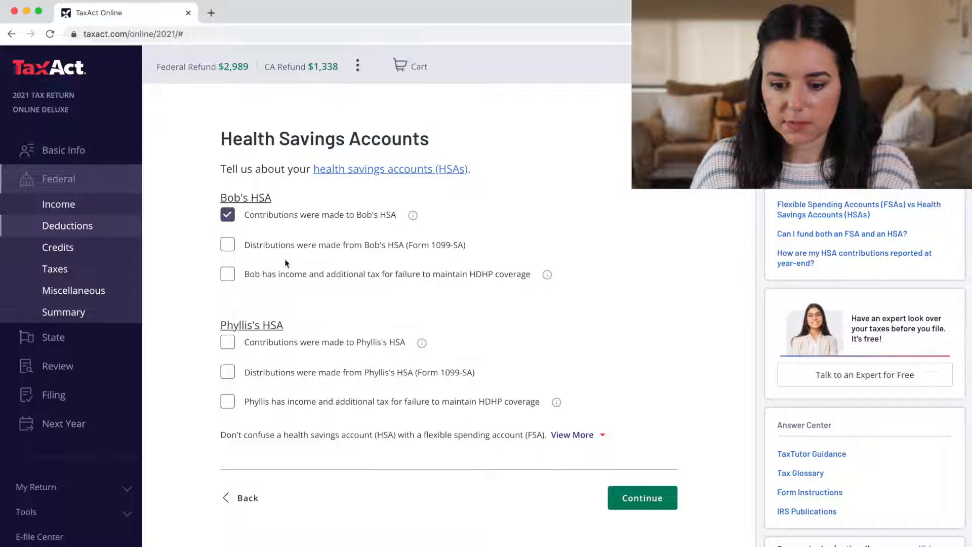
{"action": "scroll", "coordinate": [170, 413], "scroll_direction": "down", "scroll_amount": 2}
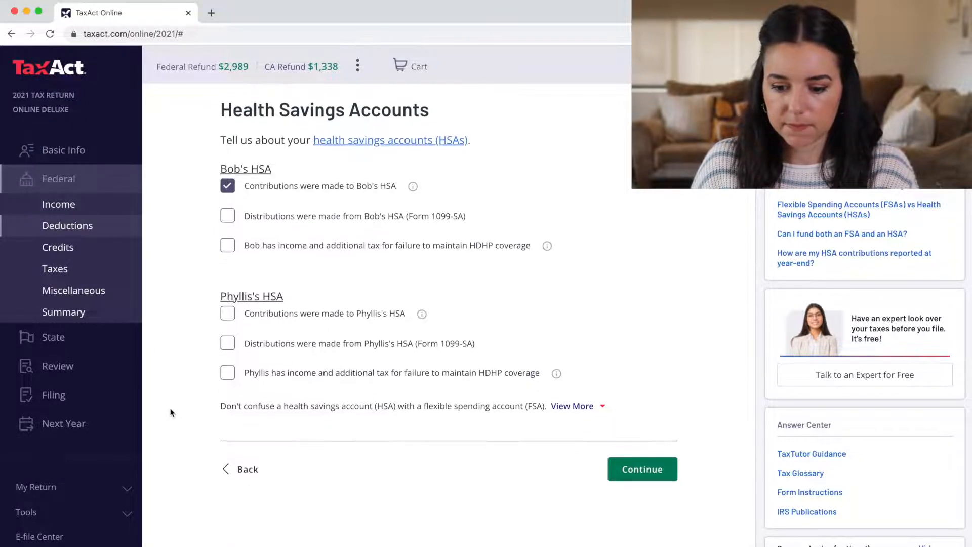
{"action": "left_click", "coordinate": [630, 459]}
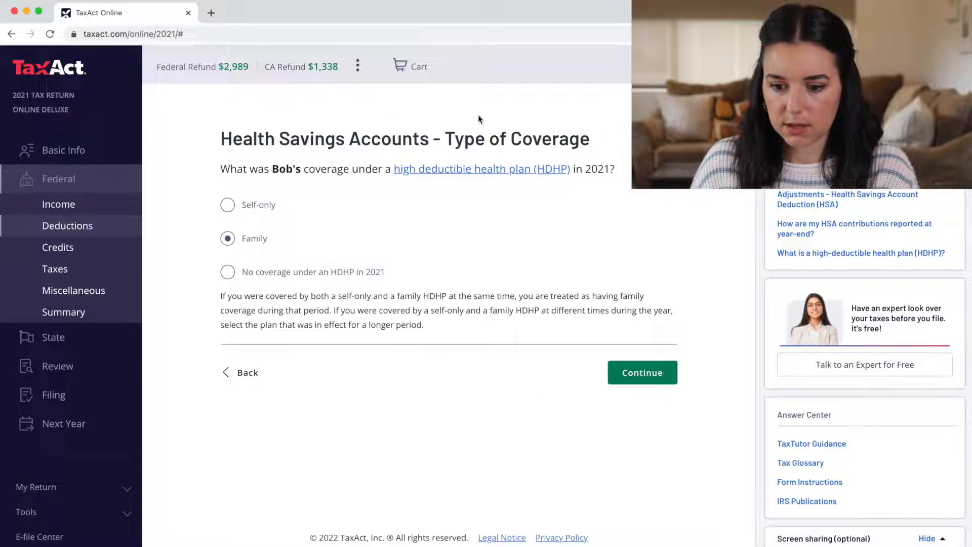
{"action": "left_click", "coordinate": [661, 379]}
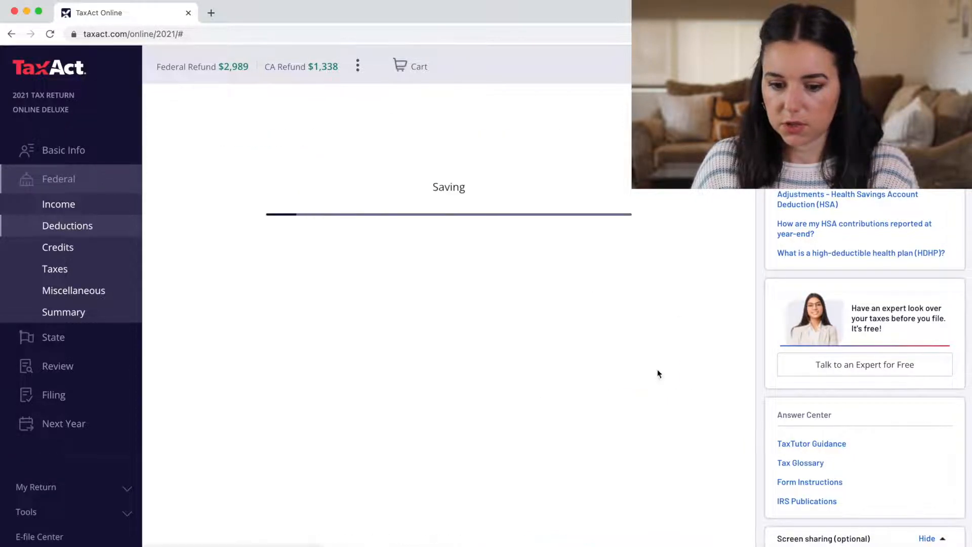
{"action": "left_click", "coordinate": [642, 355]}
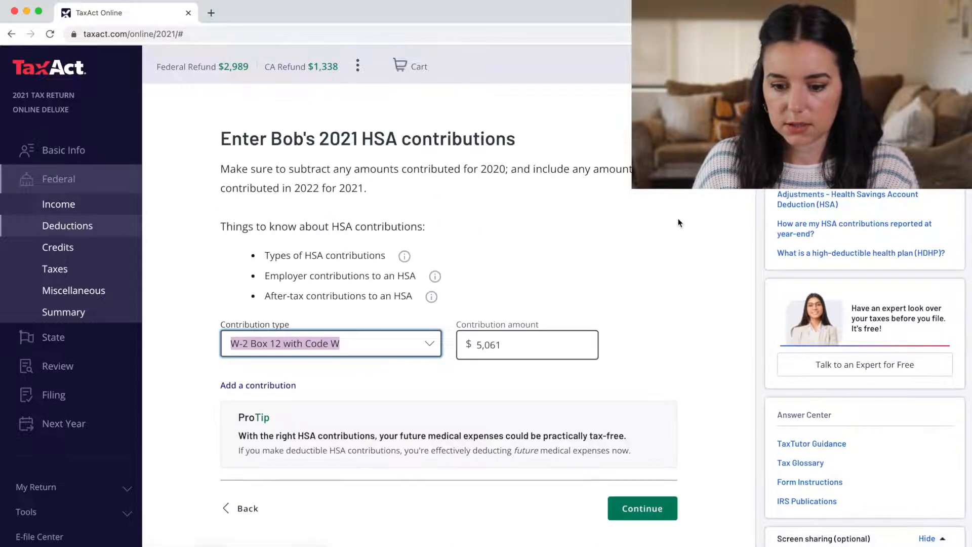
Read the HSA contribution-type notes and accept the $5,061 pre-tax contribution summary
{"action": "scroll", "coordinate": [678, 223], "scroll_direction": "down", "scroll_amount": 1}
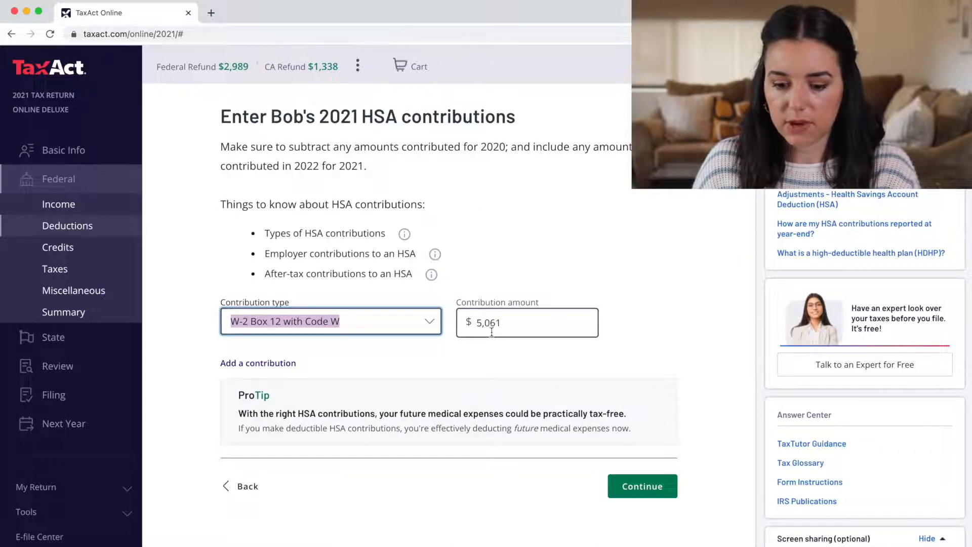
{"action": "scroll", "coordinate": [501, 330], "scroll_direction": "down", "scroll_amount": 1}
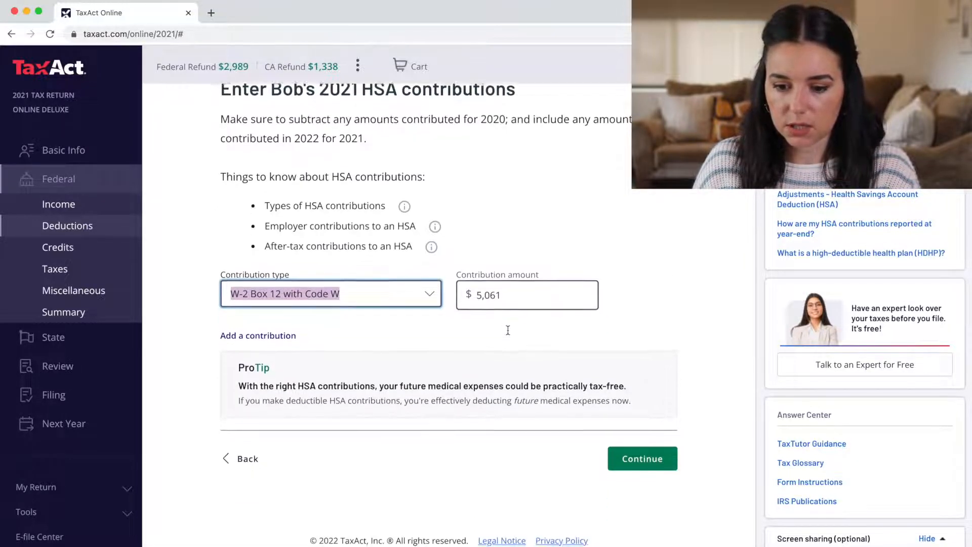
{"action": "left_click", "coordinate": [404, 207]}
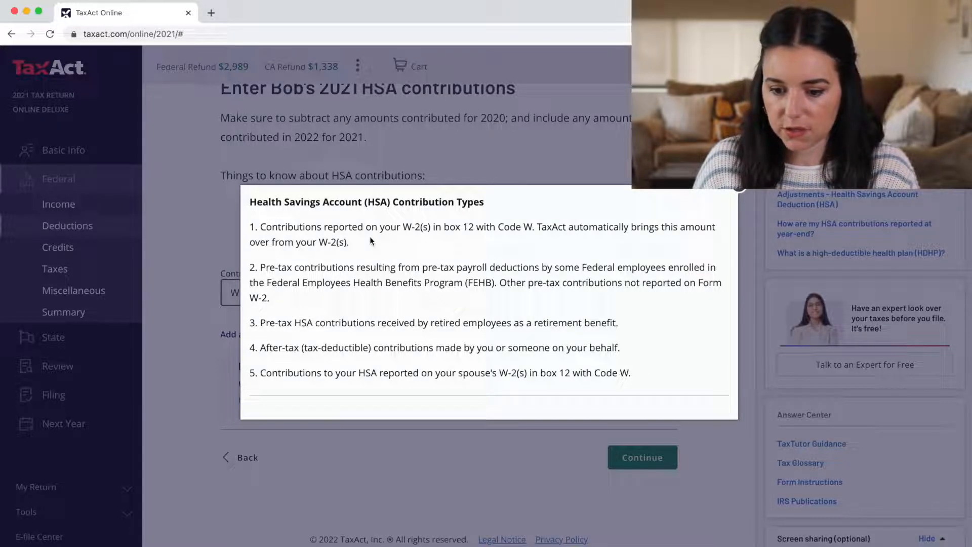
{"action": "left_click", "coordinate": [739, 189]}
{"action": "left_click", "coordinate": [430, 226]}
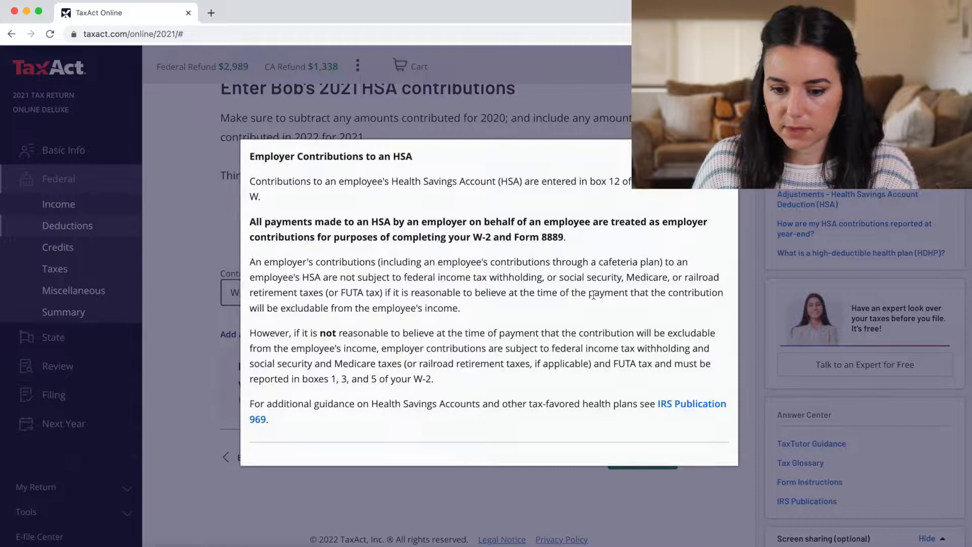
{"action": "left_click", "coordinate": [639, 461]}
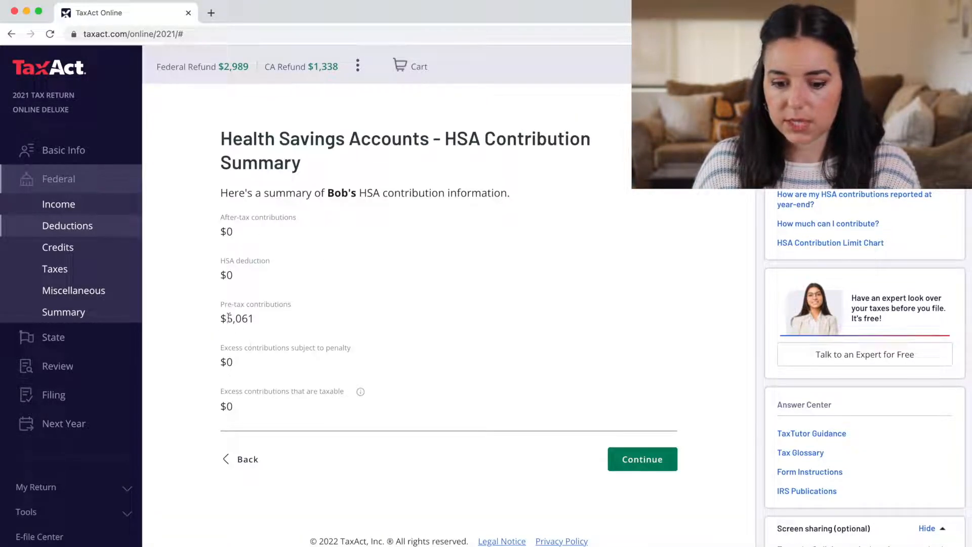
{"action": "left_click", "coordinate": [643, 461]}
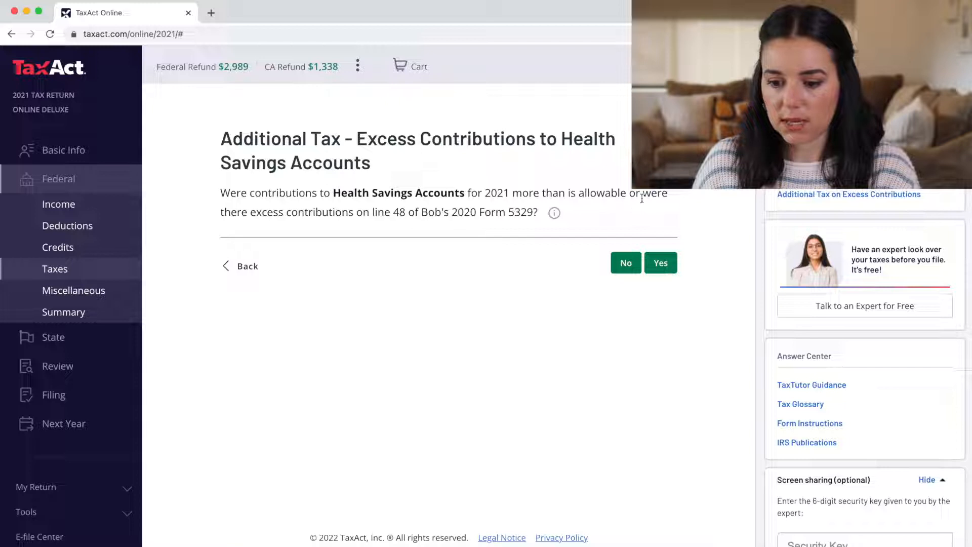
Answer No to excess HSA contributions and browse the Investment Income topics in the federal list
{"action": "left_click", "coordinate": [632, 270]}
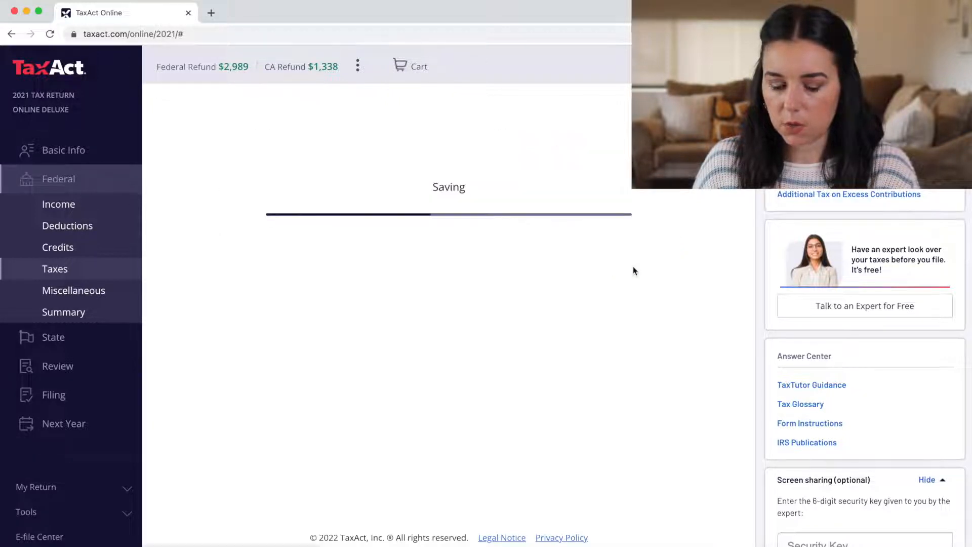
{"action": "scroll", "coordinate": [536, 263], "scroll_direction": "down", "scroll_amount": 5}
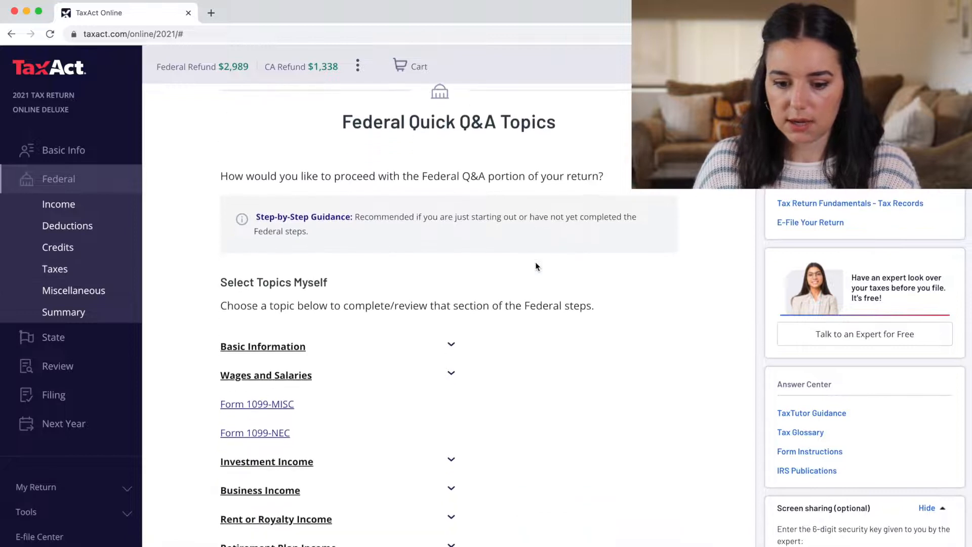
{"action": "scroll", "coordinate": [535, 263], "scroll_direction": "down", "scroll_amount": 10}
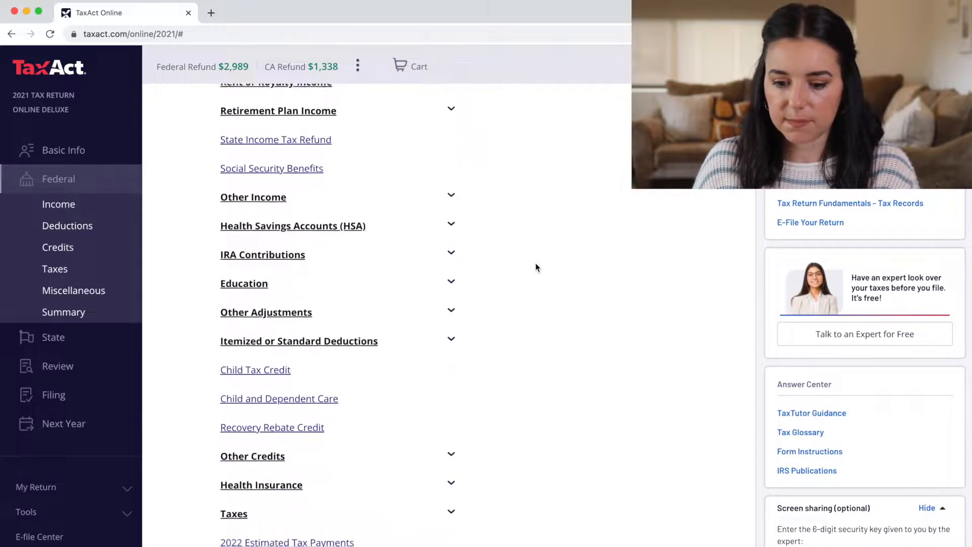
{"action": "scroll", "coordinate": [536, 267], "scroll_direction": "down", "scroll_amount": 2}
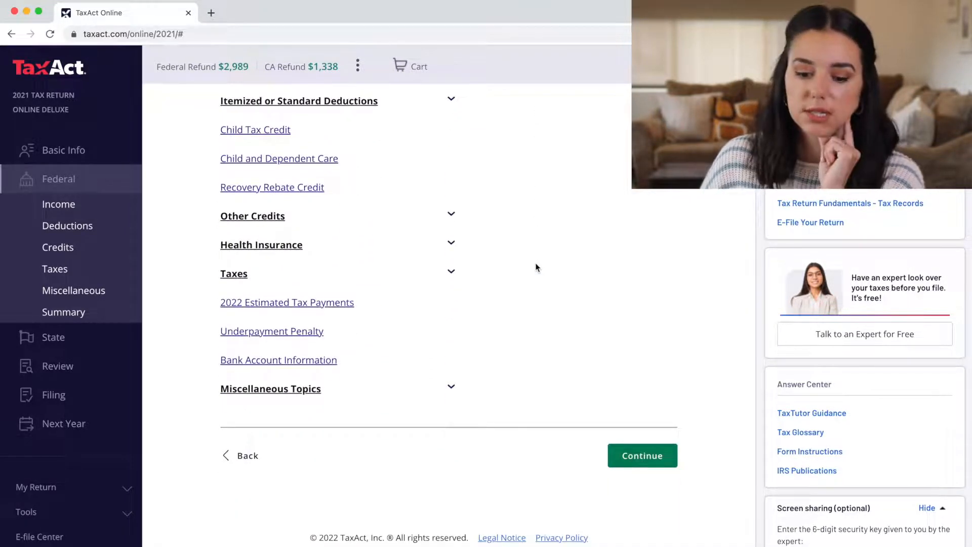
{"action": "scroll", "coordinate": [600, 337], "scroll_direction": "up", "scroll_amount": 10}
{"action": "scroll", "coordinate": [603, 334], "scroll_direction": "up", "scroll_amount": 4}
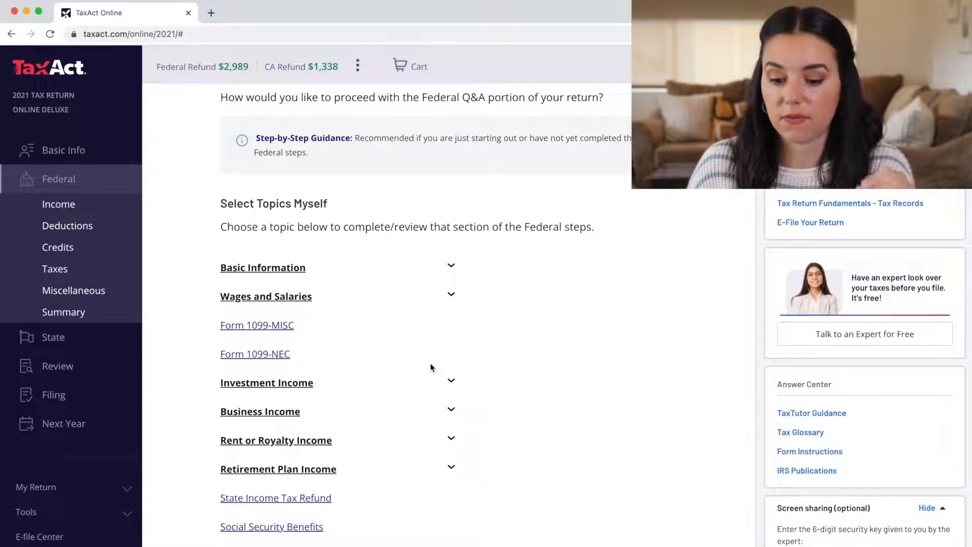
{"action": "scroll", "coordinate": [432, 368], "scroll_direction": "down", "scroll_amount": 2}
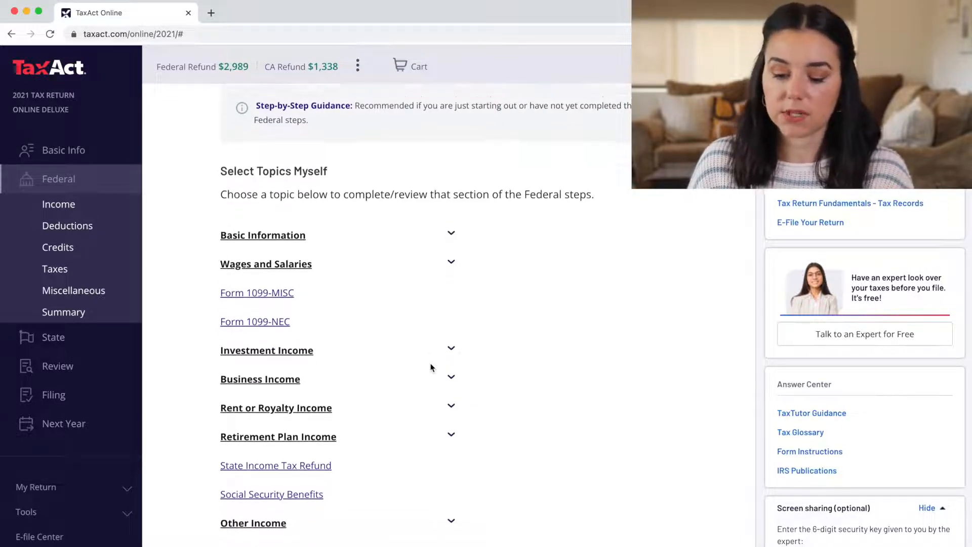
{"action": "left_click", "coordinate": [452, 344]}
{"action": "left_click", "coordinate": [452, 345]}
Check the Retirement Plan Income topics, then open the Recovery Rebate Credit topic
{"action": "scroll", "coordinate": [454, 347], "scroll_direction": "down", "scroll_amount": 3}
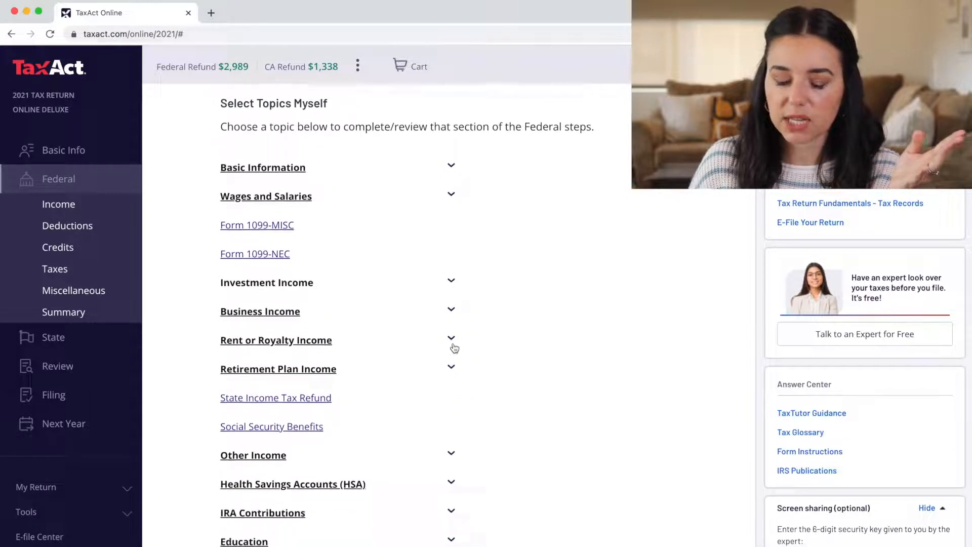
{"action": "scroll", "coordinate": [453, 346], "scroll_direction": "down", "scroll_amount": 1}
{"action": "left_click", "coordinate": [456, 343]}
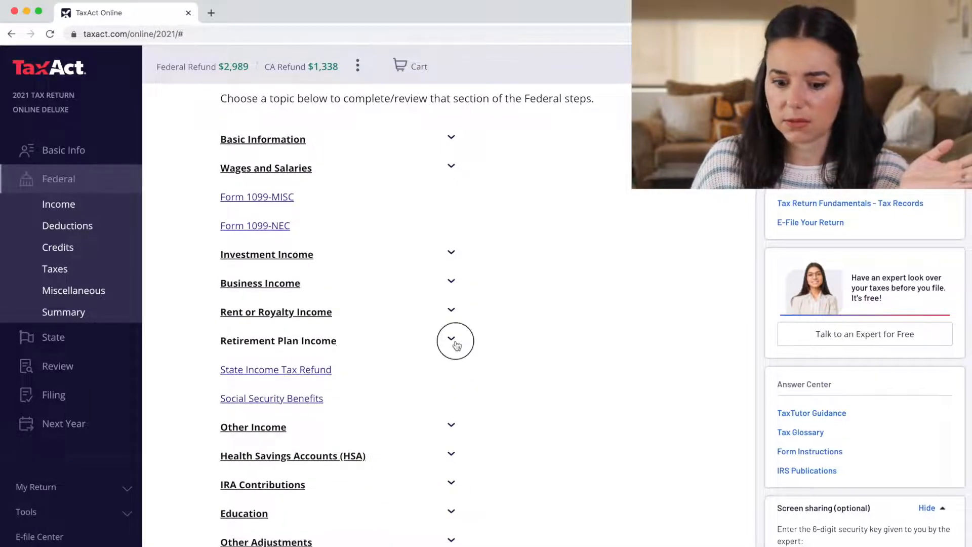
{"action": "scroll", "coordinate": [455, 345], "scroll_direction": "down", "scroll_amount": 5}
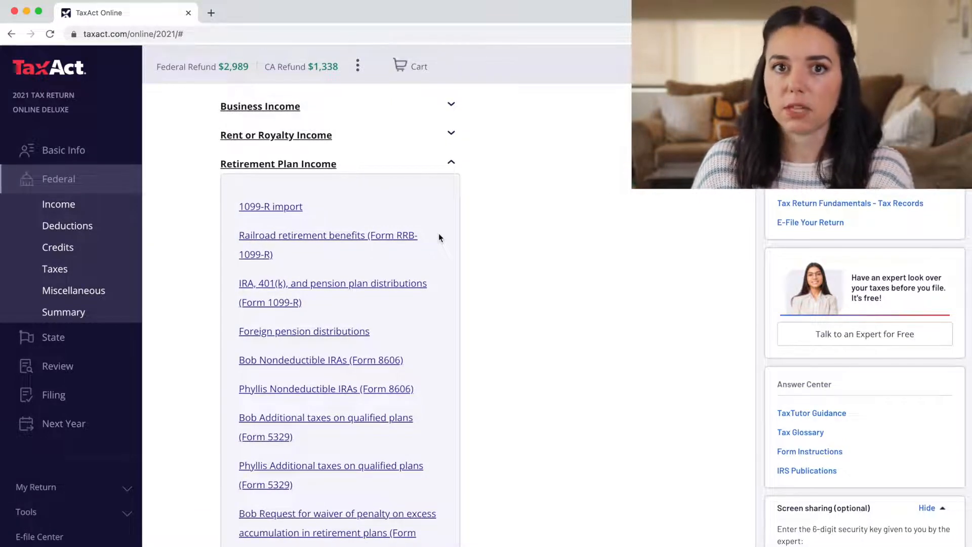
{"action": "left_click", "coordinate": [451, 163]}
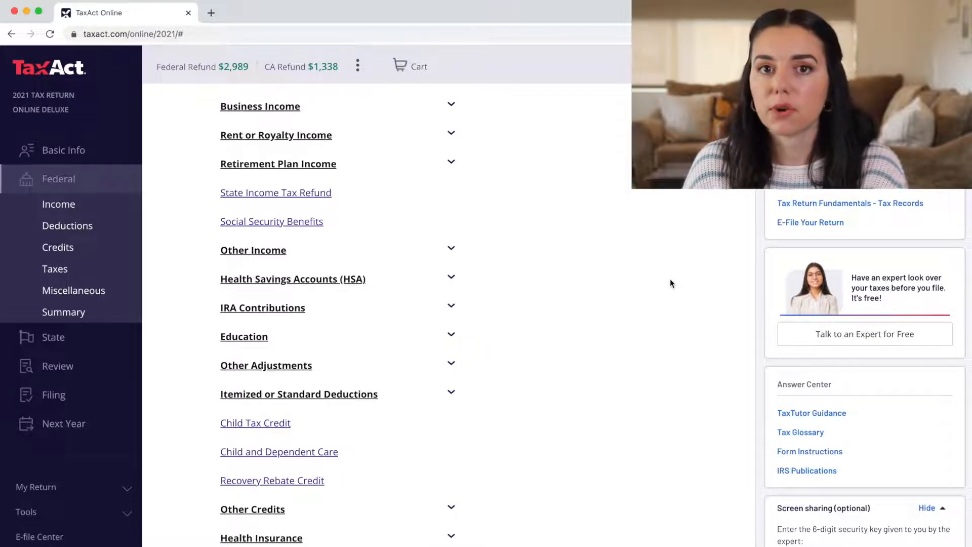
{"action": "scroll", "coordinate": [670, 279], "scroll_direction": "down", "scroll_amount": 5}
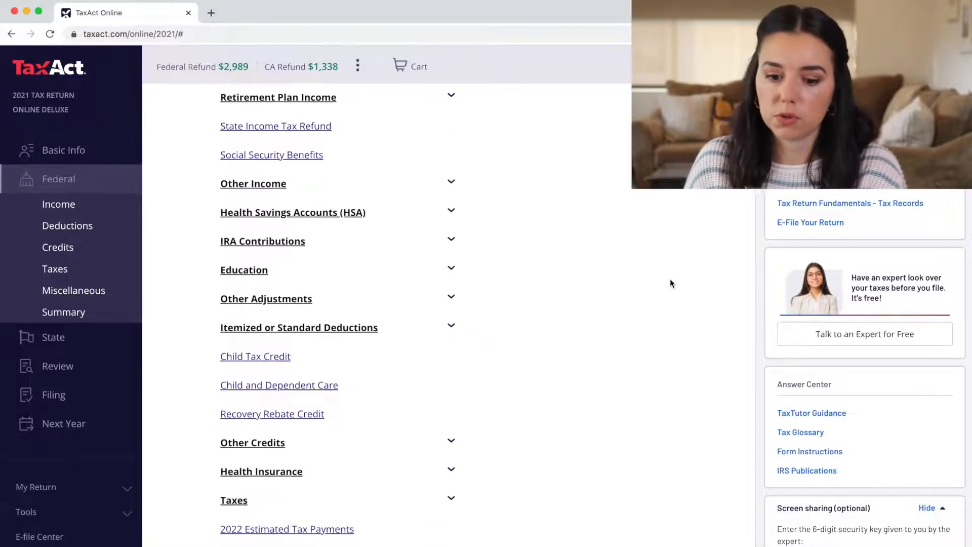
{"action": "scroll", "coordinate": [637, 363], "scroll_direction": "down", "scroll_amount": 3}
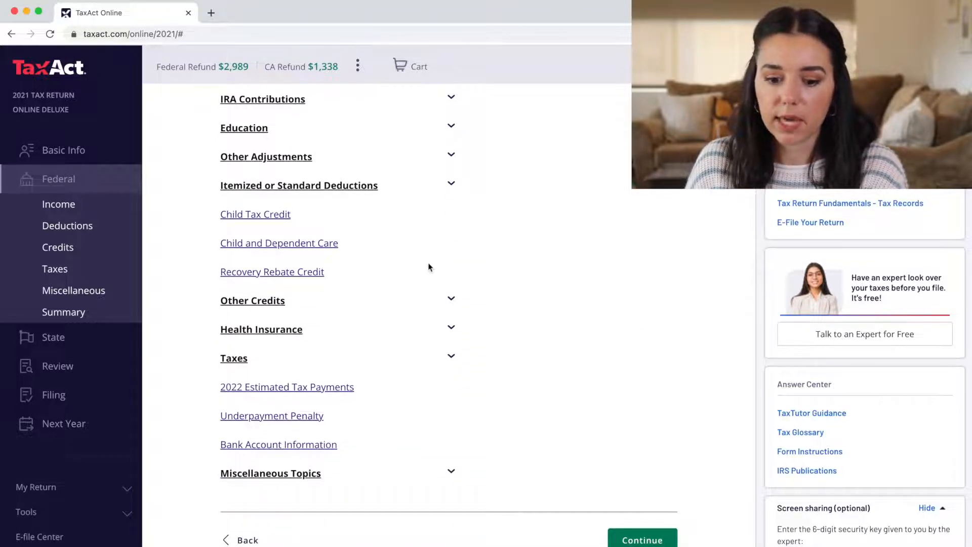
{"action": "left_click", "coordinate": [261, 272]}
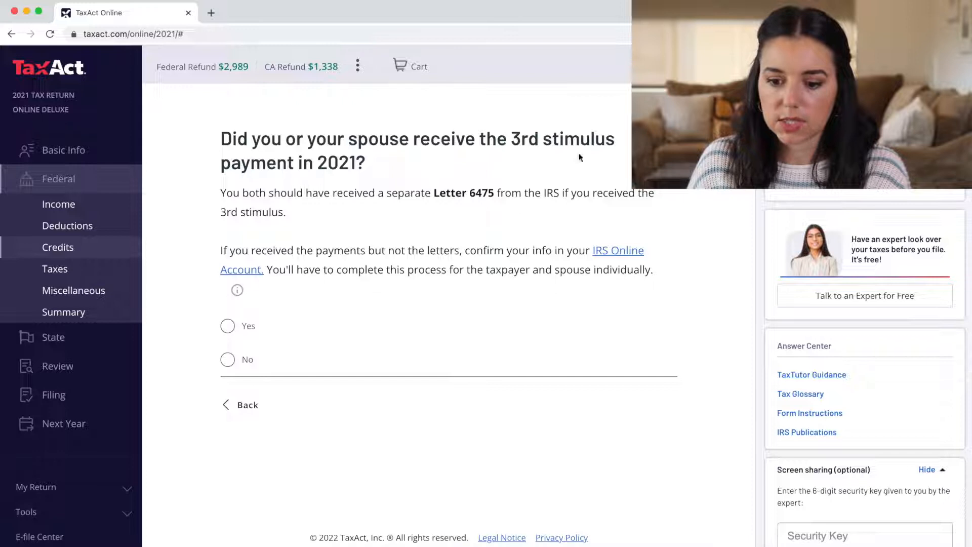
Report a $1,200 third stimulus payment per spouse, adding a $400 credit for a $3,389 refund
{"action": "left_click", "coordinate": [236, 329]}
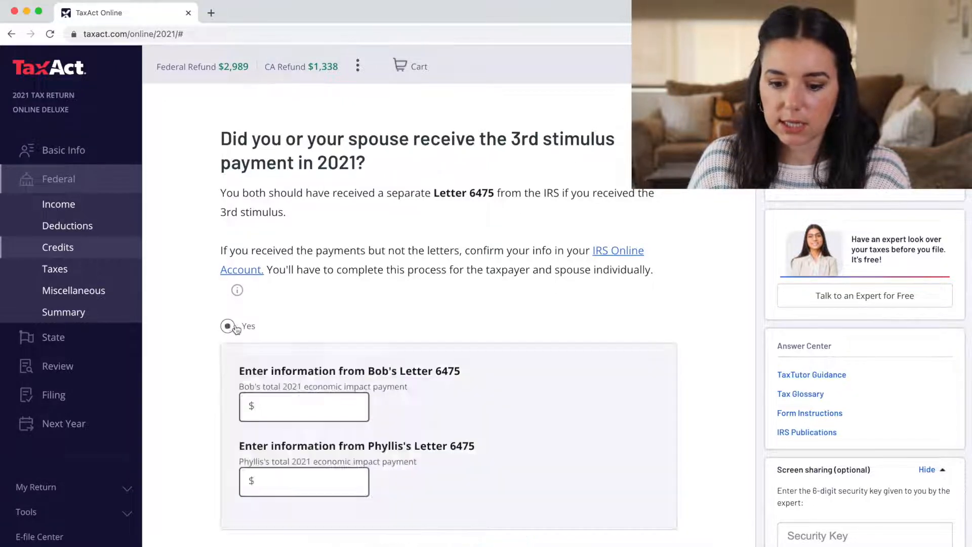
{"action": "scroll", "coordinate": [410, 350], "scroll_direction": "down", "scroll_amount": 2}
{"action": "left_click", "coordinate": [292, 349]}
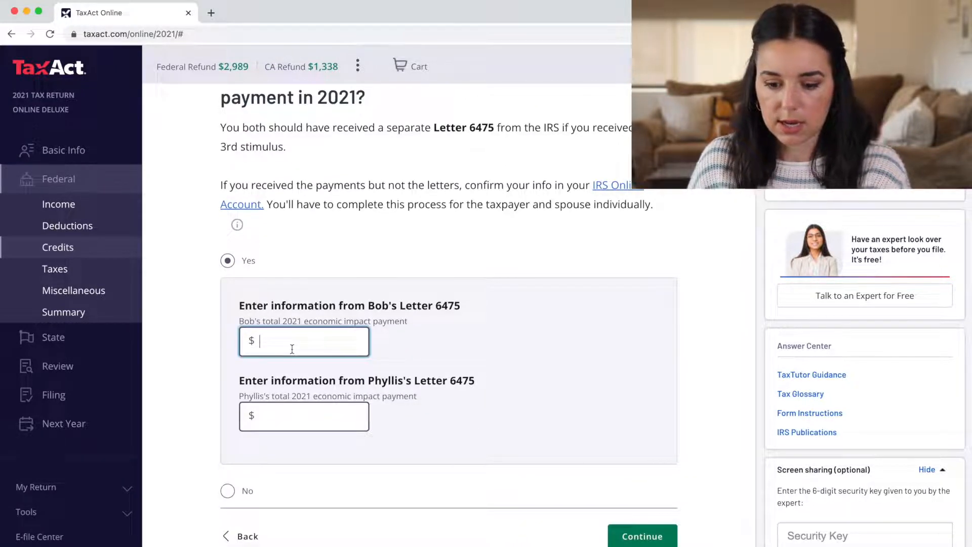
{"action": "type", "text": "1200"}
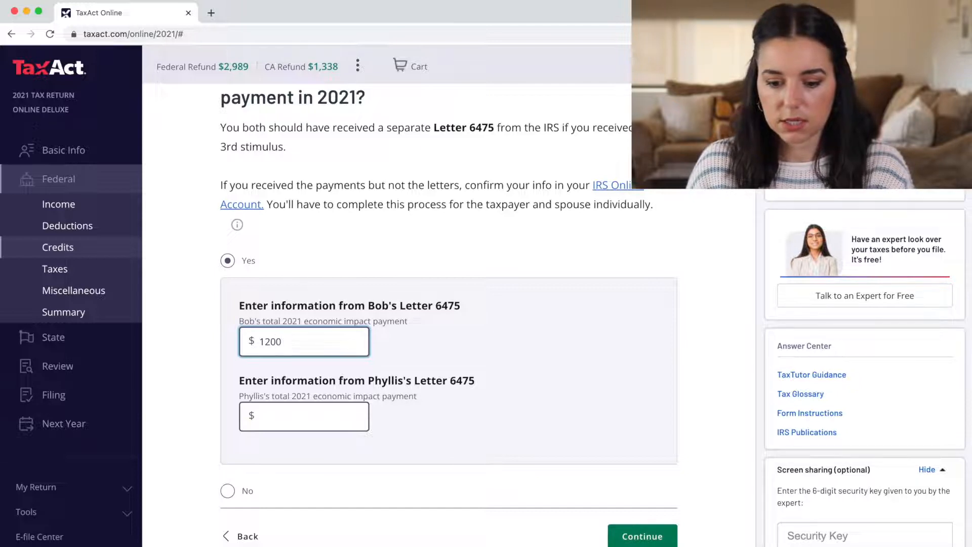
{"action": "key", "text": "Tab"}
{"action": "type", "text": "1200"}
{"action": "key", "text": "Return"}
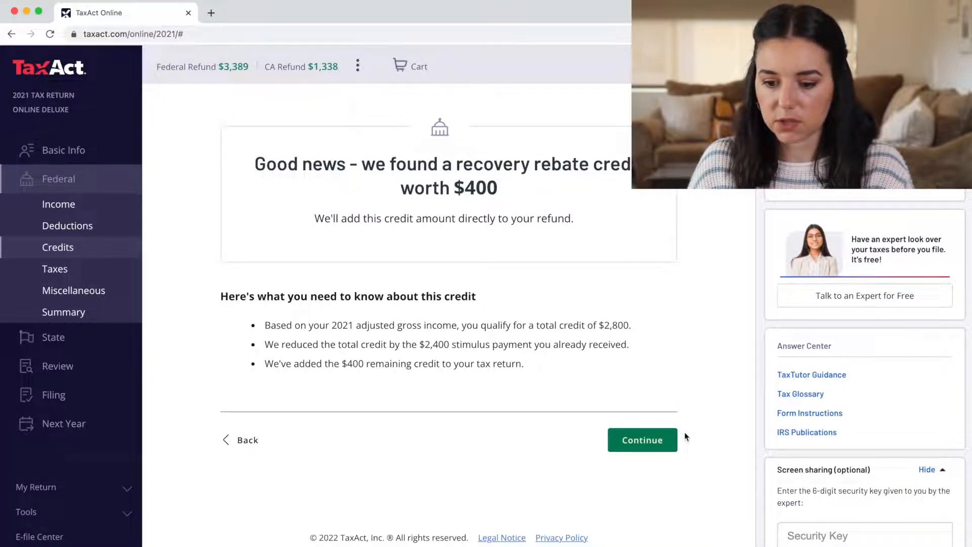
{"action": "left_click", "coordinate": [633, 446]}
Go to the federal Income section and scroll through its income topics
{"action": "left_click", "coordinate": [74, 207]}
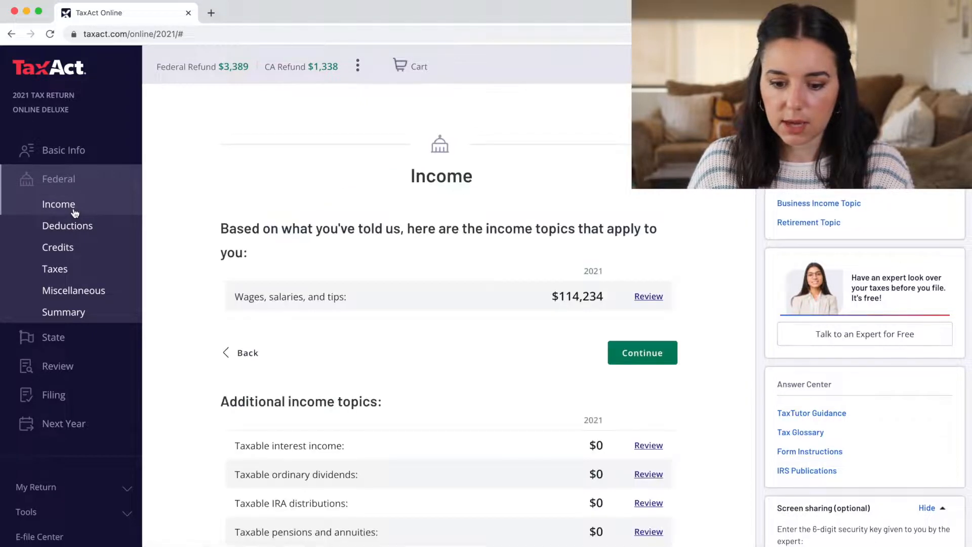
{"action": "scroll", "coordinate": [244, 352], "scroll_direction": "down", "scroll_amount": 1}
{"action": "scroll", "coordinate": [244, 352], "scroll_direction": "down", "scroll_amount": 5}
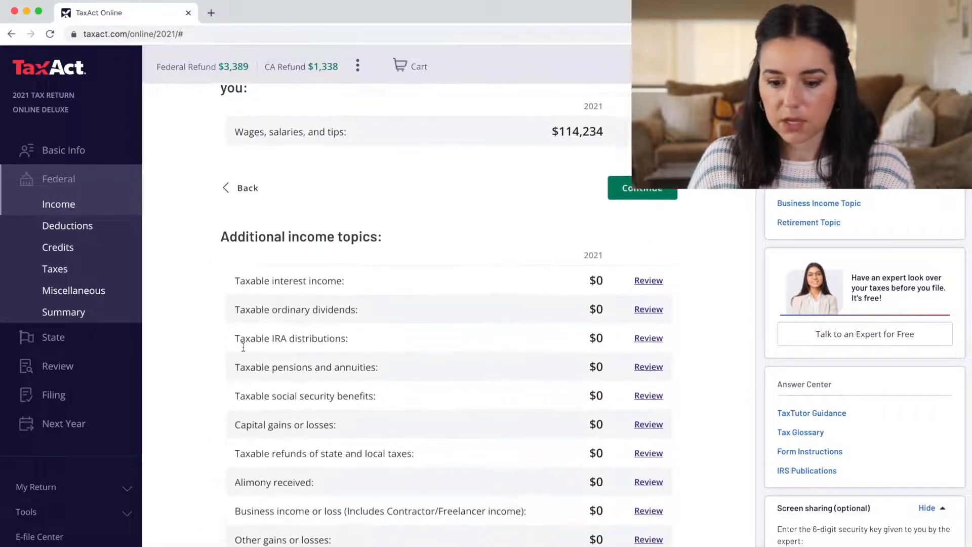
{"action": "scroll", "coordinate": [243, 350], "scroll_direction": "up", "scroll_amount": 3}
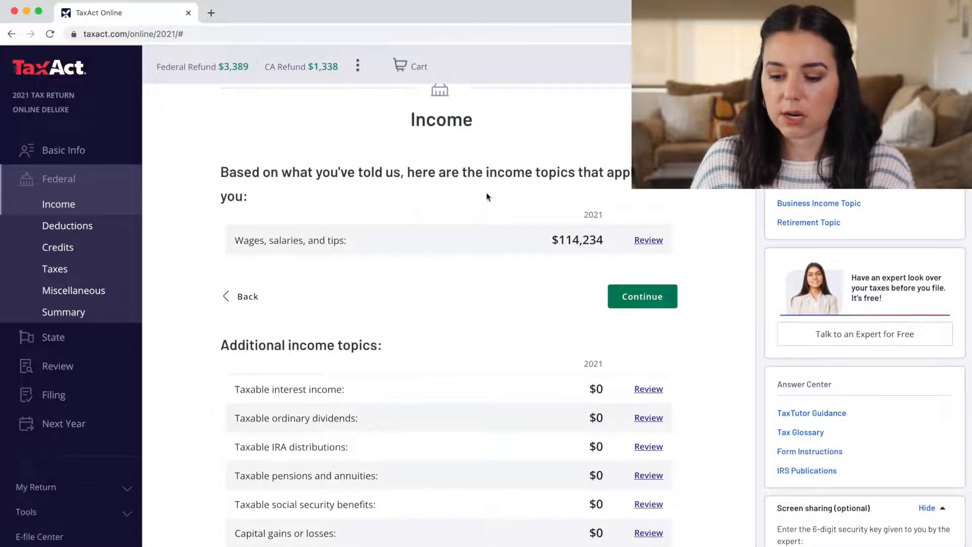
{"action": "scroll", "coordinate": [512, 199], "scroll_direction": "down", "scroll_amount": 2}
{"action": "scroll", "coordinate": [466, 308], "scroll_direction": "down", "scroll_amount": 4}
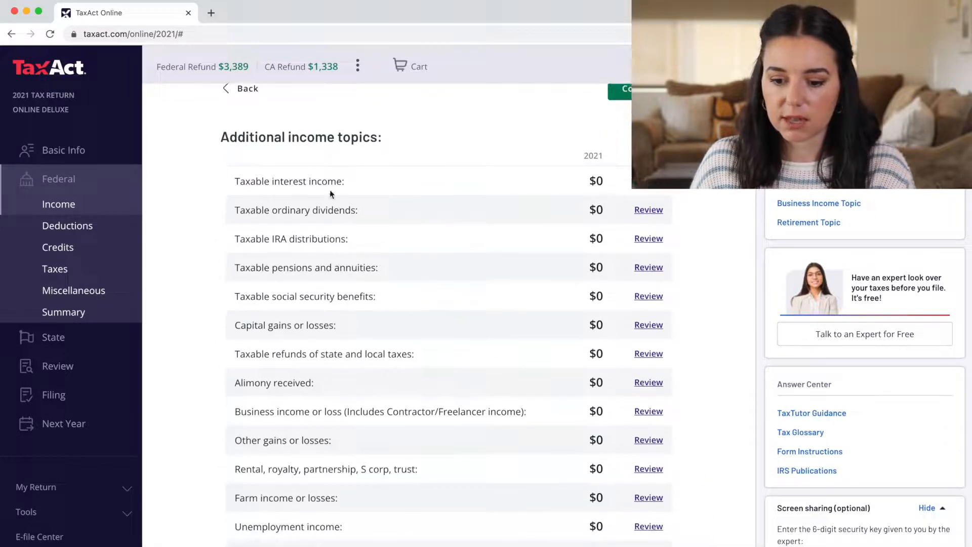
{"action": "scroll", "coordinate": [334, 415], "scroll_direction": "down", "scroll_amount": 3}
{"action": "scroll", "coordinate": [335, 419], "scroll_direction": "down", "scroll_amount": 1}
{"action": "scroll", "coordinate": [420, 314], "scroll_direction": "up", "scroll_amount": 1}
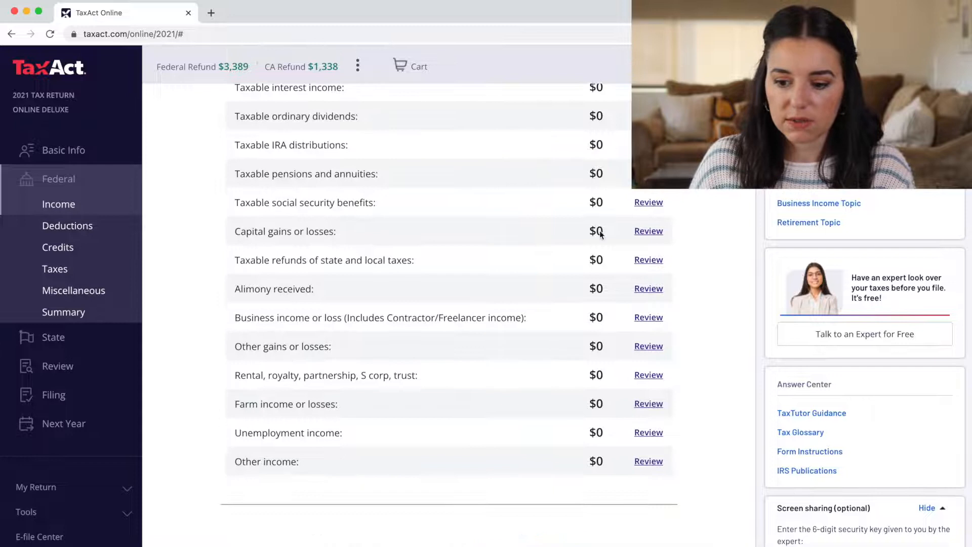
{"action": "scroll", "coordinate": [673, 227], "scroll_direction": "up", "scroll_amount": 2}
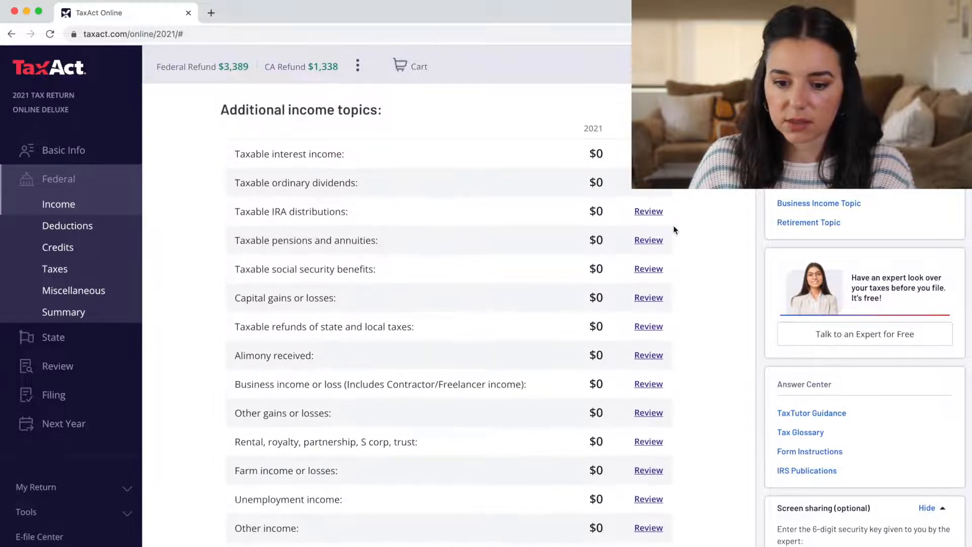
Open the taxable ordinary dividends review and check the empty Dividend Income Summary
{"action": "left_click", "coordinate": [648, 190]}
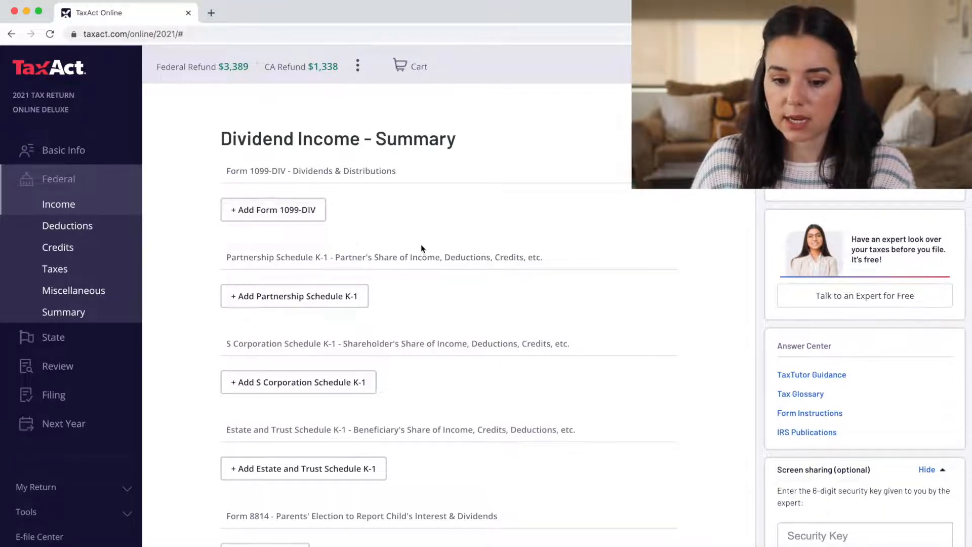
{"action": "scroll", "coordinate": [421, 244], "scroll_direction": "down", "scroll_amount": 5}
{"action": "scroll", "coordinate": [421, 244], "scroll_direction": "down", "scroll_amount": 2}
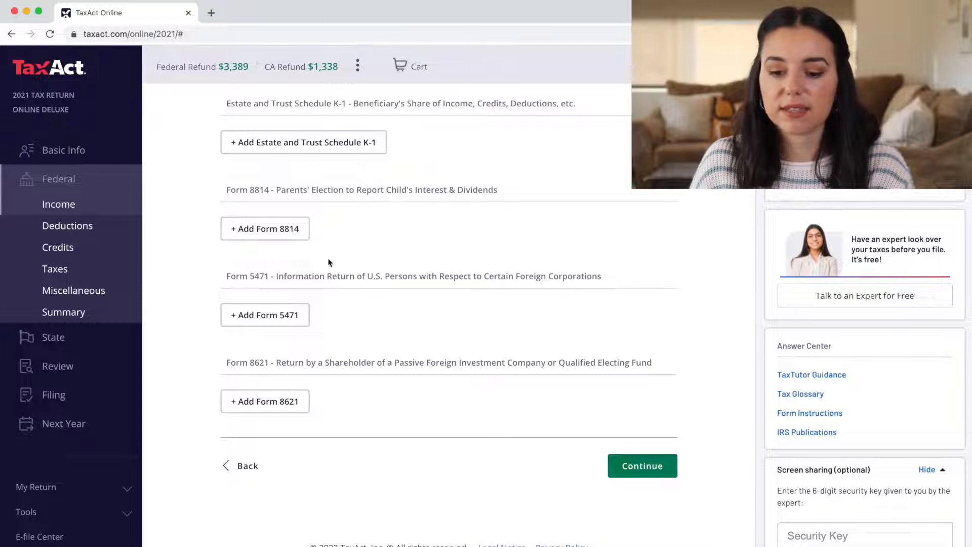
{"action": "scroll", "coordinate": [240, 291], "scroll_direction": "up", "scroll_amount": 6}
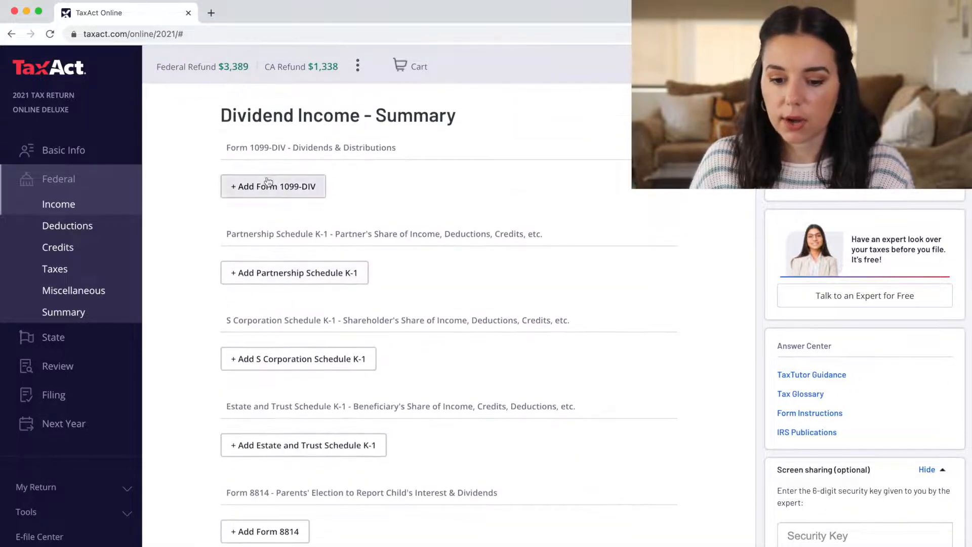
Start a guided Form 1099-DIV entry with payer Betterment, owned by the primary taxpayer
{"action": "left_click", "coordinate": [261, 189]}
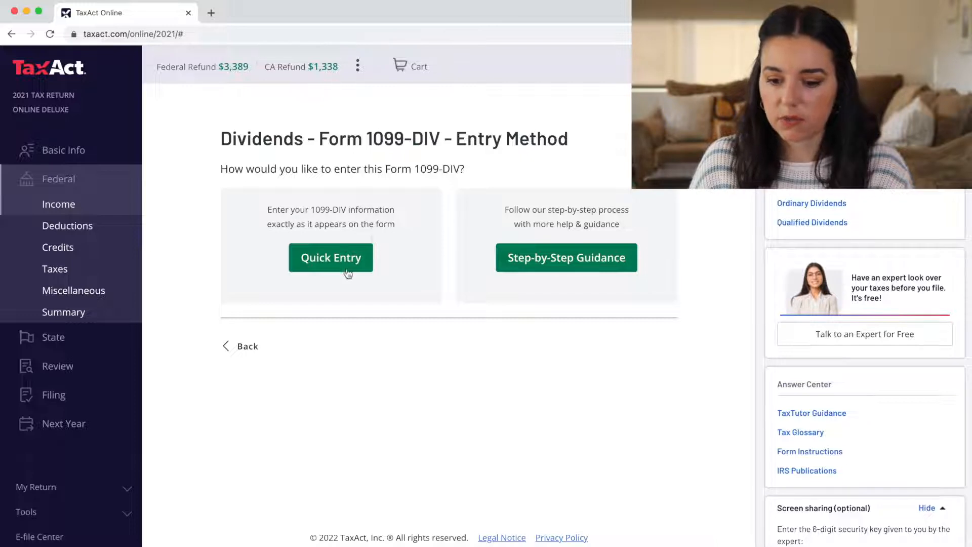
{"action": "left_click", "coordinate": [553, 264]}
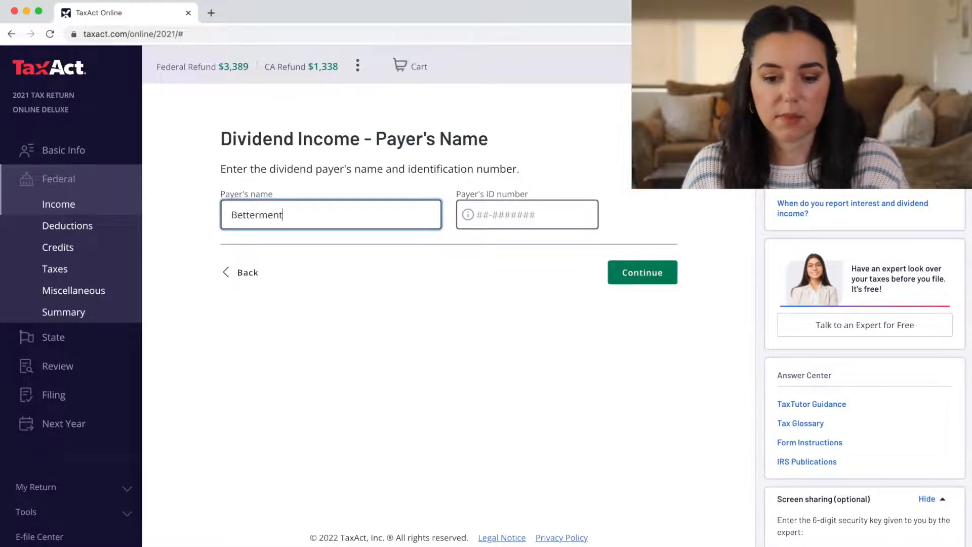
{"action": "key", "text": "Tab"}
{"action": "left_click", "coordinate": [639, 273]}
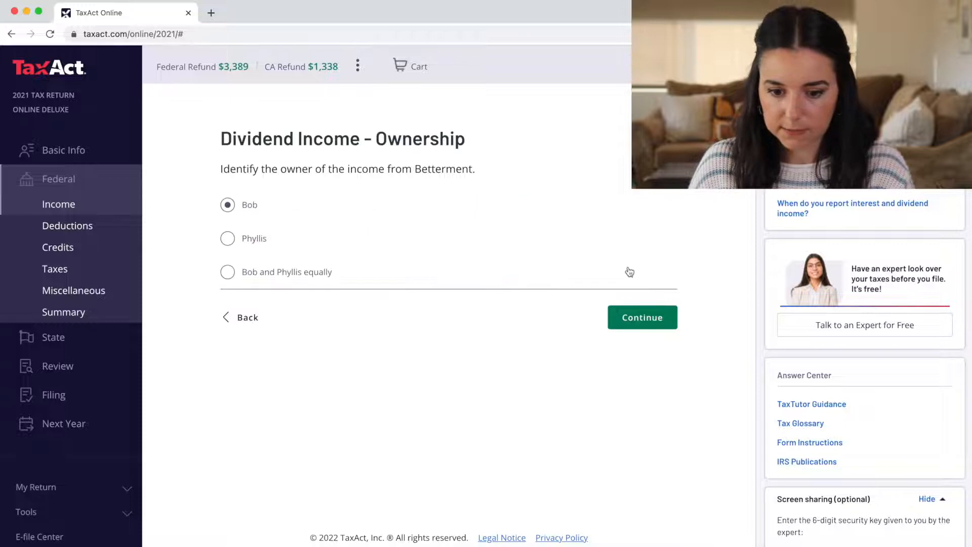
{"action": "left_click", "coordinate": [642, 328]}
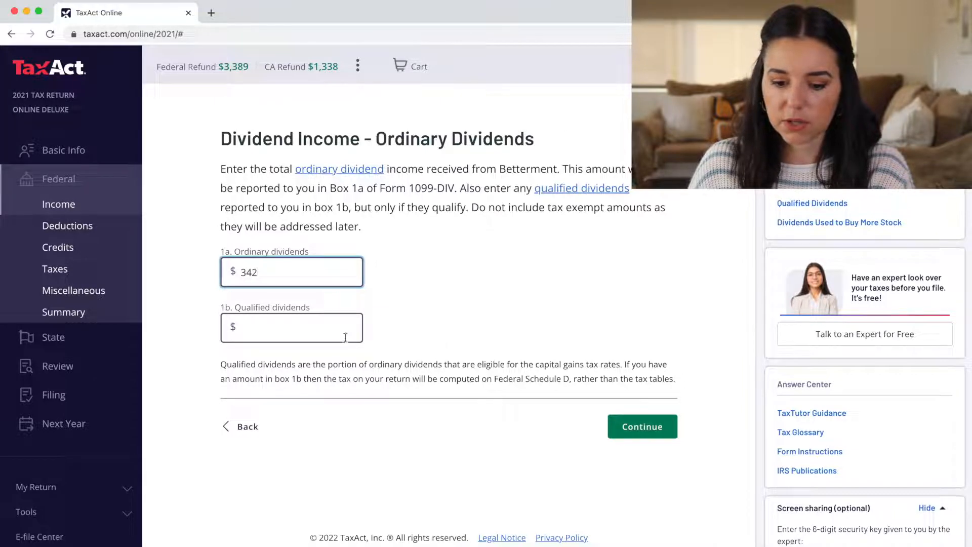
Enter $342 ordinary and $342 qualified dividends, leaving foreign tax and tax-exempt pages blank
{"action": "type", "text": "342"}
{"action": "left_click", "coordinate": [332, 340]}
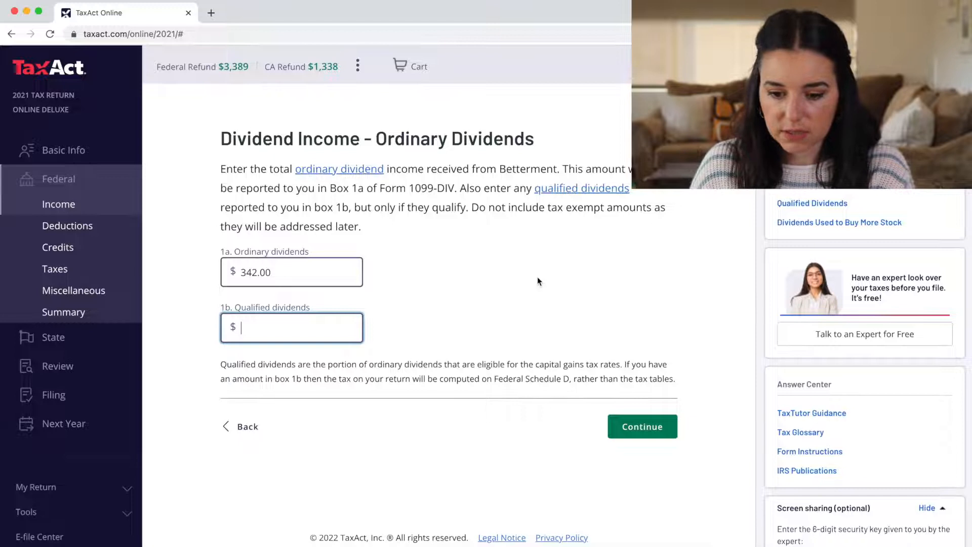
{"action": "type", "text": "42"}
{"action": "left_click", "coordinate": [636, 425]}
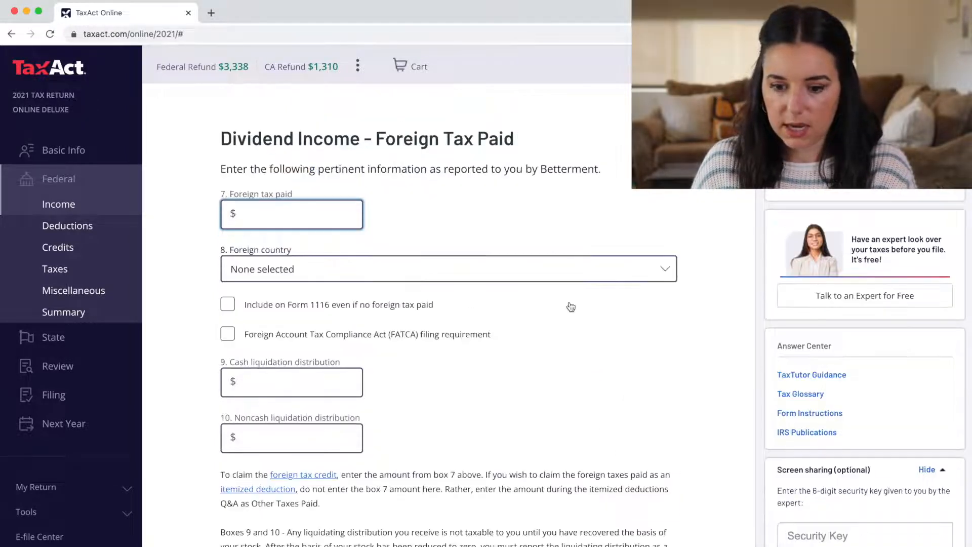
{"action": "scroll", "coordinate": [570, 310], "scroll_direction": "down", "scroll_amount": 3}
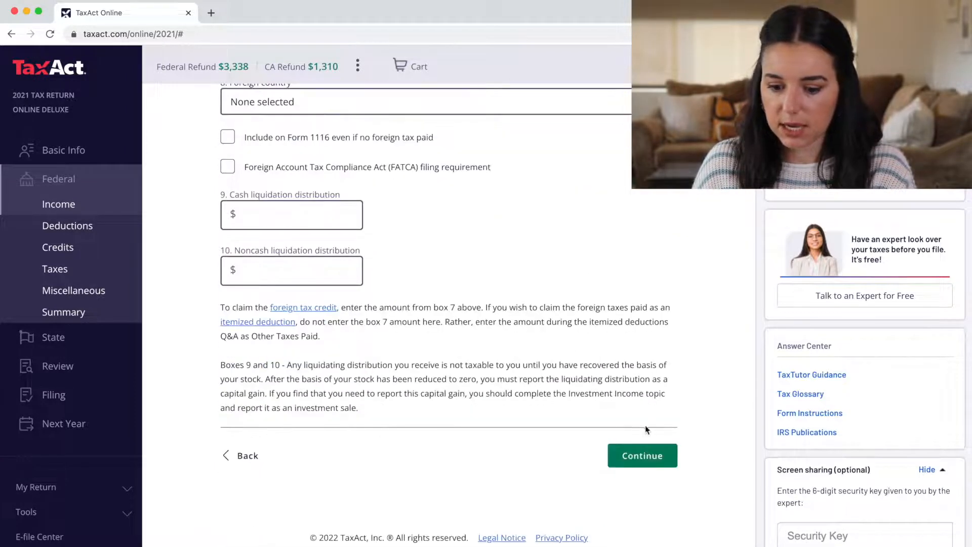
{"action": "left_click", "coordinate": [637, 454]}
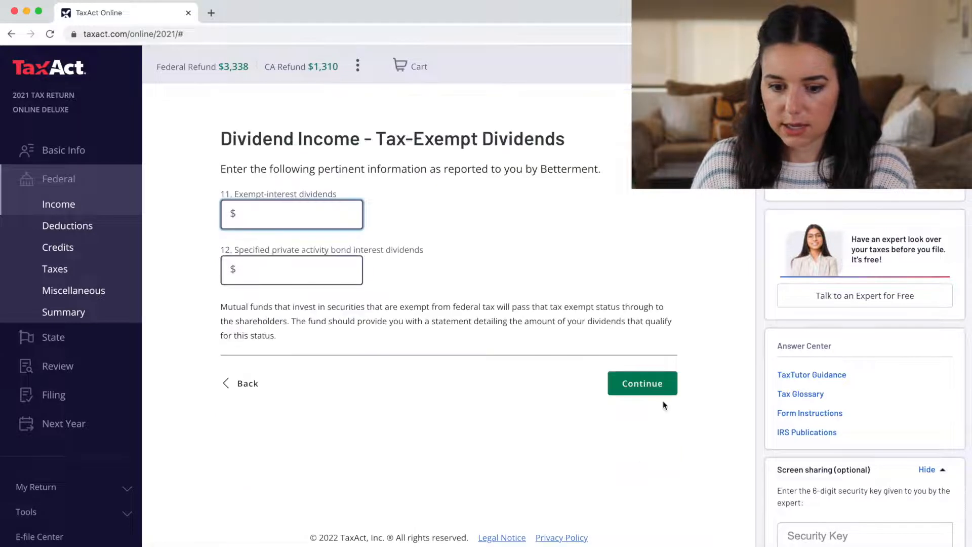
{"action": "left_click", "coordinate": [639, 384]}
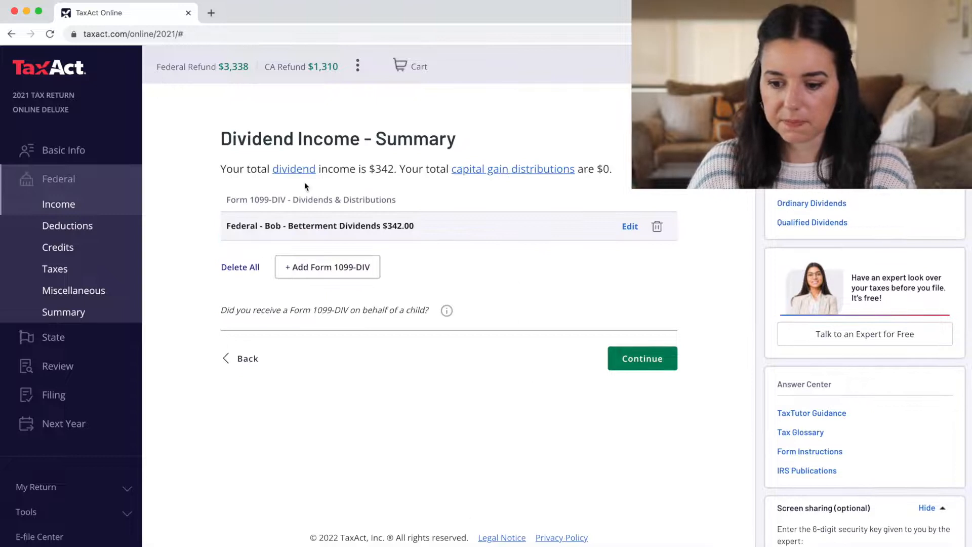
{"action": "left_click", "coordinate": [652, 363]}
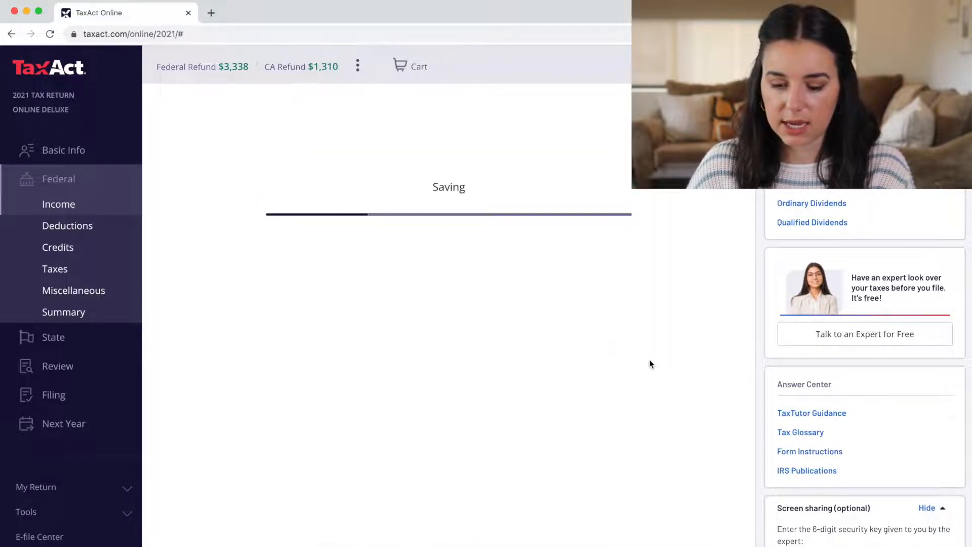
{"action": "left_click", "coordinate": [633, 256]}
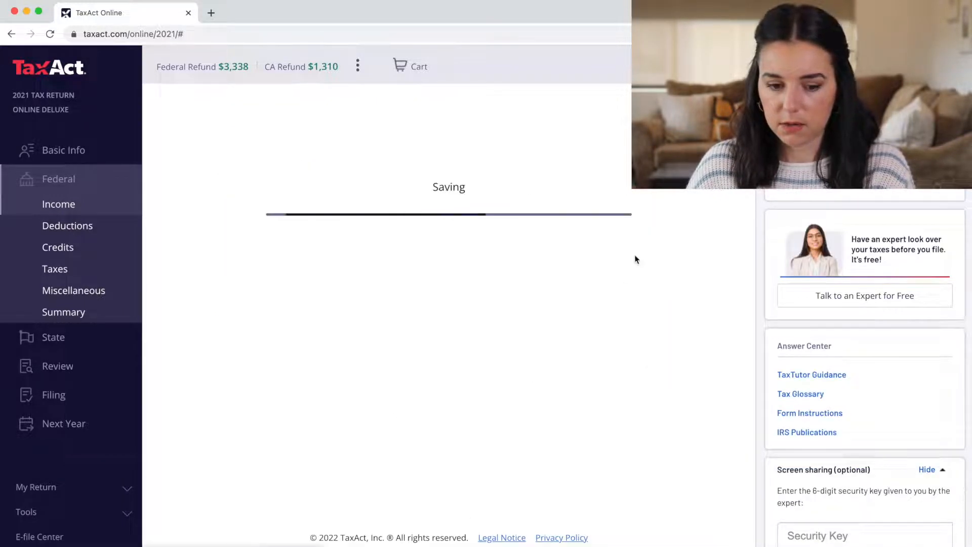
{"action": "left_click", "coordinate": [622, 239]}
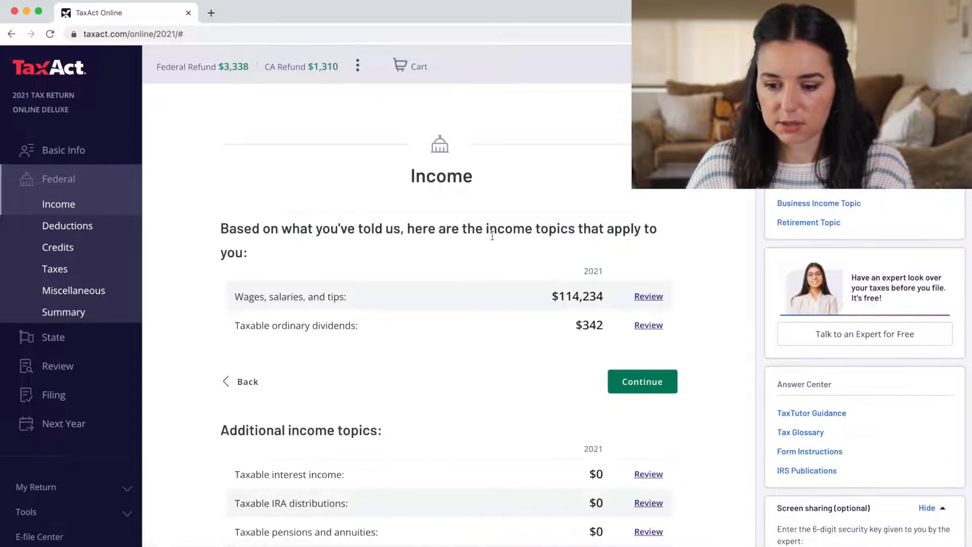
{"action": "scroll", "coordinate": [441, 405], "scroll_direction": "down", "scroll_amount": 2}
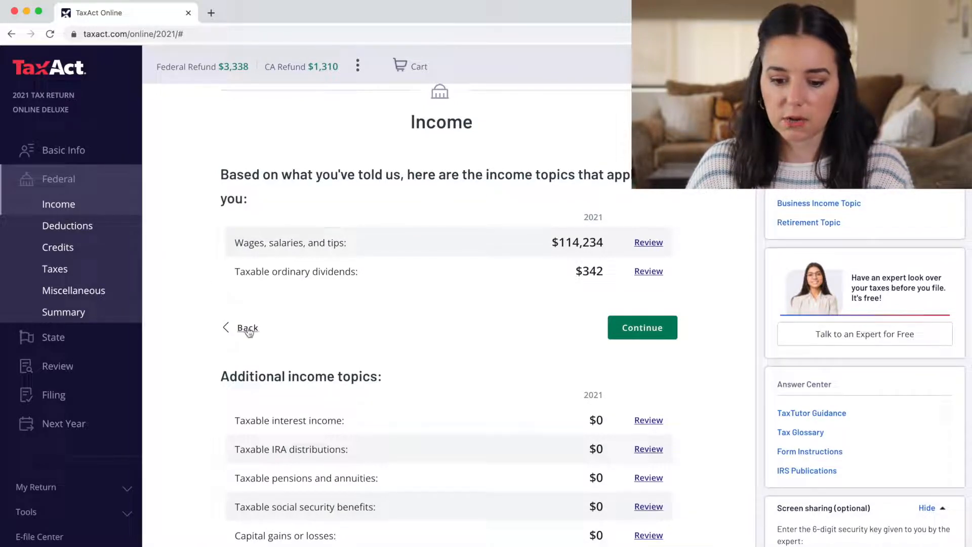
{"action": "scroll", "coordinate": [275, 316], "scroll_direction": "down", "scroll_amount": 10}
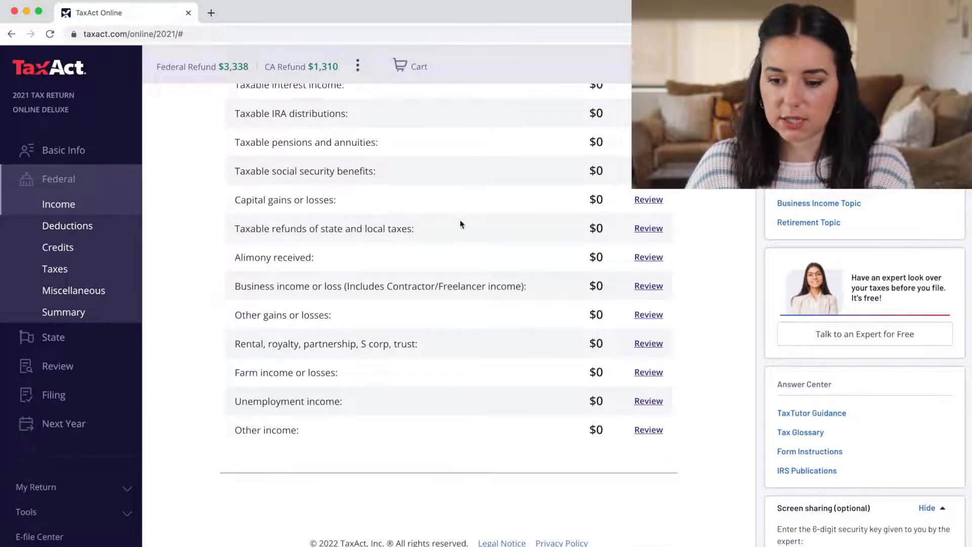
{"action": "scroll", "coordinate": [414, 208], "scroll_direction": "up", "scroll_amount": 3}
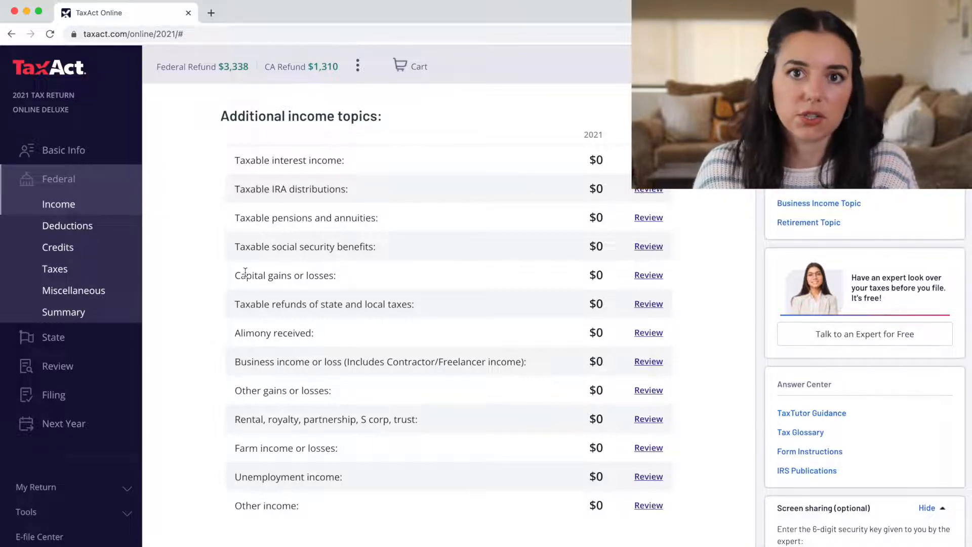
Confirm the $25,100 standard deduction beats $5,451 itemized and scan the deduction topics
{"action": "left_click", "coordinate": [61, 231]}
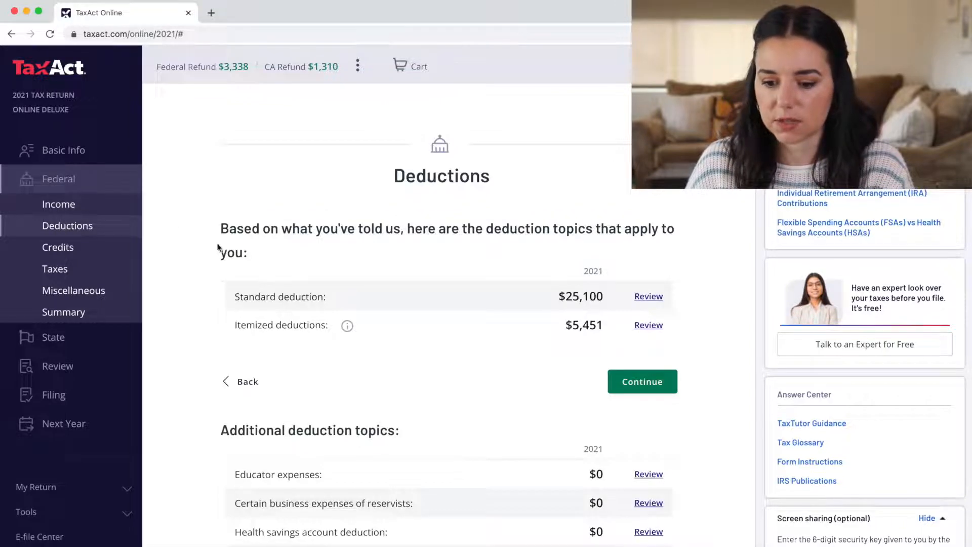
{"action": "scroll", "coordinate": [217, 244], "scroll_direction": "down", "scroll_amount": 1}
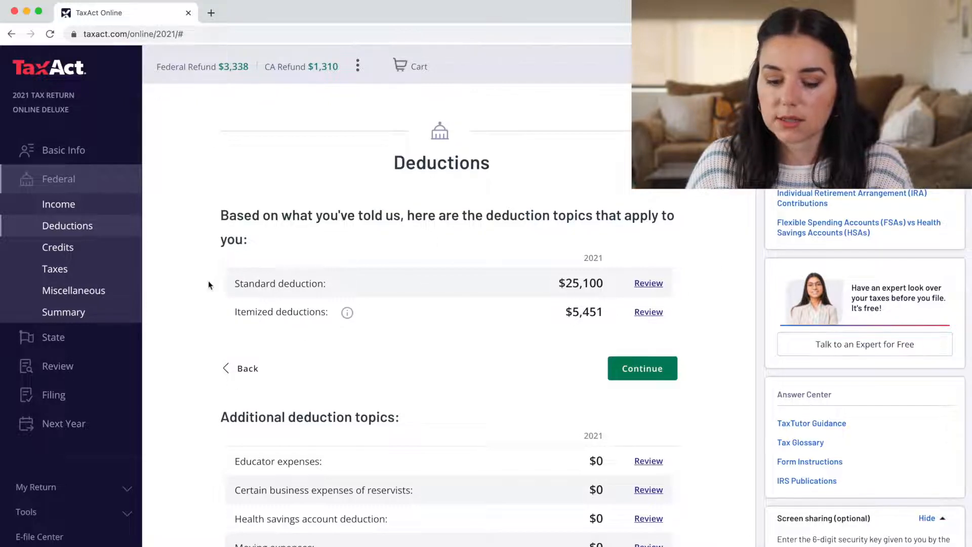
{"action": "left_click", "coordinate": [649, 283]}
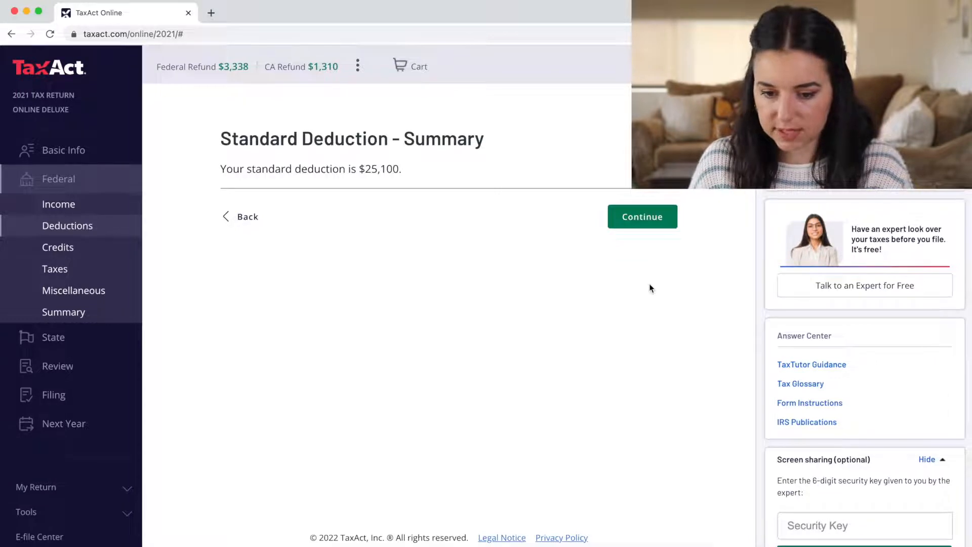
{"action": "left_click", "coordinate": [666, 225]}
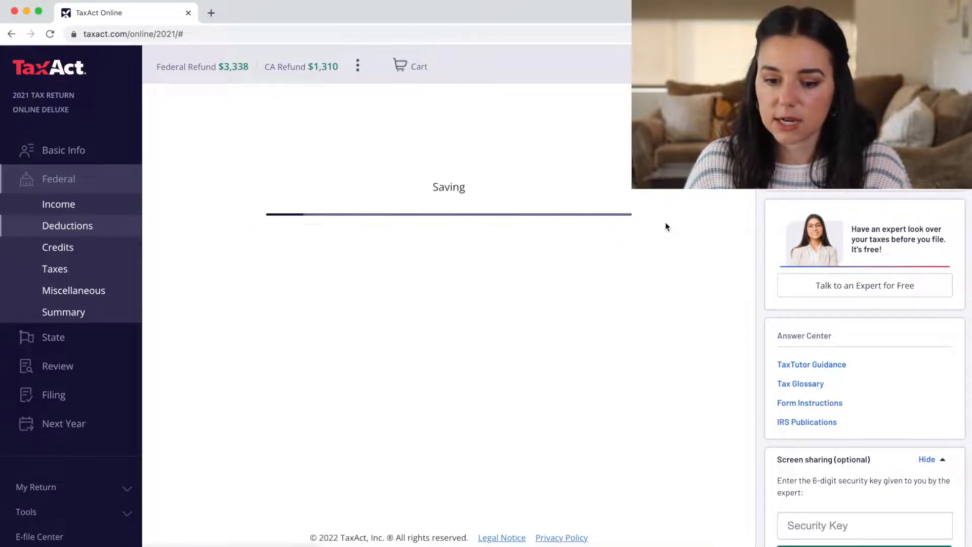
{"action": "scroll", "coordinate": [665, 223], "scroll_direction": "down", "scroll_amount": 5}
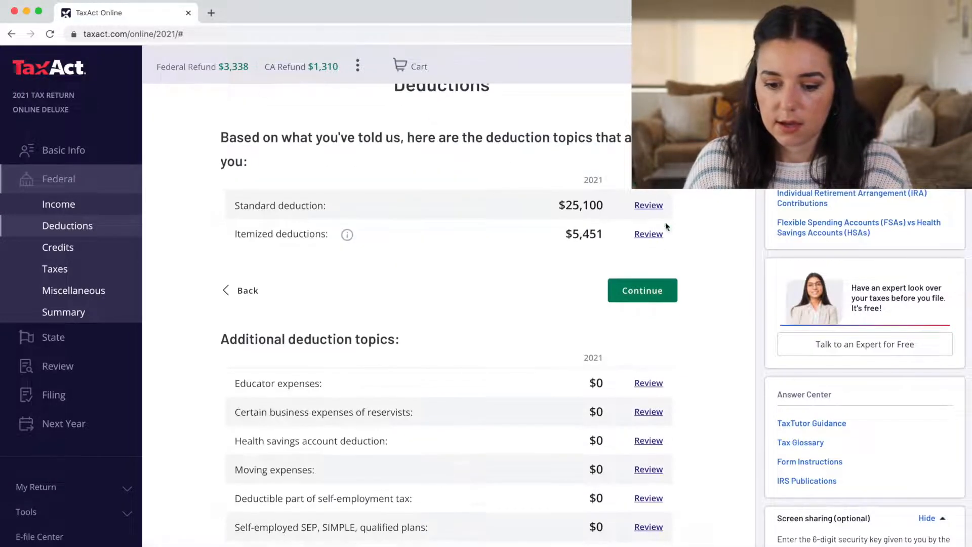
{"action": "scroll", "coordinate": [665, 222], "scroll_direction": "down", "scroll_amount": 2}
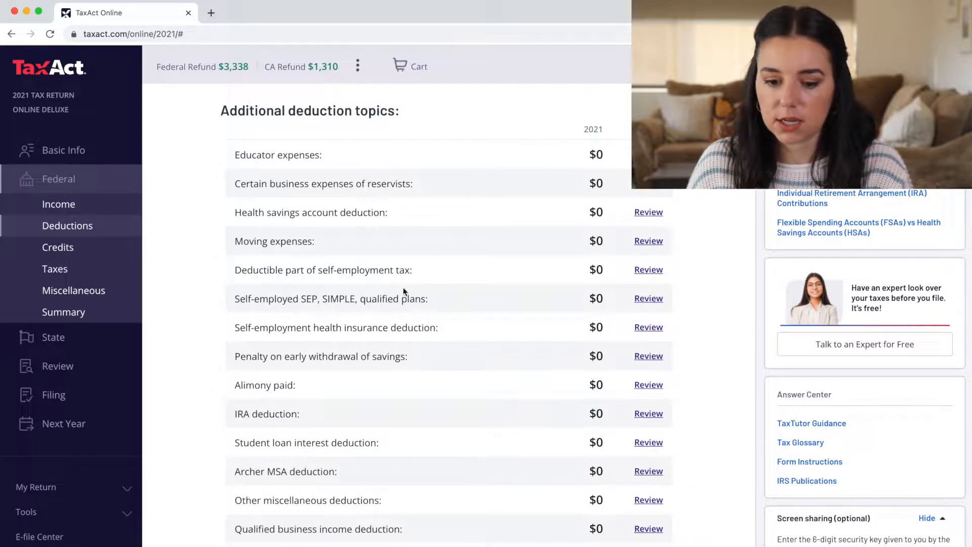
{"action": "left_click", "coordinate": [648, 213]}
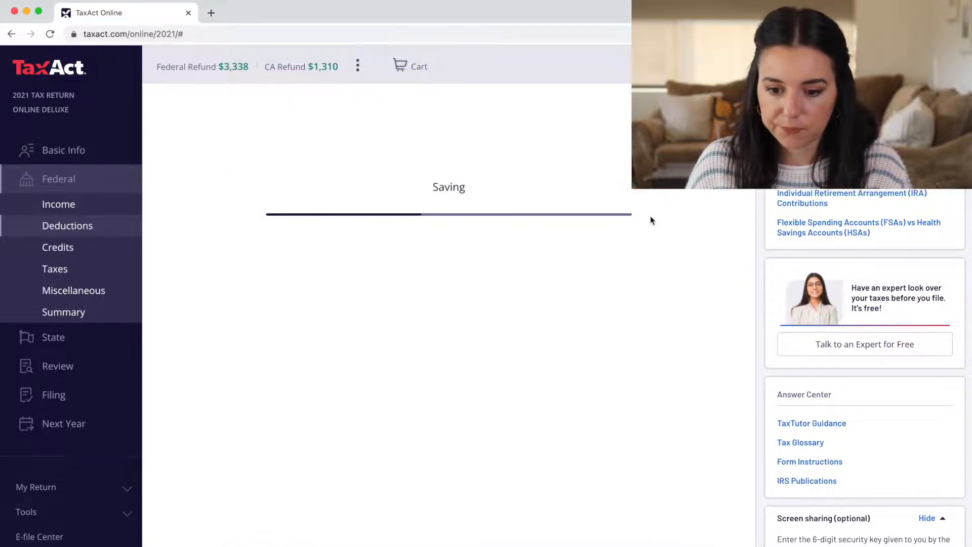
{"action": "left_click", "coordinate": [648, 495]}
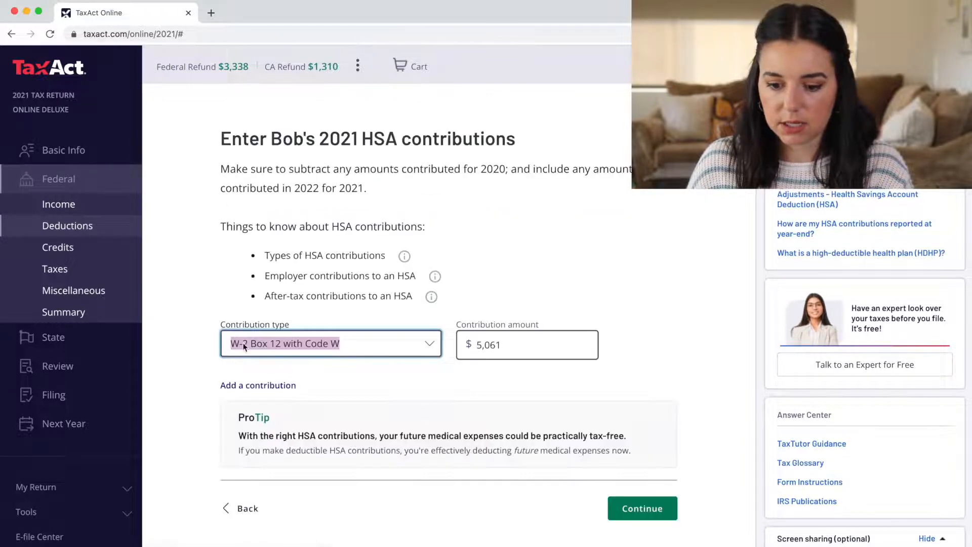
{"action": "left_click", "coordinate": [236, 507]}
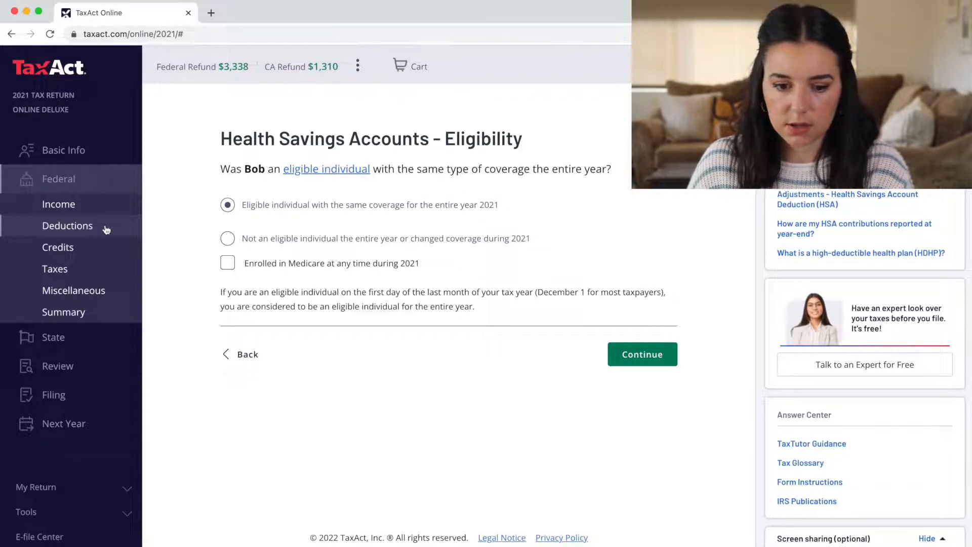
{"action": "left_click", "coordinate": [87, 225]}
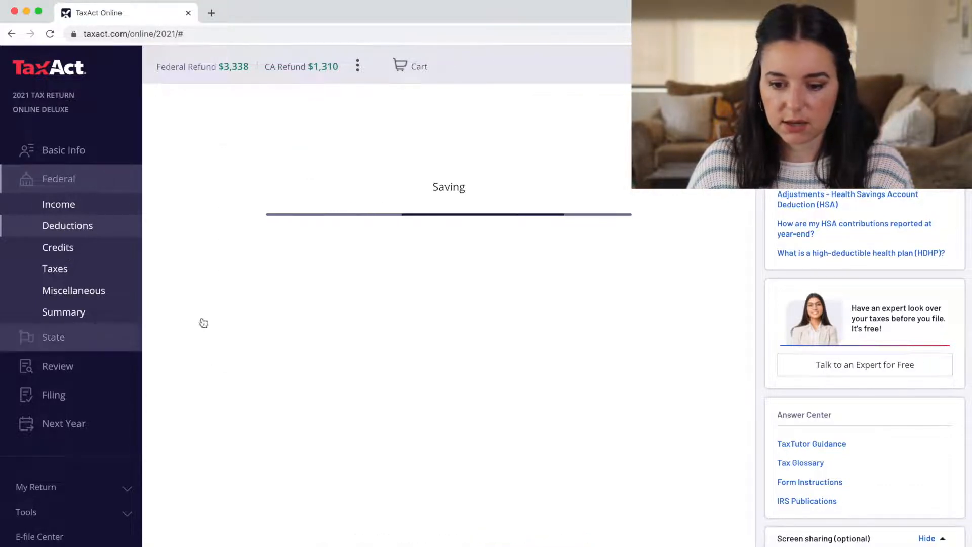
{"action": "scroll", "coordinate": [412, 293], "scroll_direction": "down", "scroll_amount": 4}
{"action": "scroll", "coordinate": [412, 294], "scroll_direction": "down", "scroll_amount": 3}
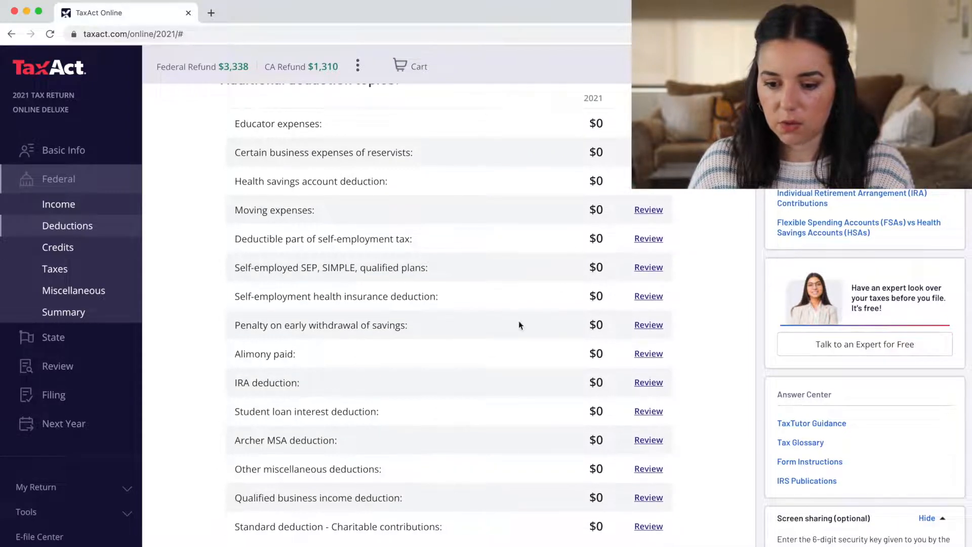
{"action": "scroll", "coordinate": [517, 364], "scroll_direction": "down", "scroll_amount": 1}
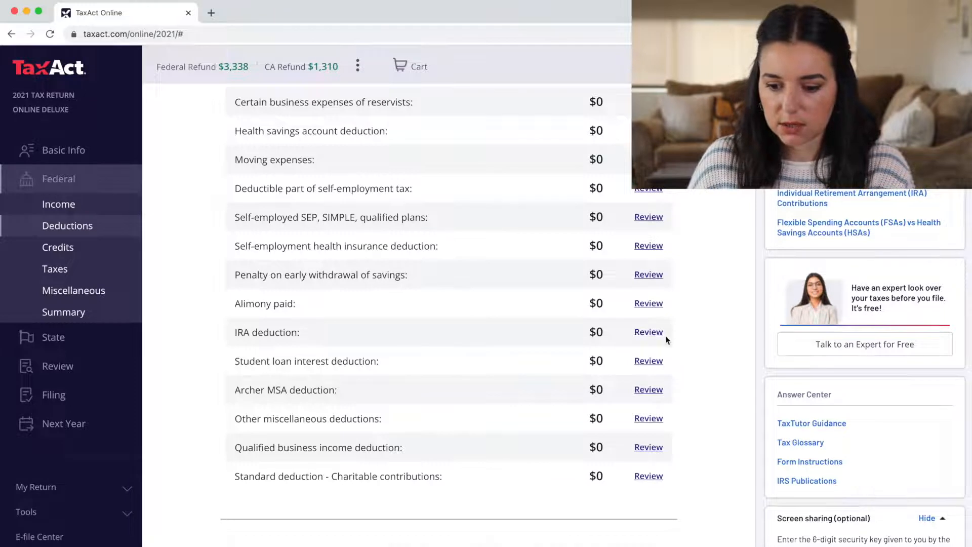
Record a $6,000 Roth IRA contribution for the primary taxpayer and none for the spouse
{"action": "left_click", "coordinate": [658, 333]}
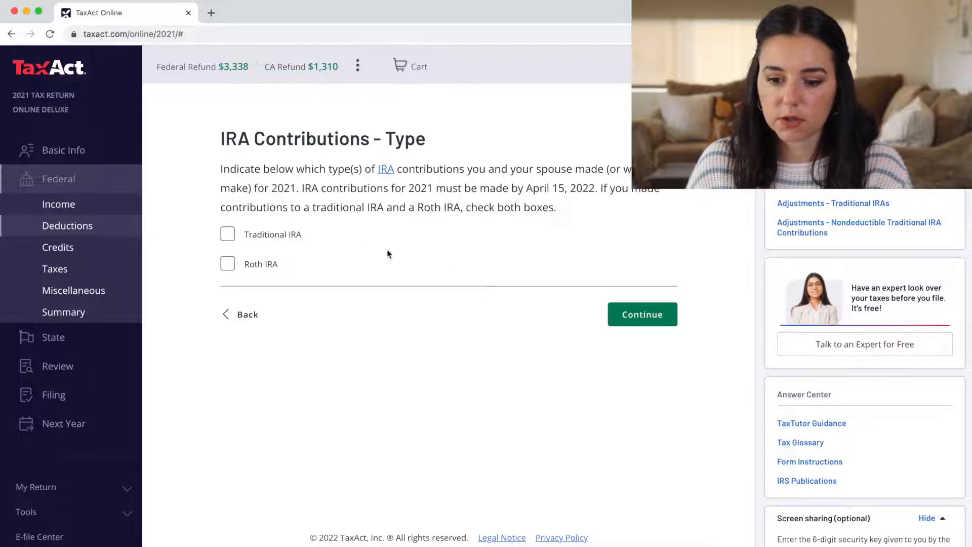
{"action": "left_click", "coordinate": [227, 265]}
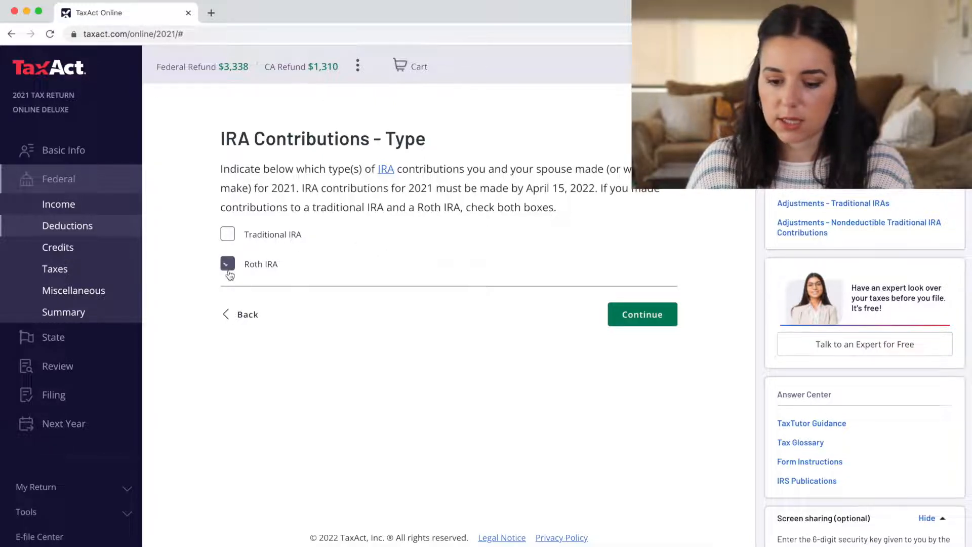
{"action": "left_click", "coordinate": [648, 315]}
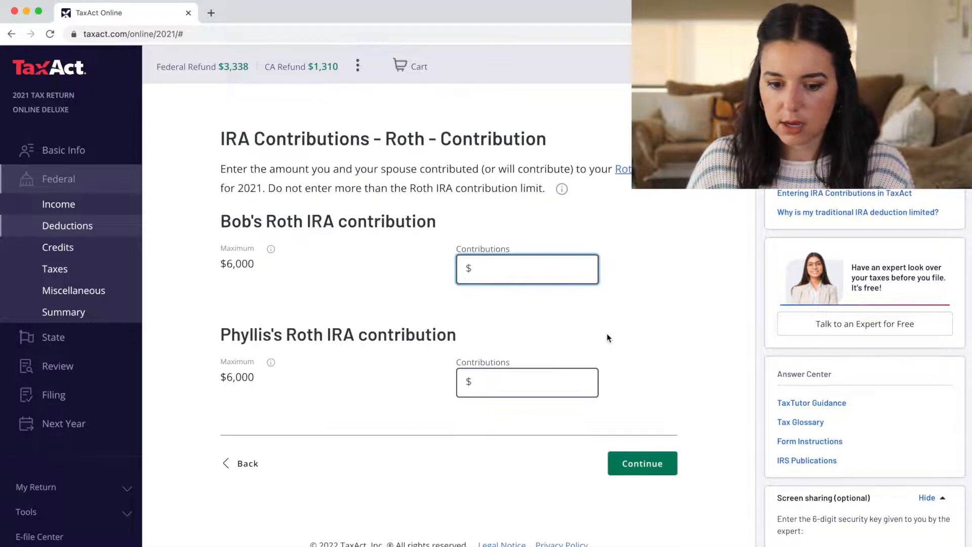
{"action": "type", "text": "6000"}
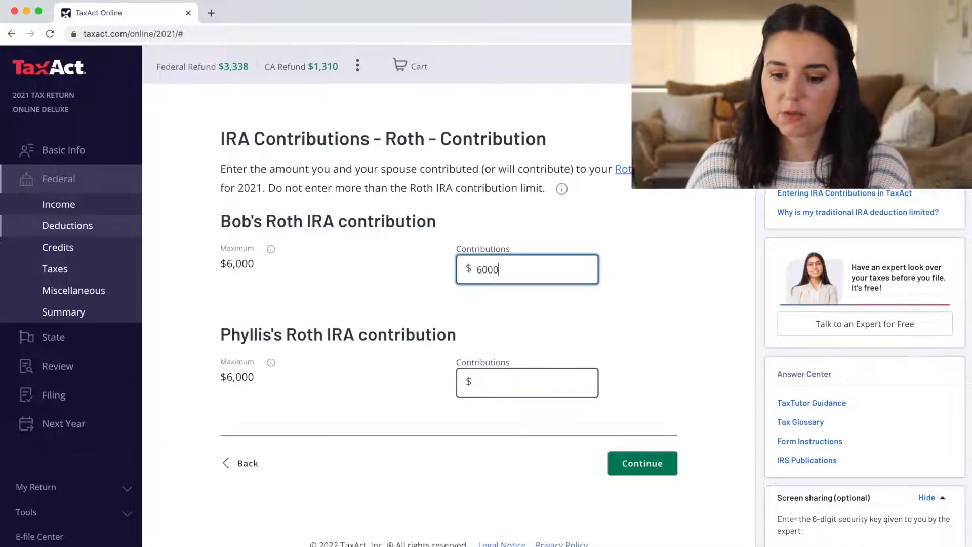
{"action": "left_click", "coordinate": [636, 315]}
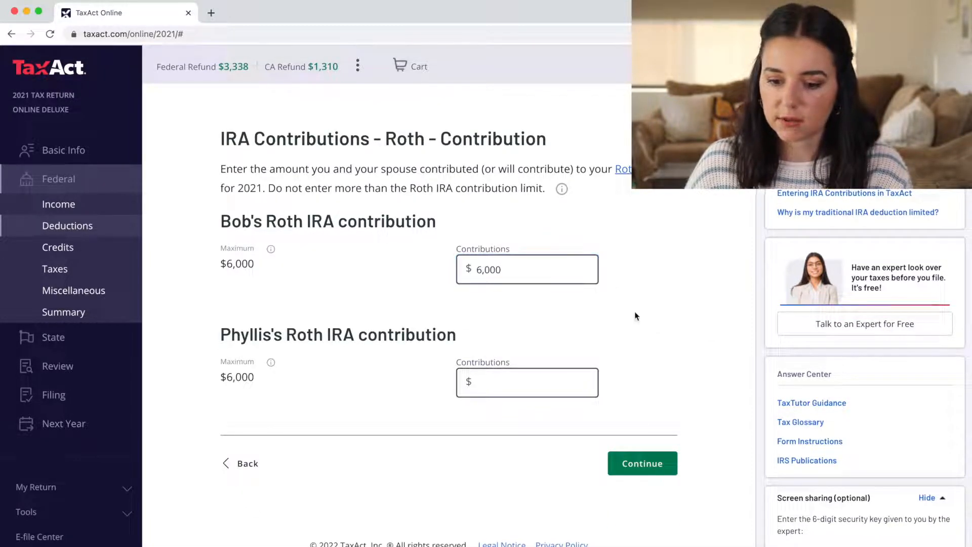
{"action": "left_click", "coordinate": [641, 461]}
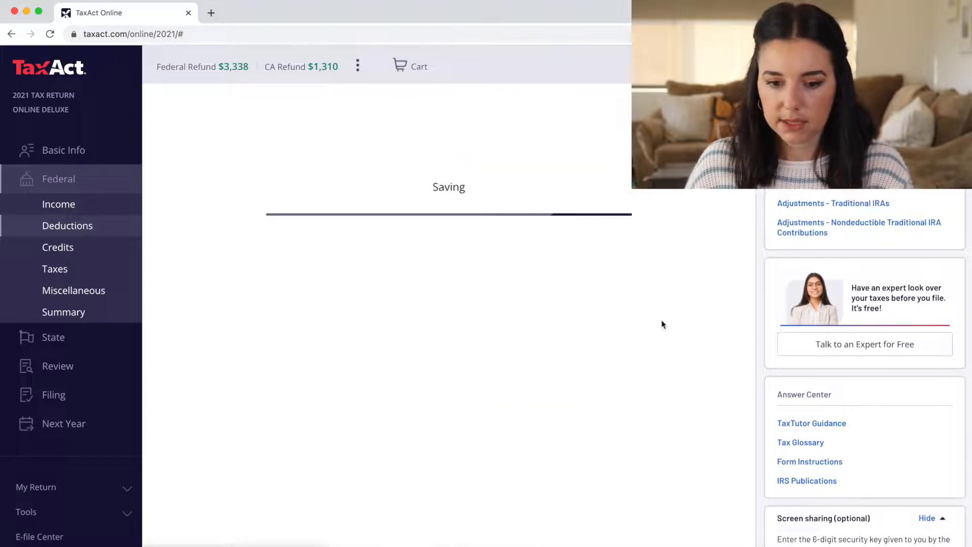
Accept the IRA contribution limits and summary, then check that all deduction topics show $0
{"action": "scroll", "coordinate": [661, 326], "scroll_direction": "down", "scroll_amount": 2}
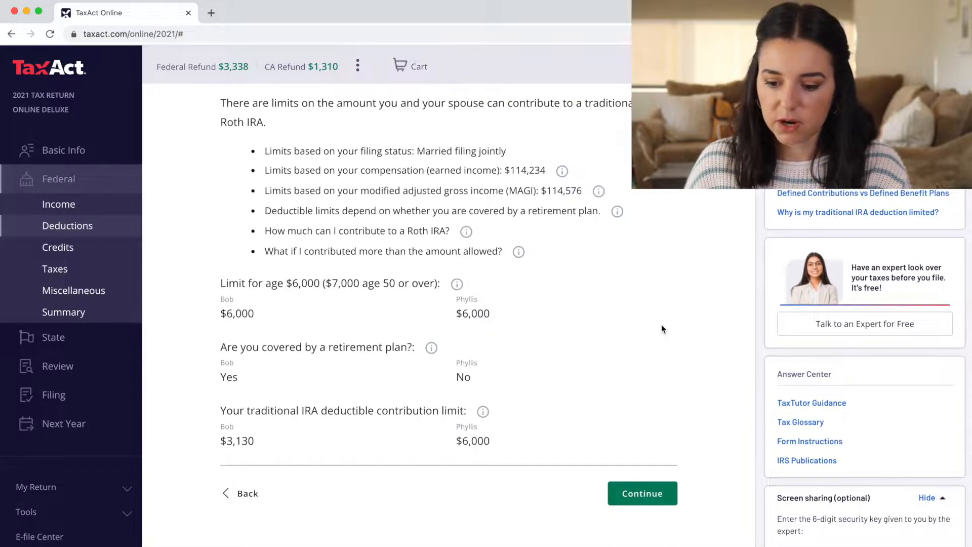
{"action": "left_click", "coordinate": [646, 493]}
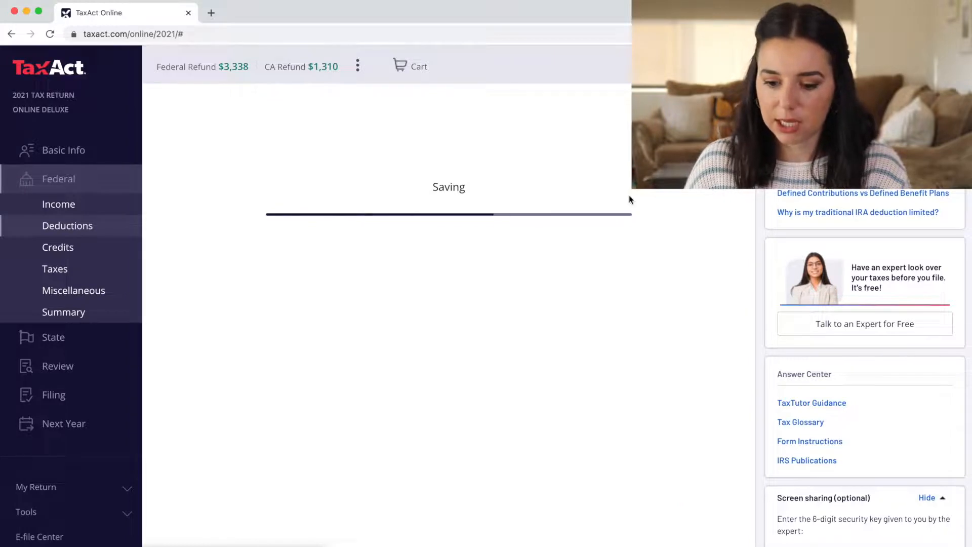
{"action": "left_click", "coordinate": [645, 457]}
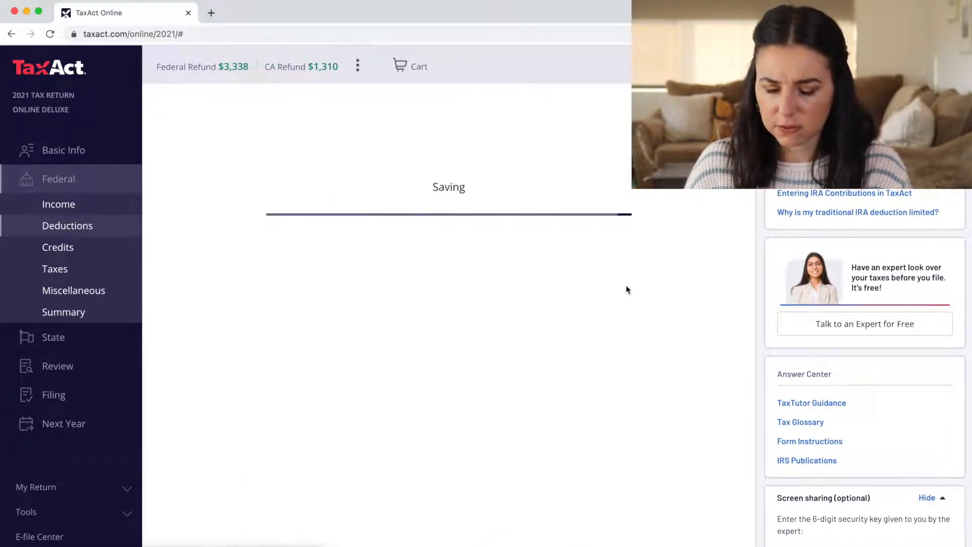
{"action": "scroll", "coordinate": [627, 289], "scroll_direction": "down", "scroll_amount": 12}
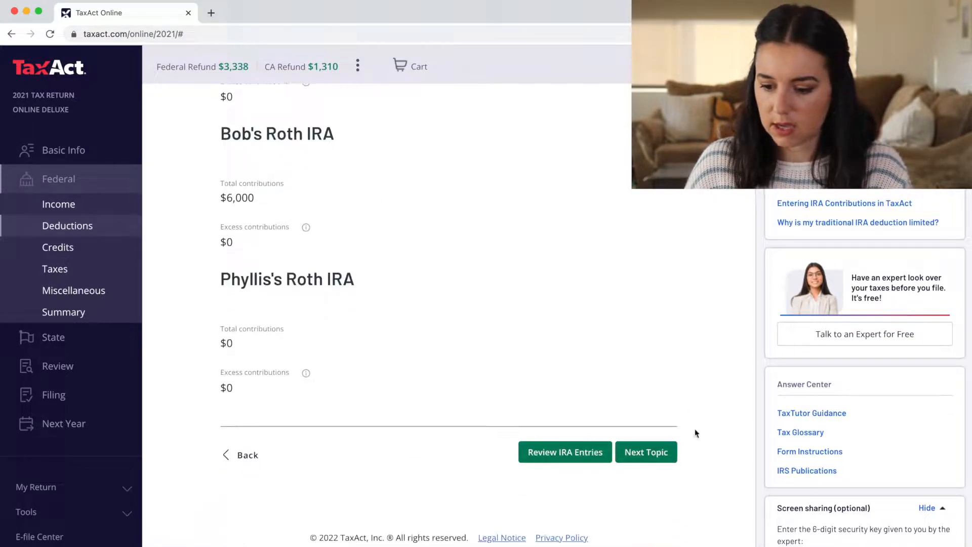
{"action": "left_click", "coordinate": [647, 451]}
{"action": "scroll", "coordinate": [492, 371], "scroll_direction": "down", "scroll_amount": 8}
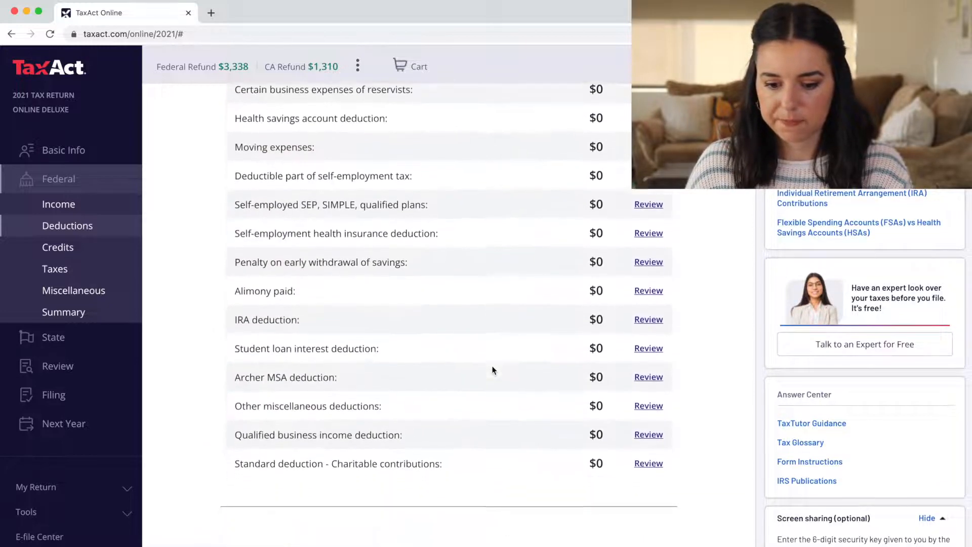
{"action": "scroll", "coordinate": [493, 371], "scroll_direction": "down", "scroll_amount": 1}
{"action": "scroll", "coordinate": [234, 187], "scroll_direction": "up", "scroll_amount": 2}
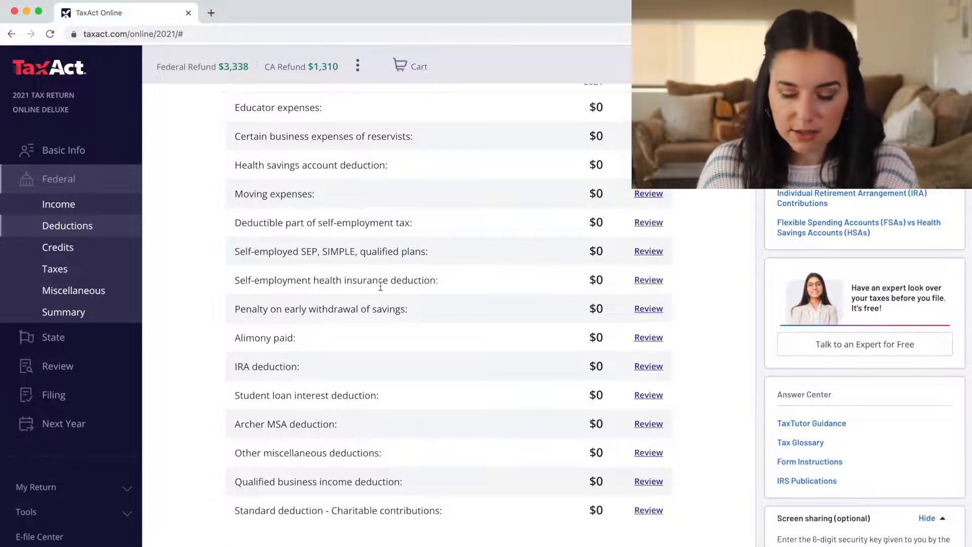
{"action": "scroll", "coordinate": [381, 286], "scroll_direction": "down", "scroll_amount": 1}
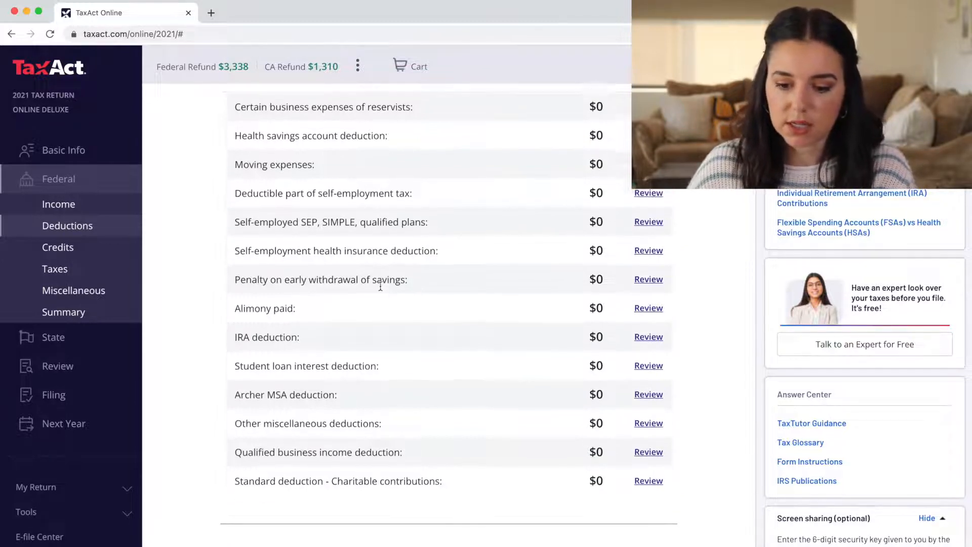
{"action": "scroll", "coordinate": [380, 286], "scroll_direction": "down", "scroll_amount": 2}
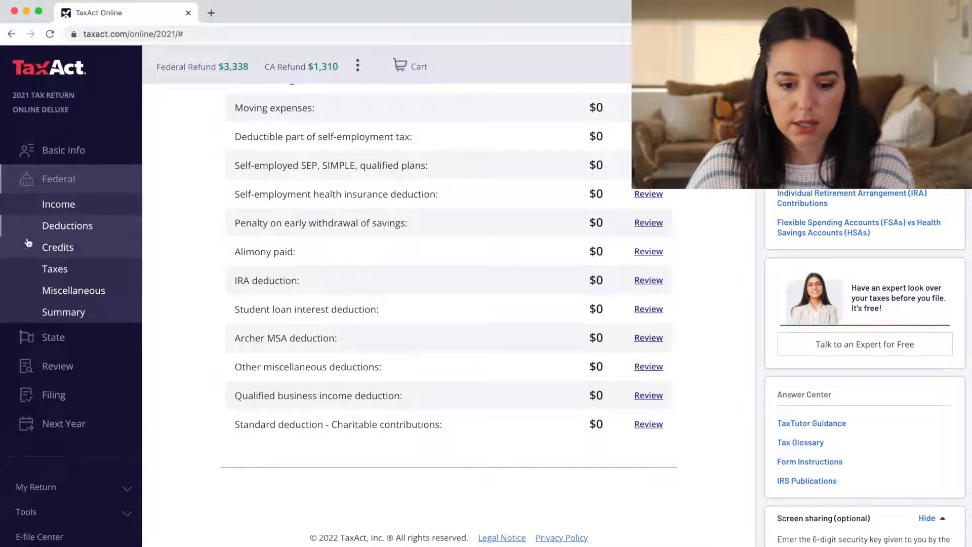
{"action": "left_click", "coordinate": [74, 247]}
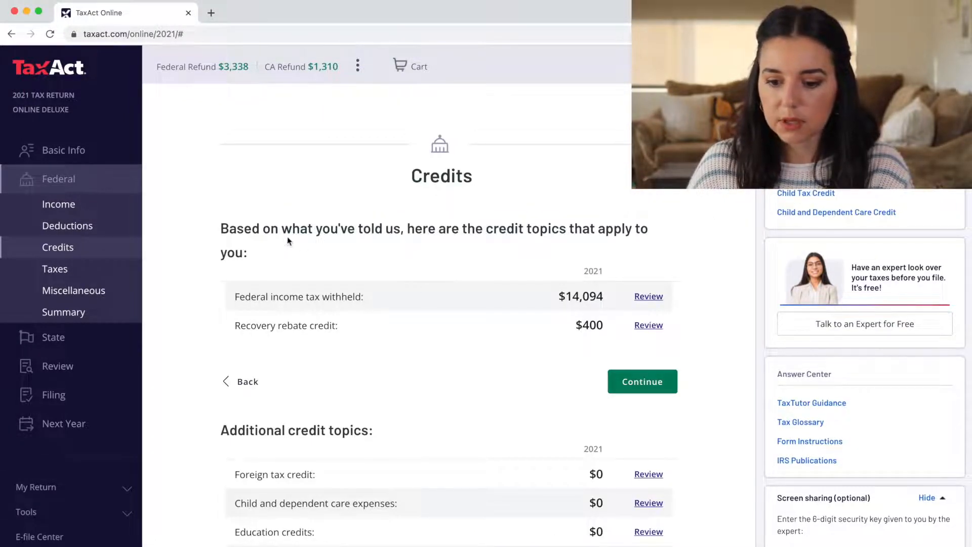
{"action": "scroll", "coordinate": [429, 250], "scroll_direction": "down", "scroll_amount": 1}
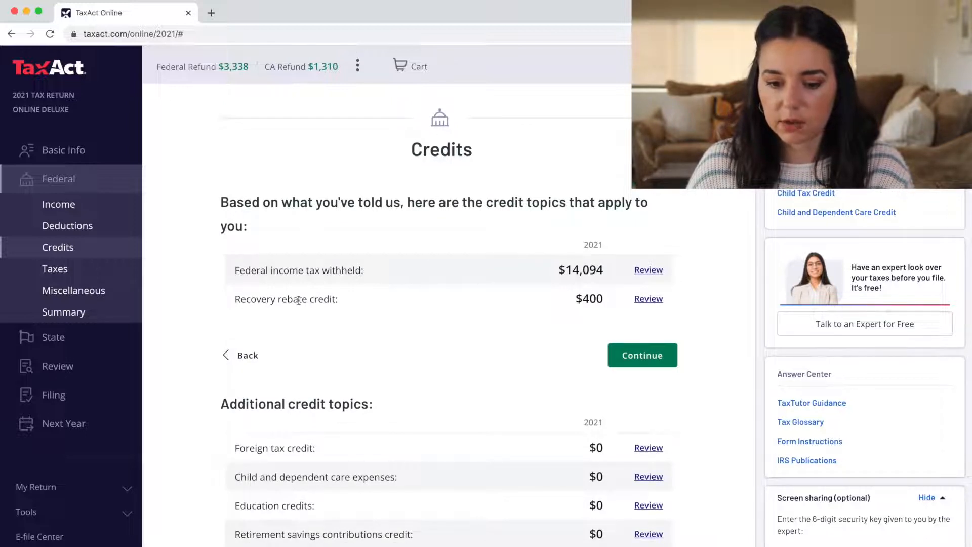
{"action": "scroll", "coordinate": [469, 262], "scroll_direction": "down", "scroll_amount": 2}
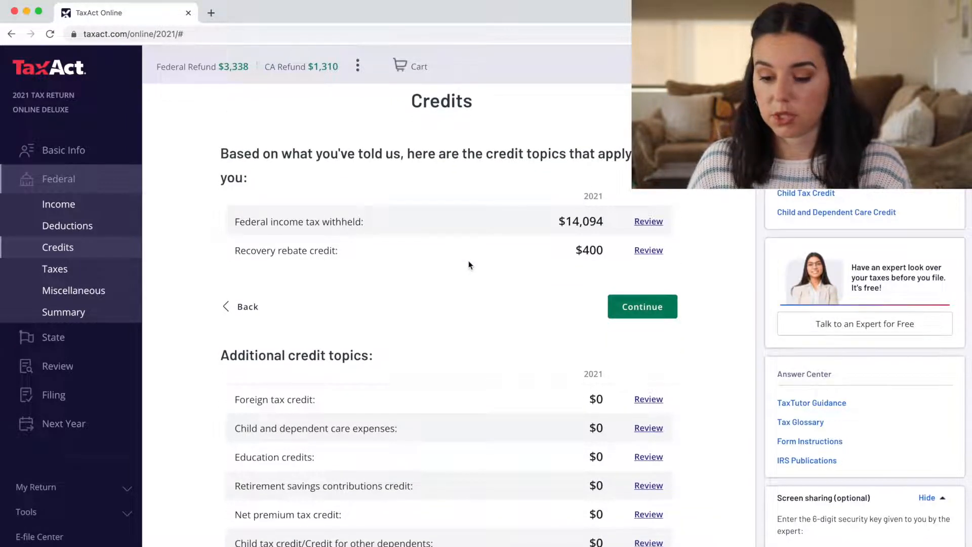
{"action": "scroll", "coordinate": [469, 263], "scroll_direction": "down", "scroll_amount": 5}
{"action": "scroll", "coordinate": [469, 263], "scroll_direction": "down", "scroll_amount": 3}
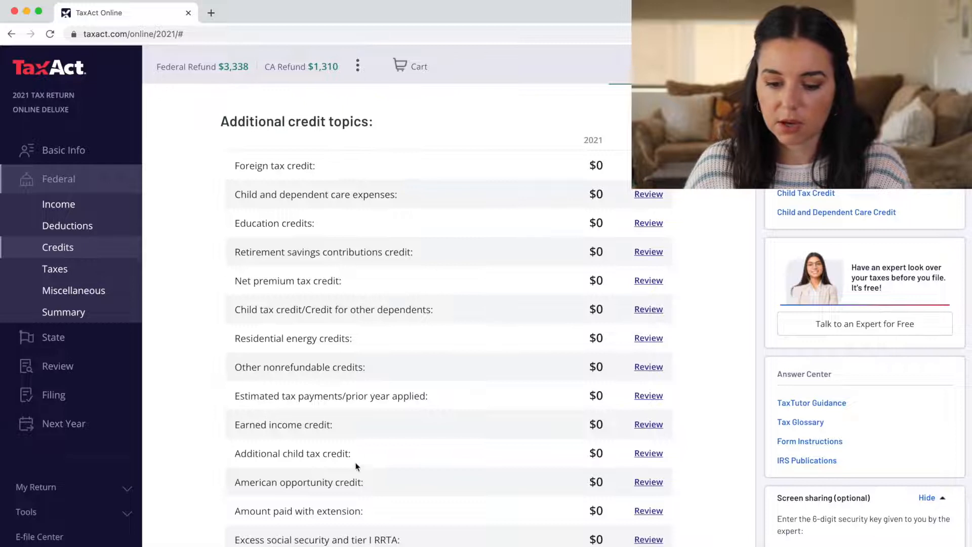
{"action": "scroll", "coordinate": [357, 469], "scroll_direction": "down", "scroll_amount": 3}
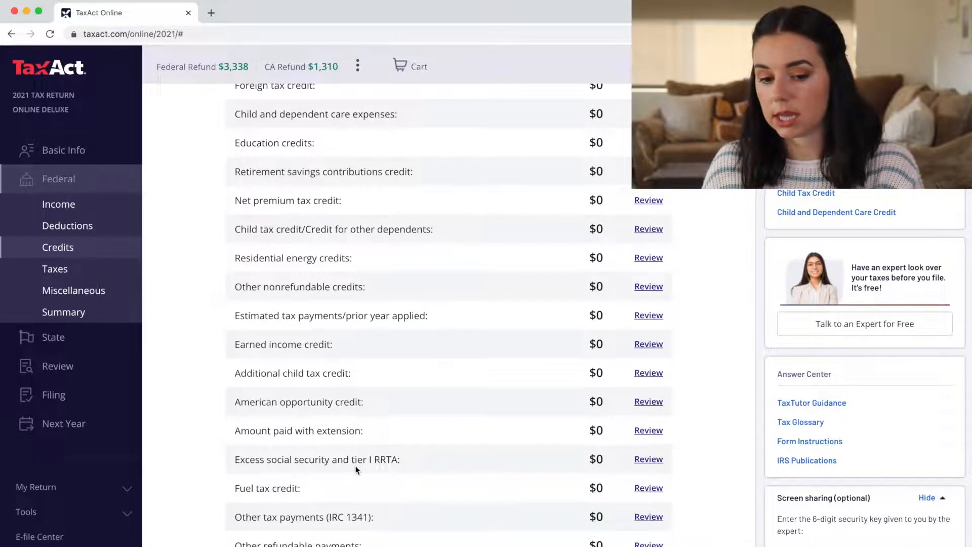
{"action": "scroll", "coordinate": [342, 370], "scroll_direction": "up", "scroll_amount": 1}
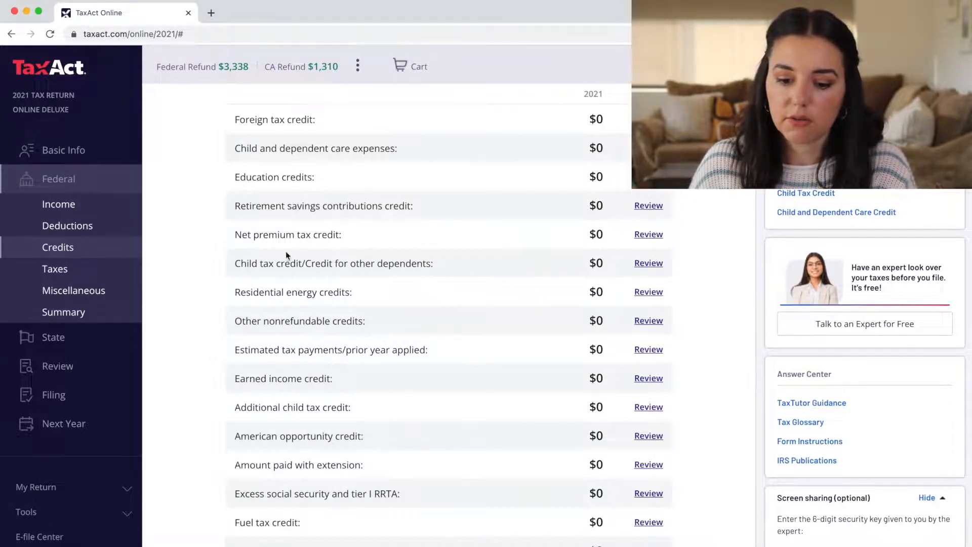
{"action": "scroll", "coordinate": [474, 262], "scroll_direction": "down", "scroll_amount": 2}
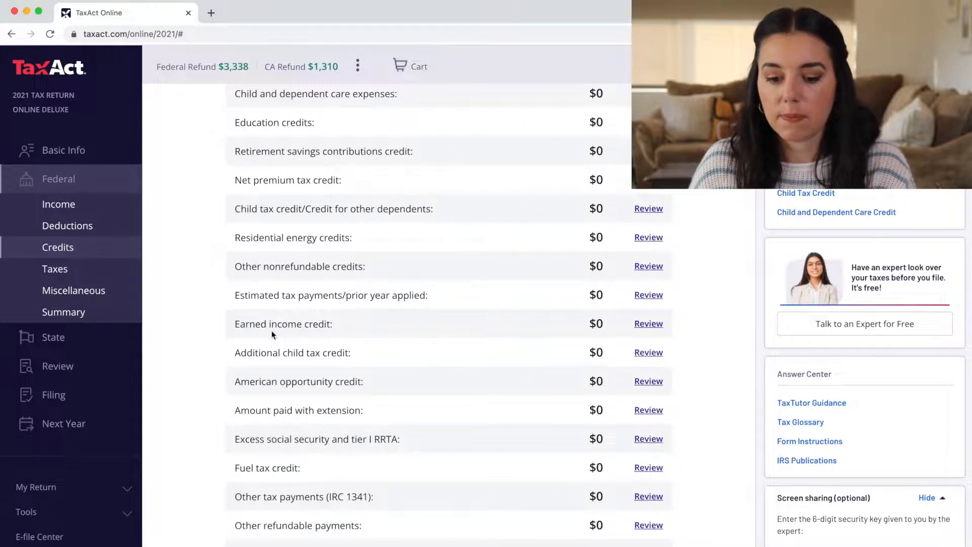
Answer None of the above for EIC situations and adjustments, and No qualifying children
{"action": "left_click", "coordinate": [653, 324]}
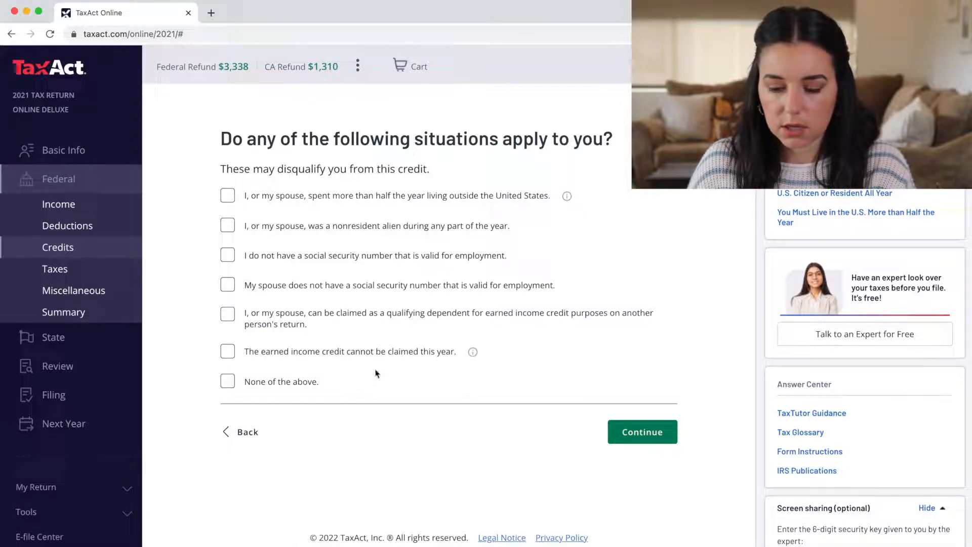
{"action": "left_click", "coordinate": [228, 386]}
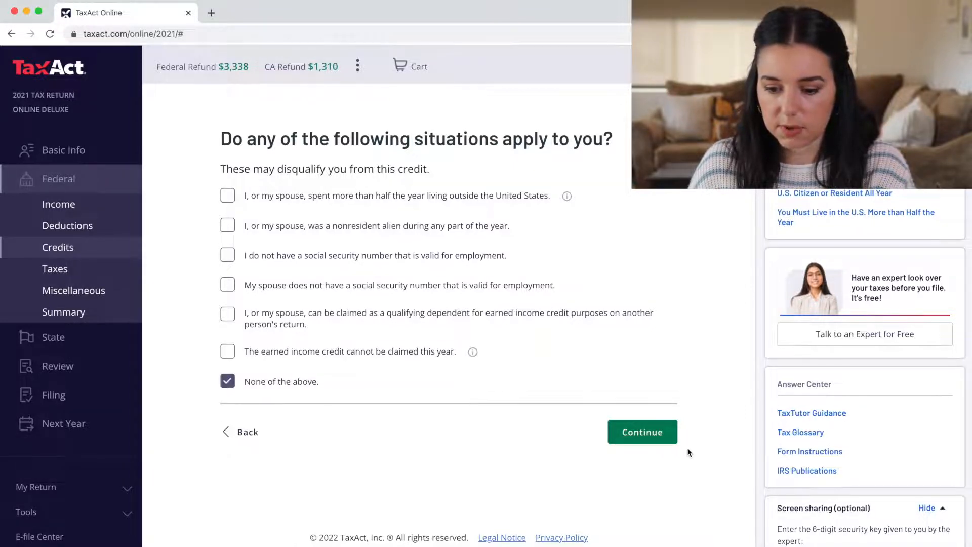
{"action": "left_click", "coordinate": [666, 434]}
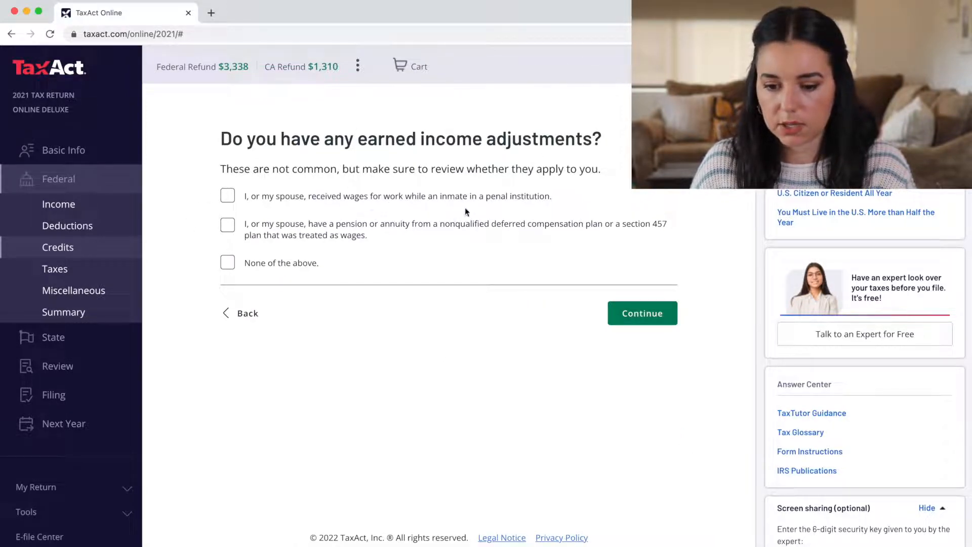
{"action": "left_click", "coordinate": [227, 262]}
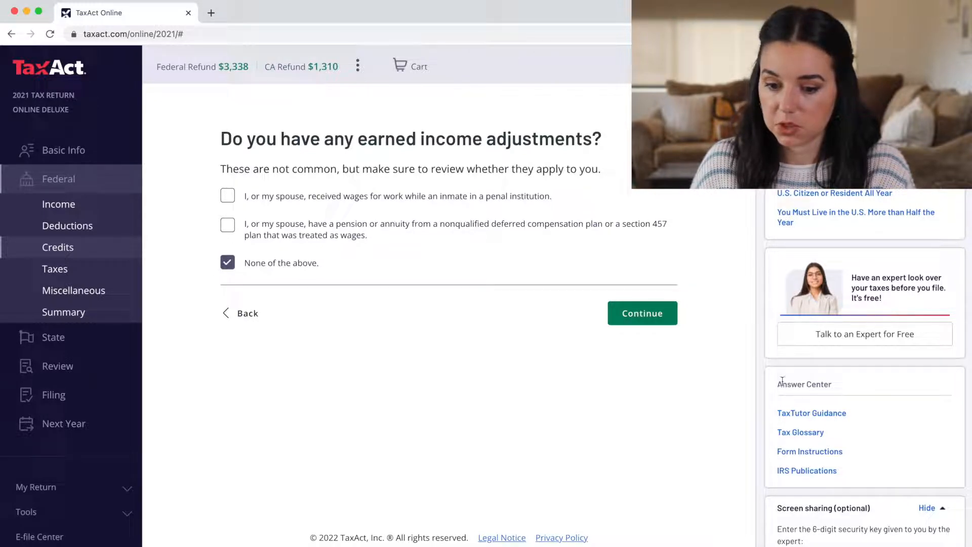
{"action": "left_click", "coordinate": [645, 320]}
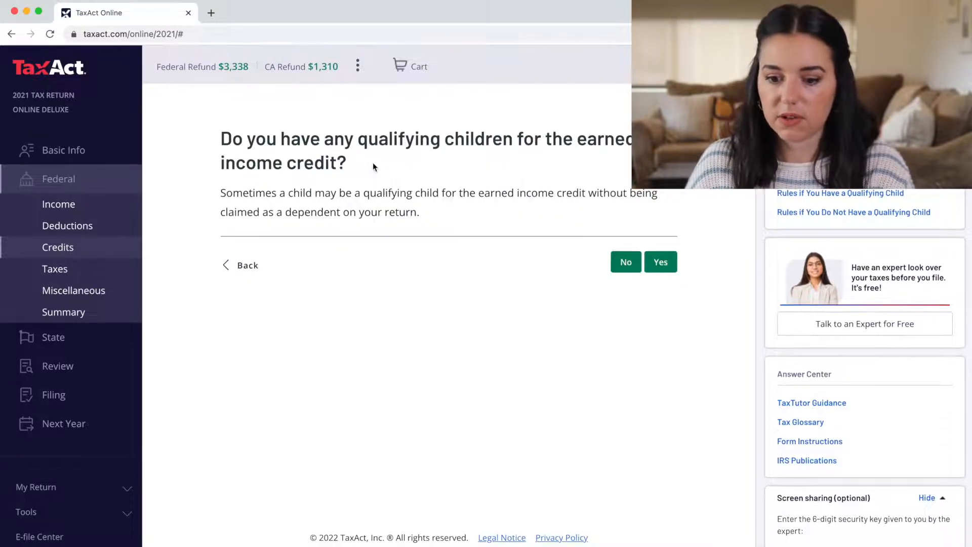
{"action": "left_click", "coordinate": [624, 264]}
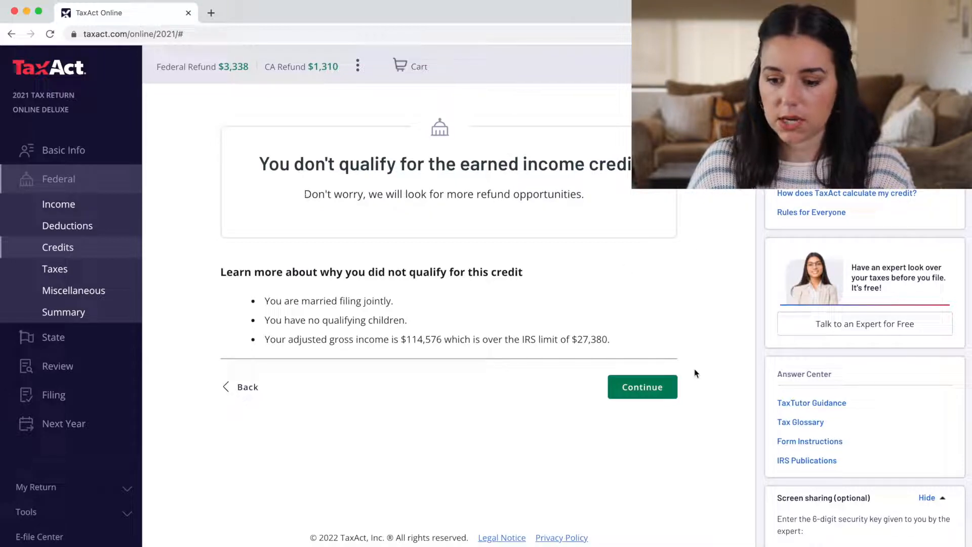
{"action": "left_click", "coordinate": [638, 396]}
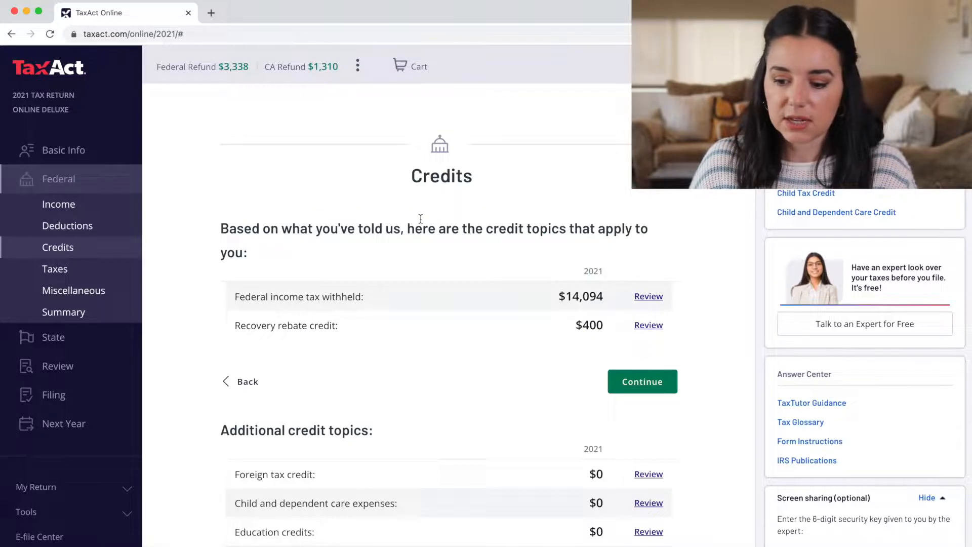
Scroll through the remaining credit topics, then go to the federal Taxes section
{"action": "scroll", "coordinate": [420, 221], "scroll_direction": "down", "scroll_amount": 5}
{"action": "scroll", "coordinate": [420, 219], "scroll_direction": "down", "scroll_amount": 2}
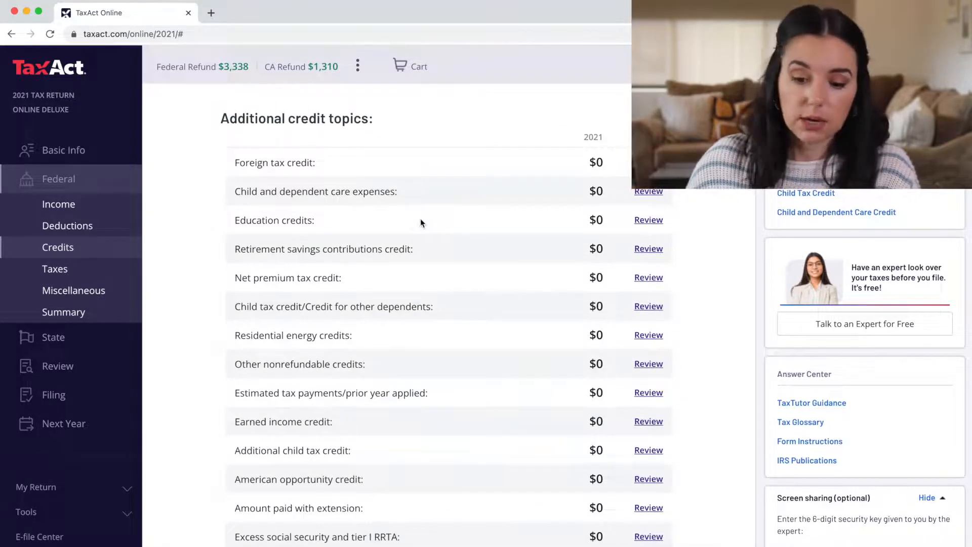
{"action": "scroll", "coordinate": [420, 217], "scroll_direction": "down", "scroll_amount": 2}
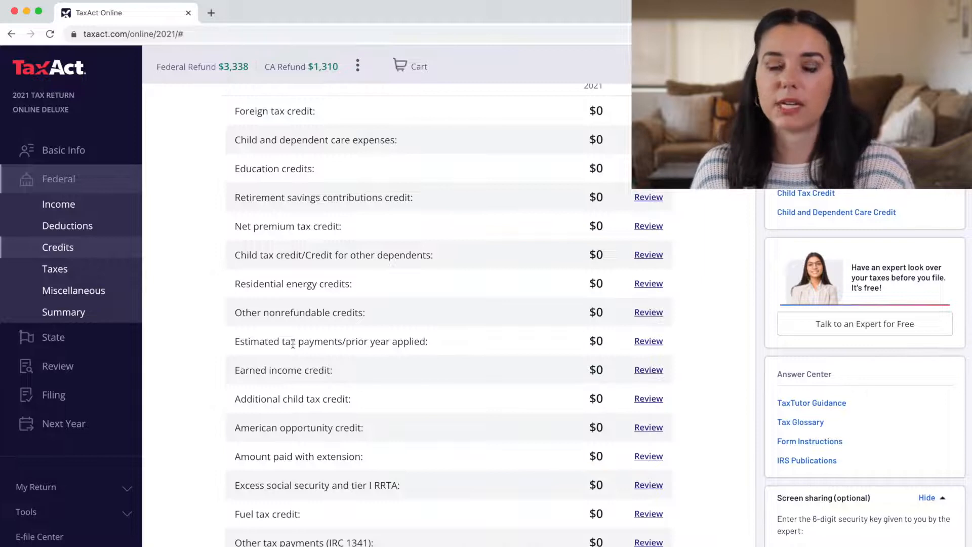
{"action": "scroll", "coordinate": [293, 344], "scroll_direction": "down", "scroll_amount": 4}
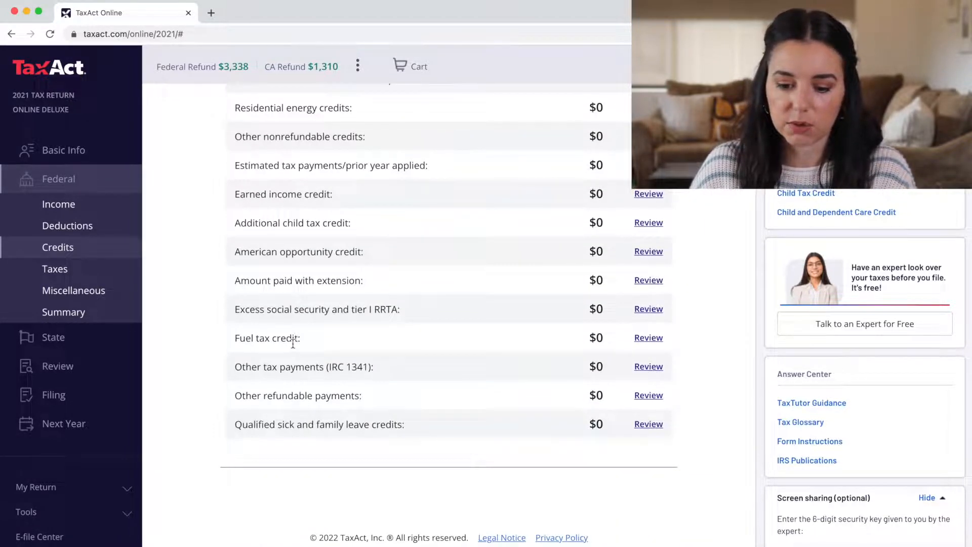
{"action": "left_click", "coordinate": [59, 269]}
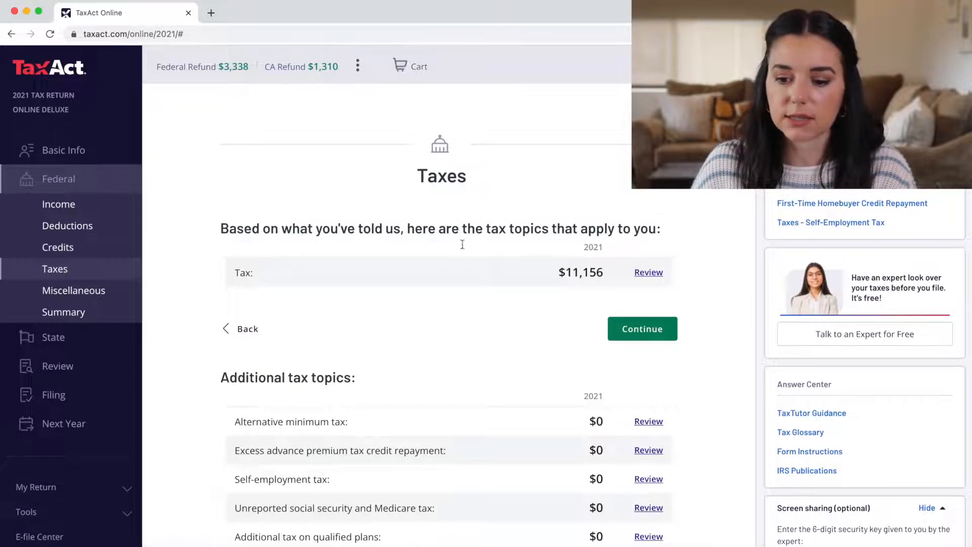
{"action": "scroll", "coordinate": [460, 289], "scroll_direction": "down", "scroll_amount": 1}
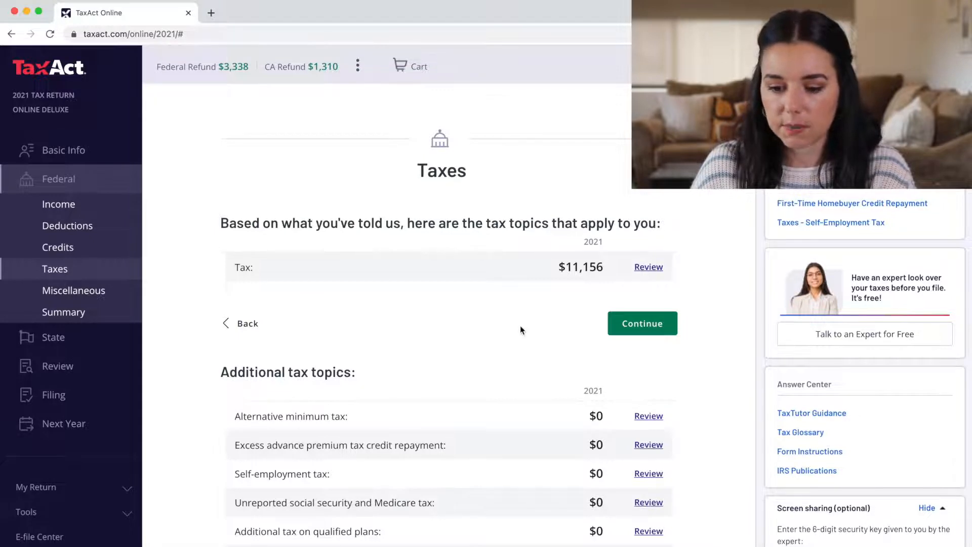
{"action": "scroll", "coordinate": [521, 329], "scroll_direction": "down", "scroll_amount": 3}
{"action": "scroll", "coordinate": [520, 330], "scroll_direction": "down", "scroll_amount": 3}
{"action": "scroll", "coordinate": [383, 212], "scroll_direction": "up", "scroll_amount": 1}
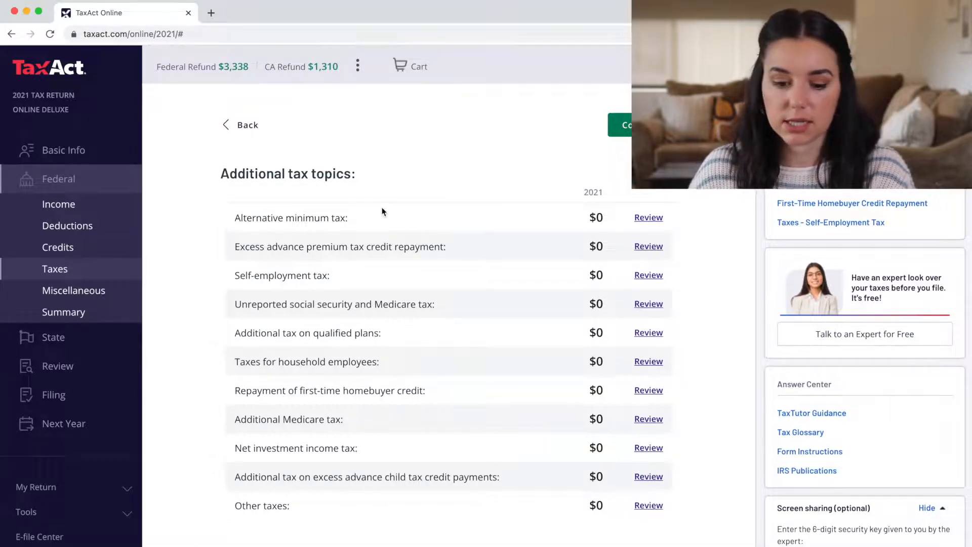
Open federal Miscellaneous and scroll its topics from bank account information to disaster designation
{"action": "left_click", "coordinate": [59, 299]}
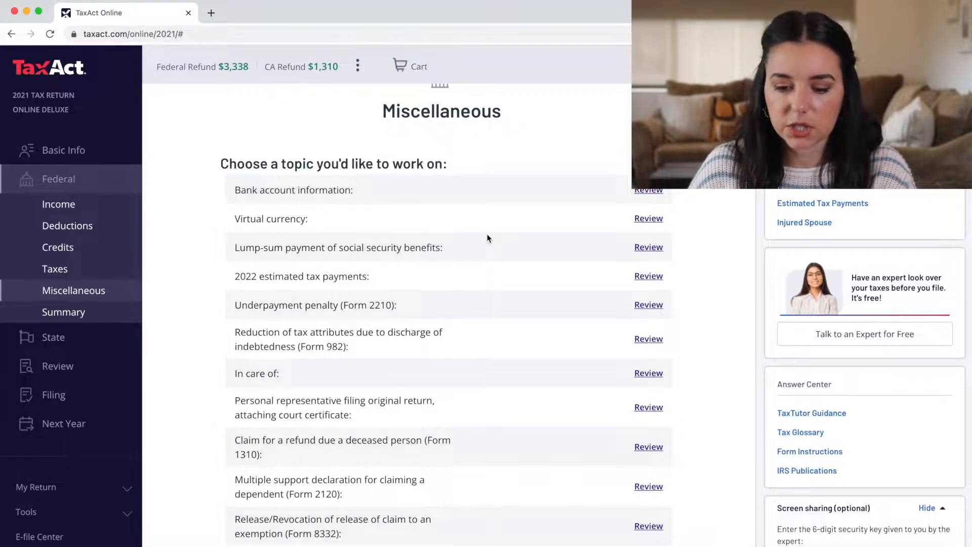
{"action": "scroll", "coordinate": [488, 238], "scroll_direction": "down", "scroll_amount": 1}
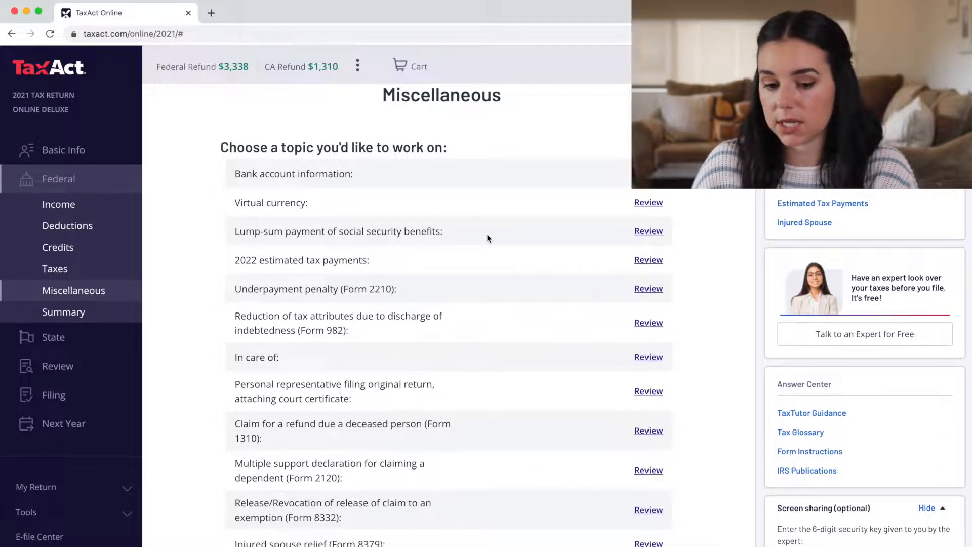
{"action": "scroll", "coordinate": [488, 238], "scroll_direction": "down", "scroll_amount": 1}
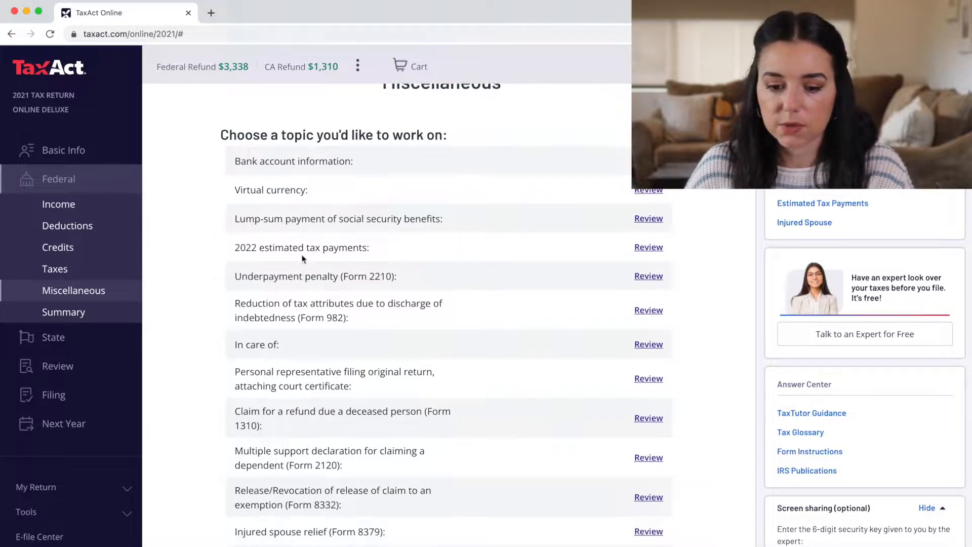
{"action": "scroll", "coordinate": [399, 268], "scroll_direction": "down", "scroll_amount": 5}
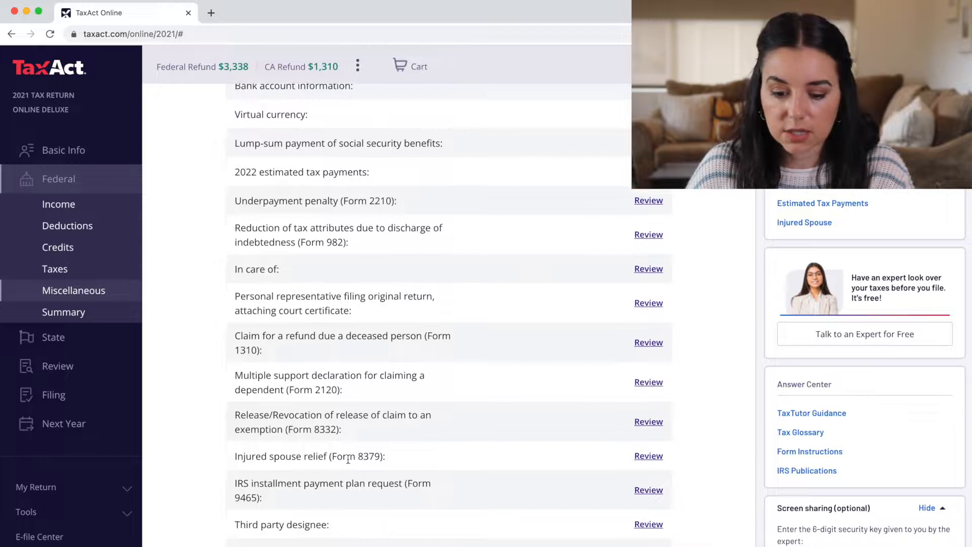
{"action": "scroll", "coordinate": [348, 460], "scroll_direction": "down", "scroll_amount": 4}
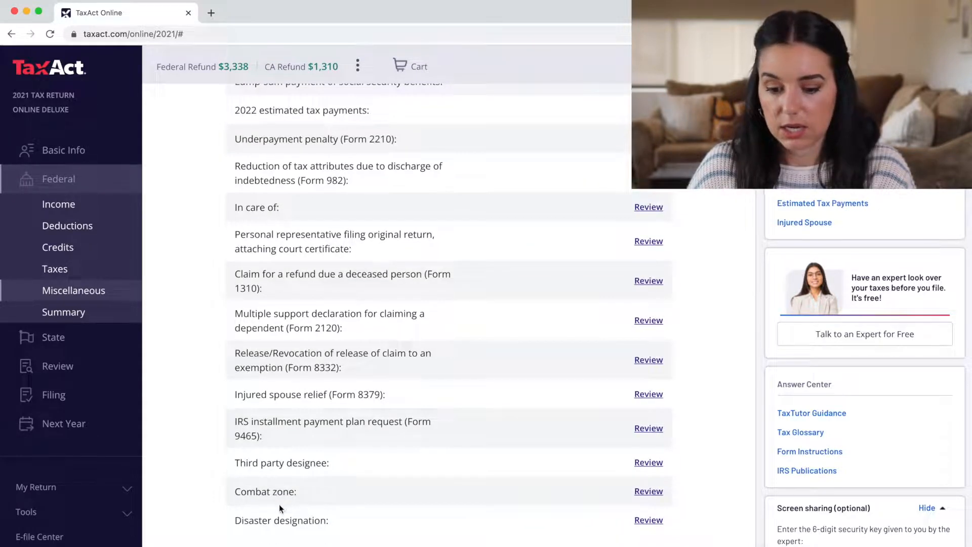
{"action": "scroll", "coordinate": [330, 520], "scroll_direction": "down", "scroll_amount": 1}
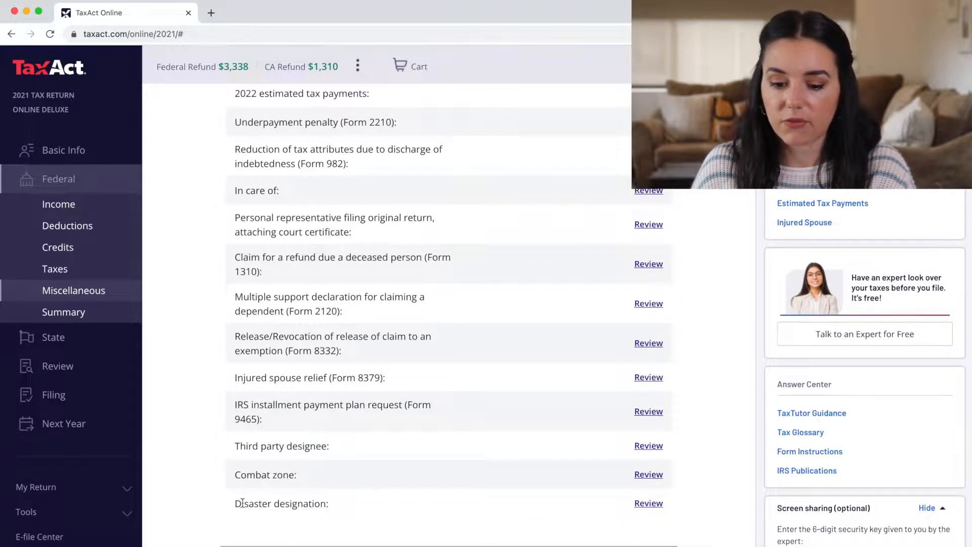
{"action": "scroll", "coordinate": [242, 502], "scroll_direction": "up", "scroll_amount": 6}
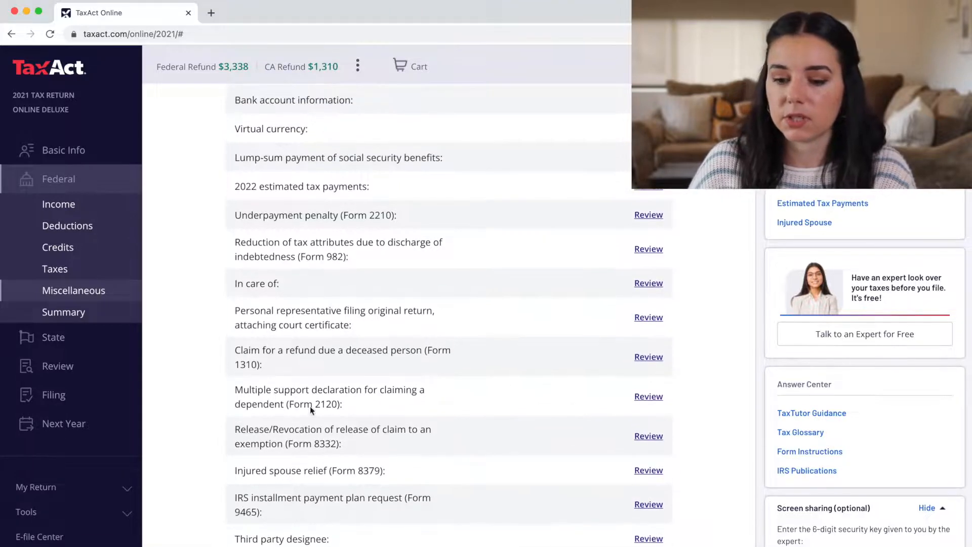
{"action": "scroll", "coordinate": [395, 271], "scroll_direction": "up", "scroll_amount": 9}
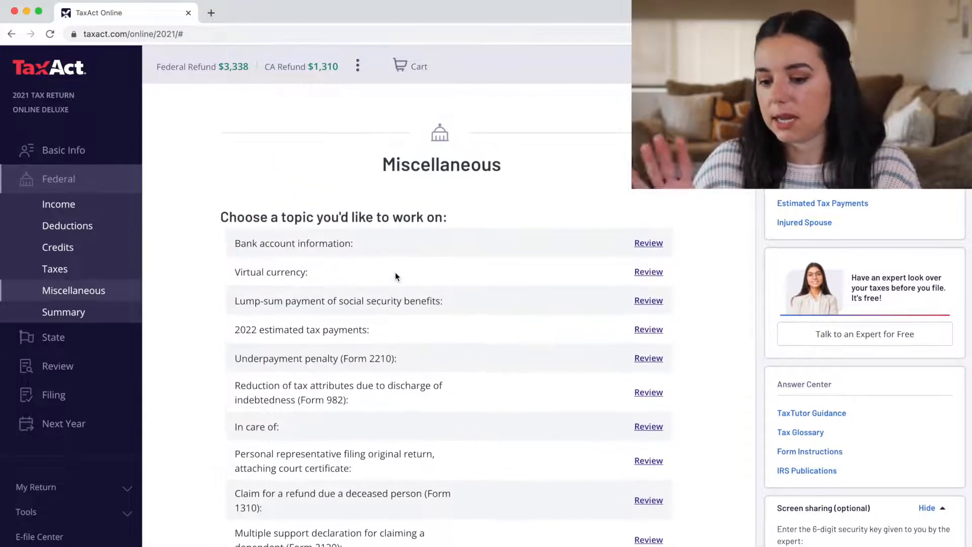
{"action": "scroll", "coordinate": [395, 272], "scroll_direction": "down", "scroll_amount": 16}
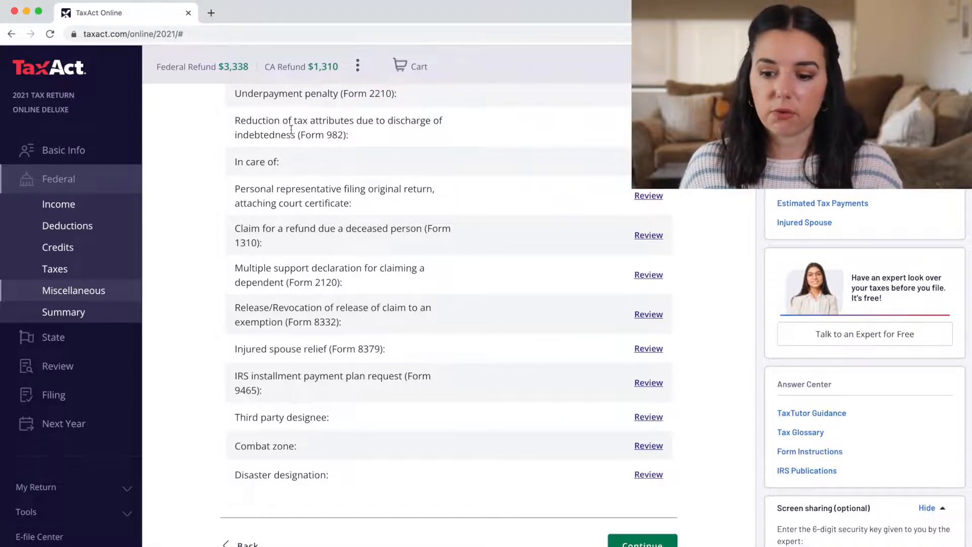
Look at the Underpayment penalty (Form 2210) topic, then go back to the Federal summary
{"action": "left_click", "coordinate": [639, 94]}
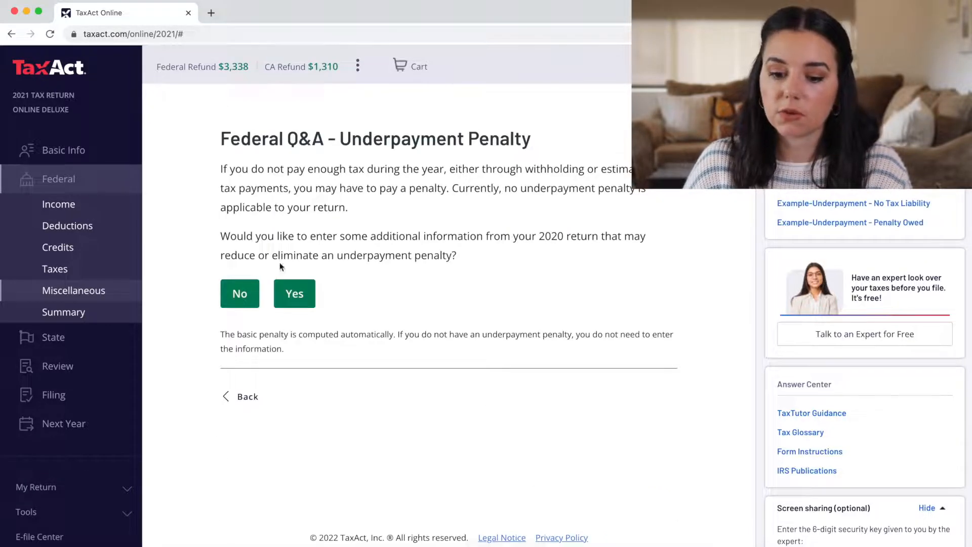
{"action": "left_click", "coordinate": [248, 397]}
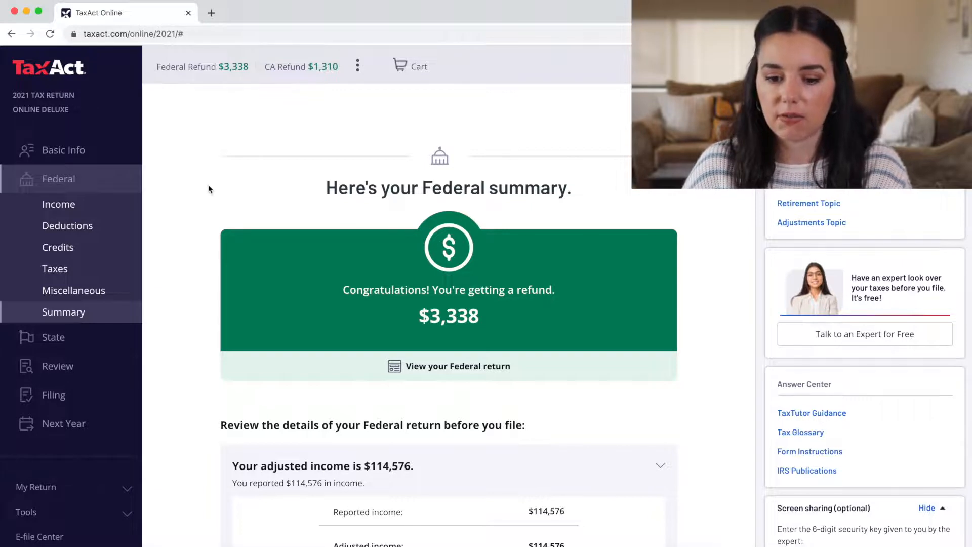
Scroll through the Federal summary's income, deductions and $3,338 refund, then continue to State
{"action": "scroll", "coordinate": [208, 184], "scroll_direction": "down", "scroll_amount": 1}
{"action": "scroll", "coordinate": [245, 144], "scroll_direction": "down", "scroll_amount": 5}
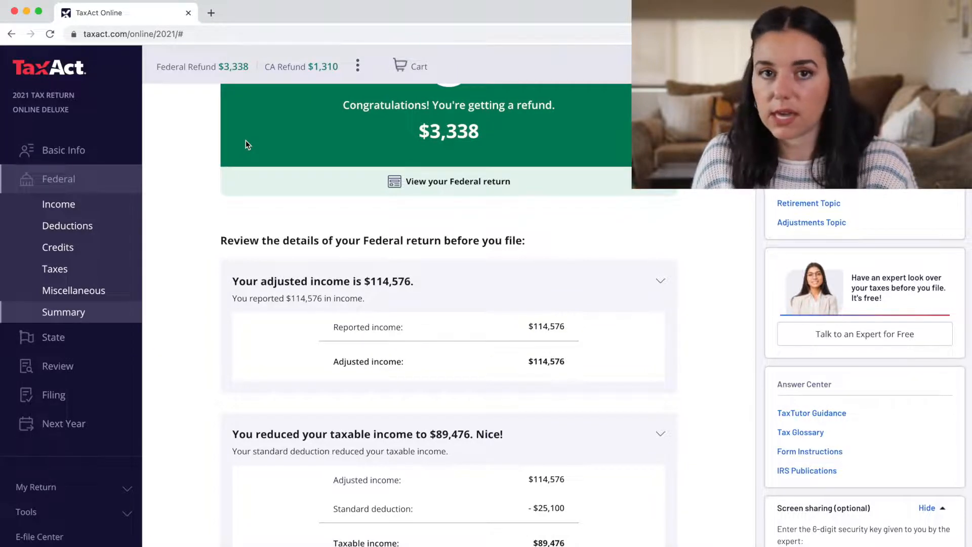
{"action": "scroll", "coordinate": [245, 140], "scroll_direction": "down", "scroll_amount": 2}
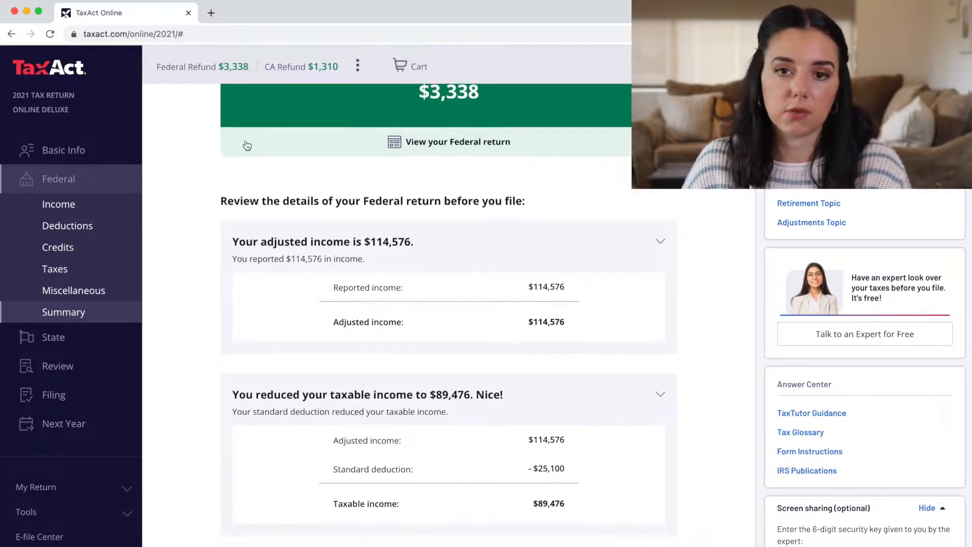
{"action": "scroll", "coordinate": [246, 145], "scroll_direction": "down", "scroll_amount": 1}
{"action": "scroll", "coordinate": [247, 145], "scroll_direction": "down", "scroll_amount": 3}
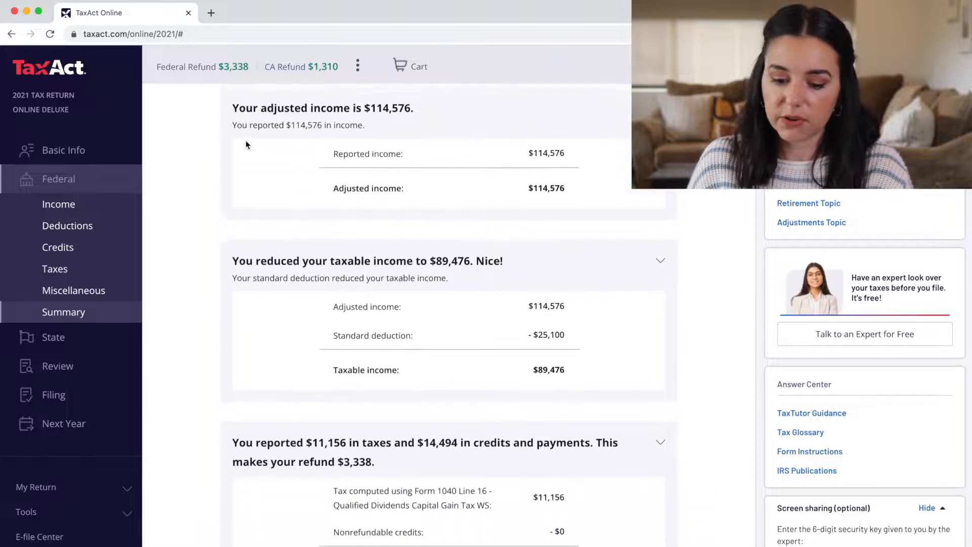
{"action": "scroll", "coordinate": [246, 144], "scroll_direction": "down", "scroll_amount": 1}
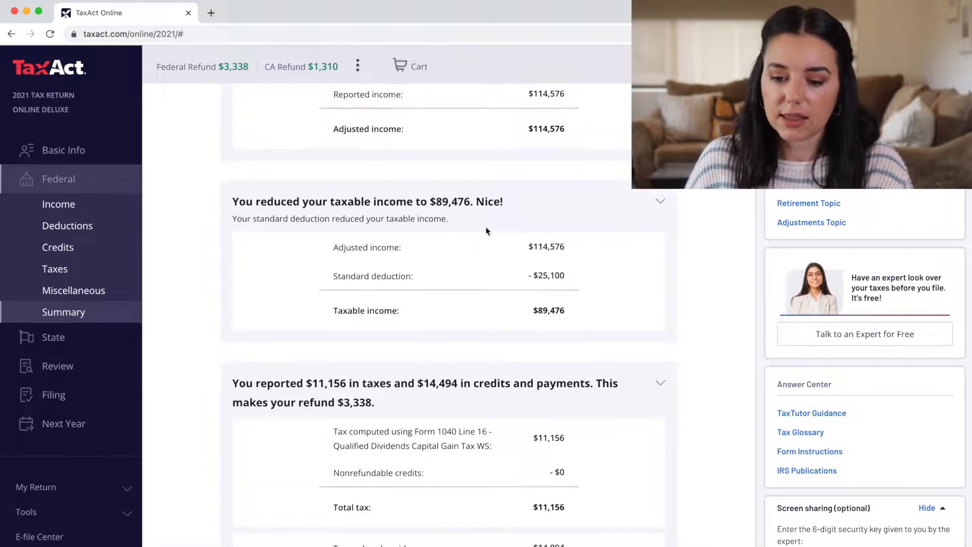
{"action": "scroll", "coordinate": [478, 260], "scroll_direction": "down", "scroll_amount": 3}
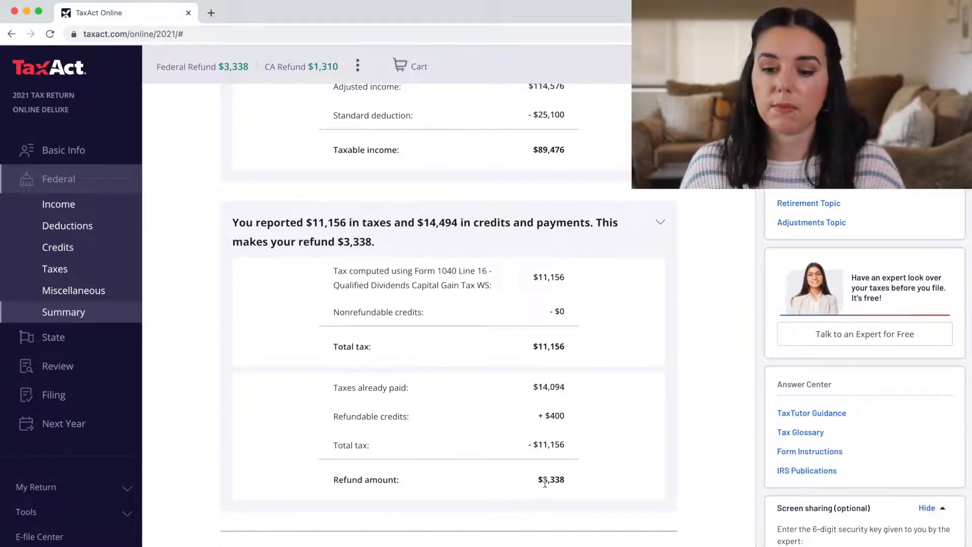
{"action": "scroll", "coordinate": [544, 484], "scroll_direction": "up", "scroll_amount": 3}
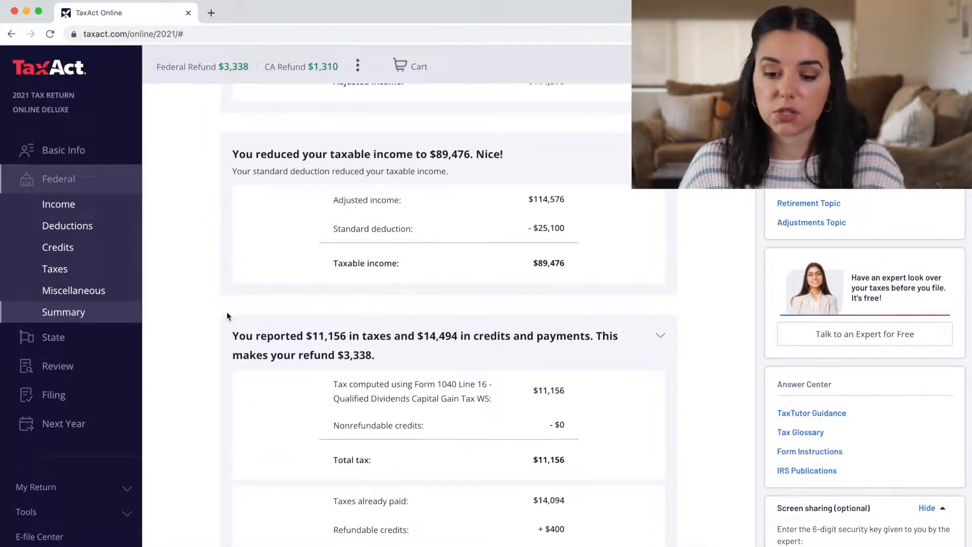
{"action": "scroll", "coordinate": [427, 382], "scroll_direction": "up", "scroll_amount": 4}
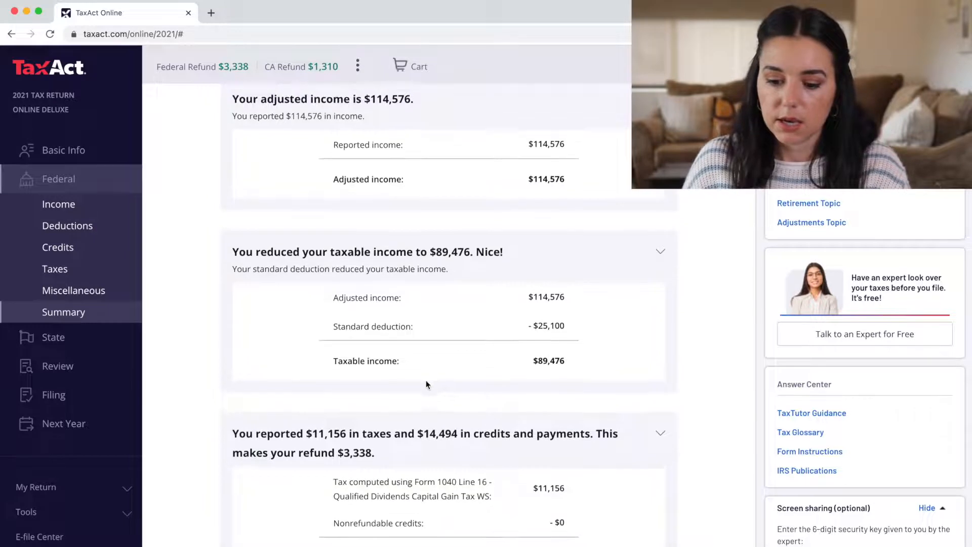
{"action": "scroll", "coordinate": [605, 272], "scroll_direction": "down", "scroll_amount": 7}
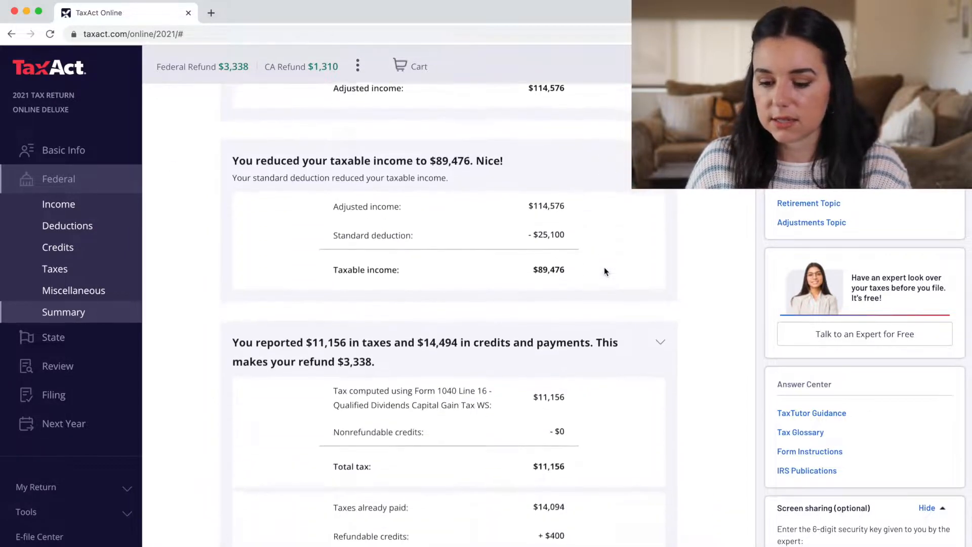
{"action": "scroll", "coordinate": [605, 272], "scroll_direction": "down", "scroll_amount": 1}
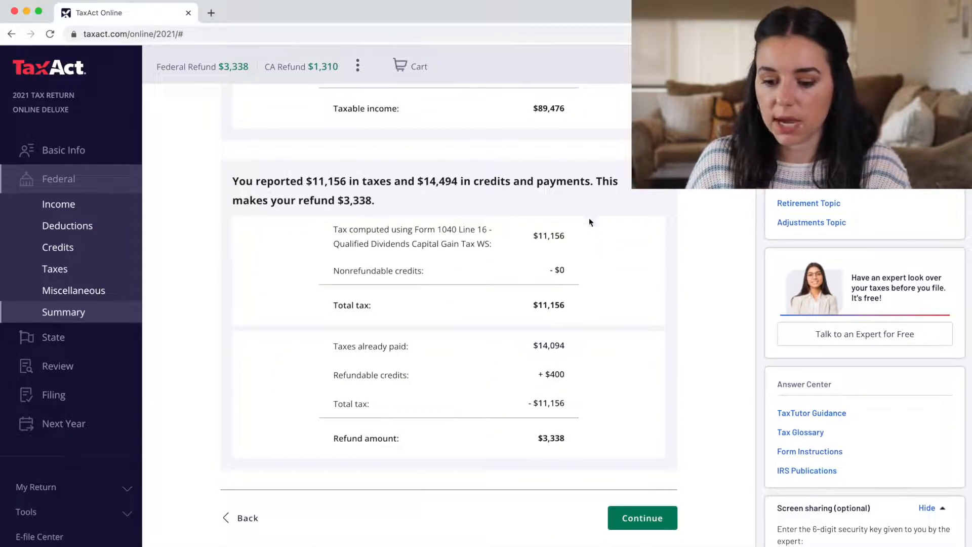
{"action": "scroll", "coordinate": [560, 434], "scroll_direction": "down", "scroll_amount": 1}
{"action": "left_click", "coordinate": [644, 483]}
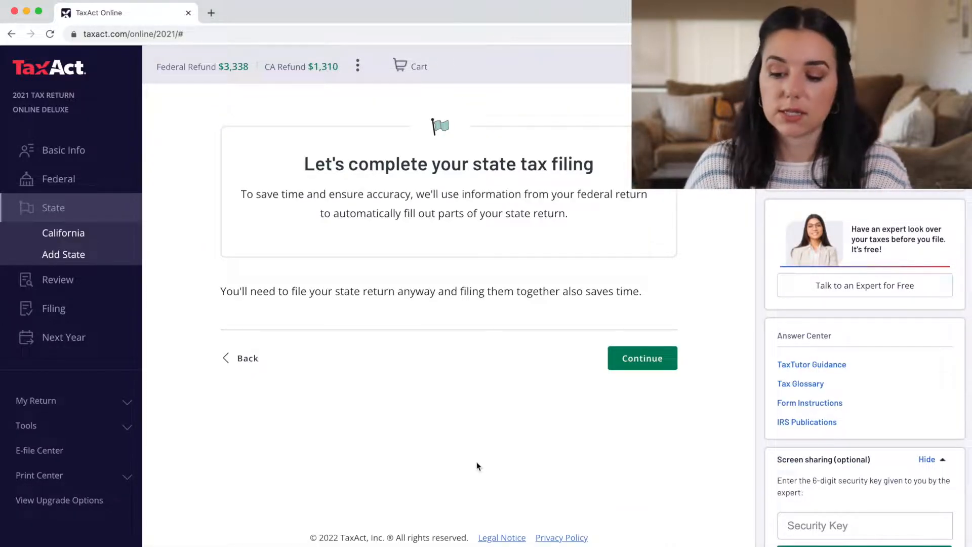
Accept the $54.95 California return add-on and confirm Full-Year Resident (Form 540) status
{"action": "left_click", "coordinate": [638, 359]}
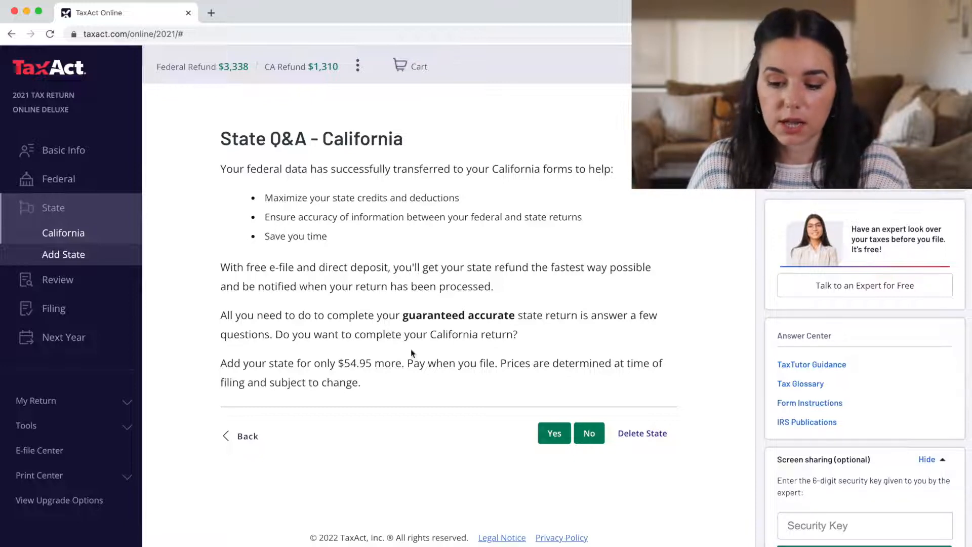
{"action": "left_click", "coordinate": [344, 360]}
{"action": "left_click_drag", "start_coordinate": [344, 360], "coordinate": [382, 360]}
{"action": "left_click", "coordinate": [384, 361]}
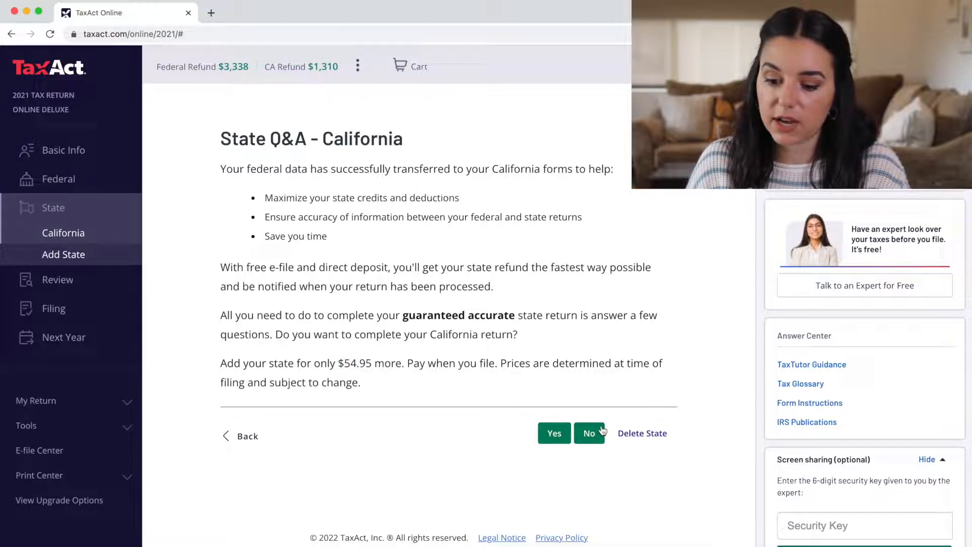
{"action": "left_click", "coordinate": [554, 433]}
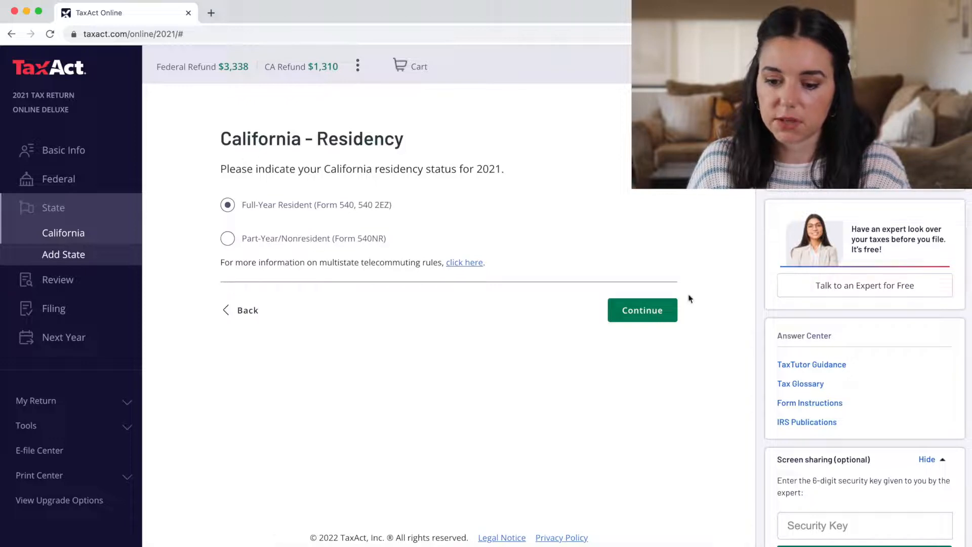
{"action": "left_click", "coordinate": [664, 305]}
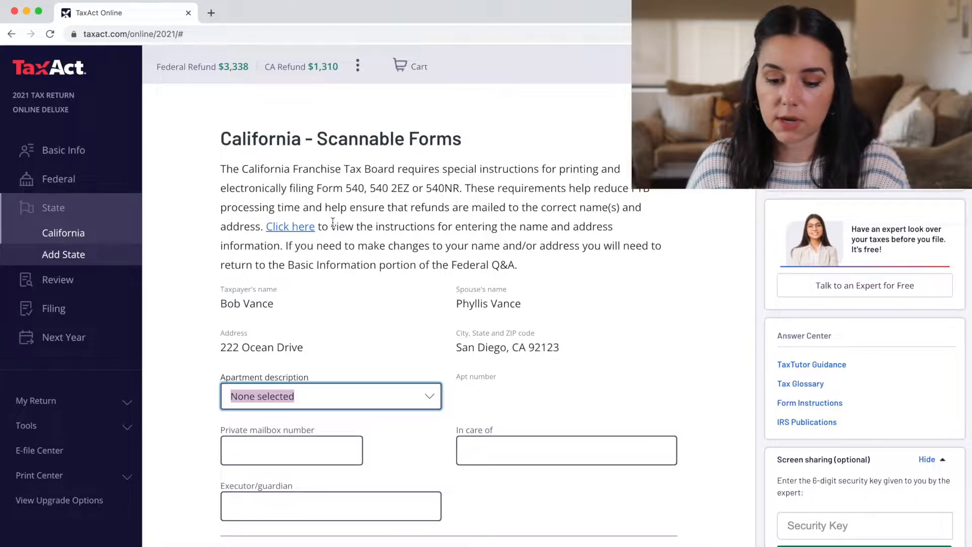
Accept the prefilled California Scannable Forms name and address, continuing to the Double-Check page
{"action": "scroll", "coordinate": [652, 287], "scroll_direction": "down", "scroll_amount": 1}
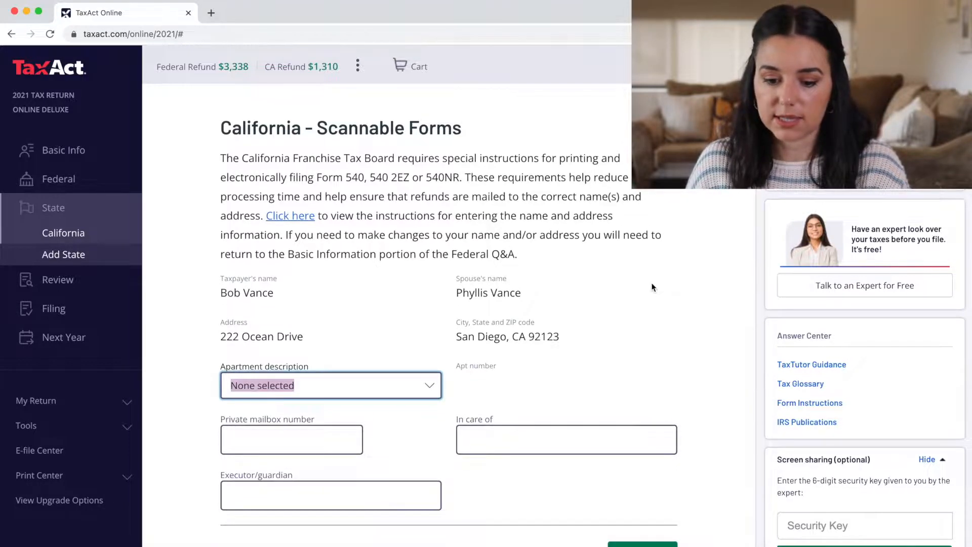
{"action": "scroll", "coordinate": [652, 286], "scroll_direction": "down", "scroll_amount": 2}
{"action": "left_click", "coordinate": [643, 499]}
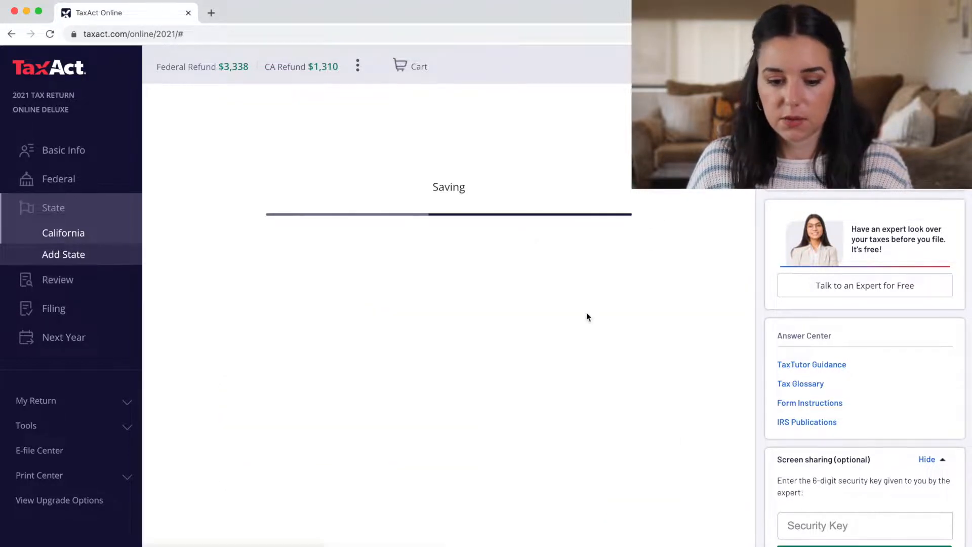
{"action": "left_click", "coordinate": [642, 310]}
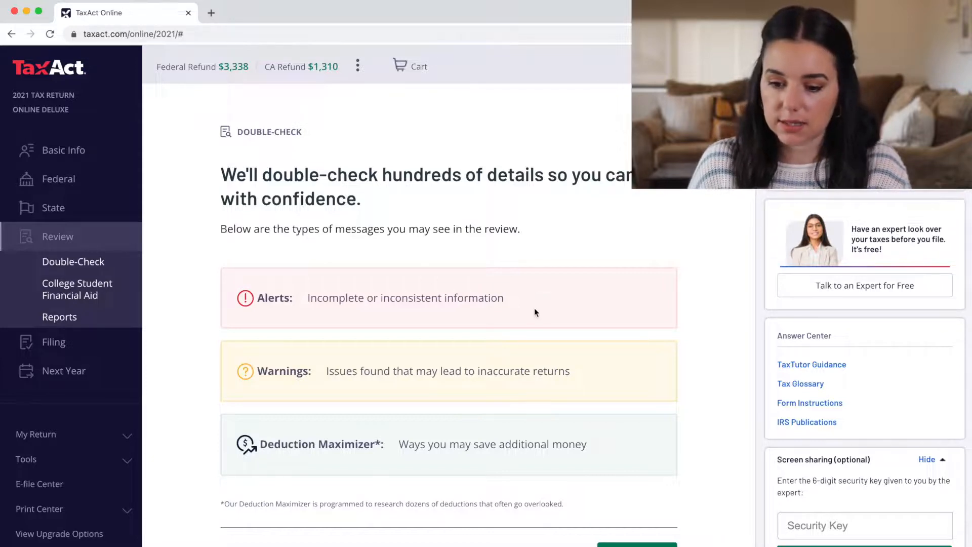
Run the Double-Check review (6 alerts, 2 warnings) and open the first alert, about virtual currency
{"action": "scroll", "coordinate": [532, 280], "scroll_direction": "down", "scroll_amount": 2}
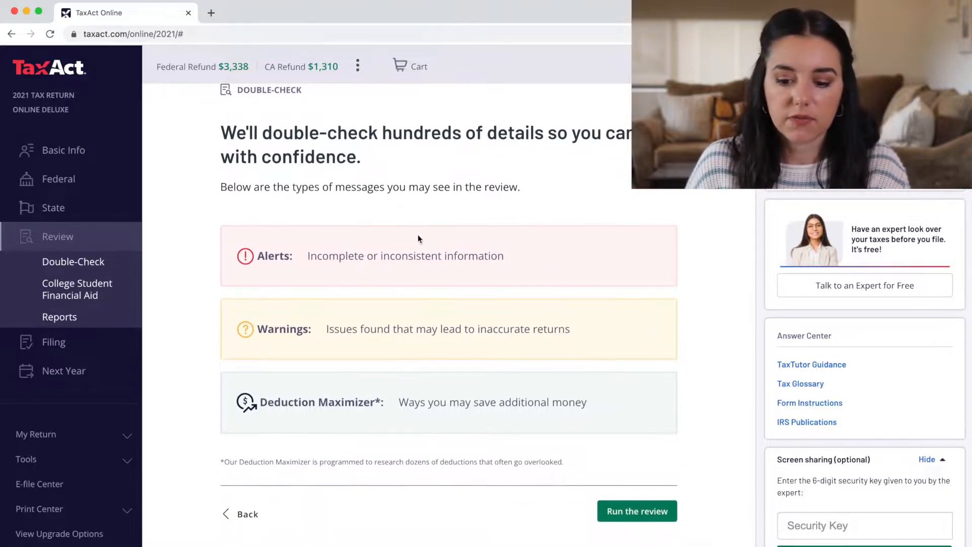
{"action": "left_click", "coordinate": [659, 512]}
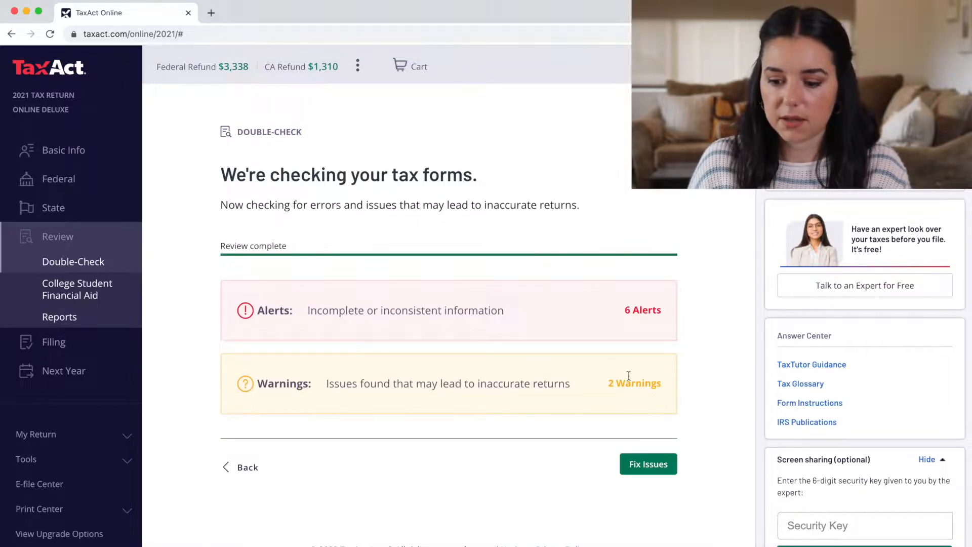
{"action": "left_click", "coordinate": [636, 465]}
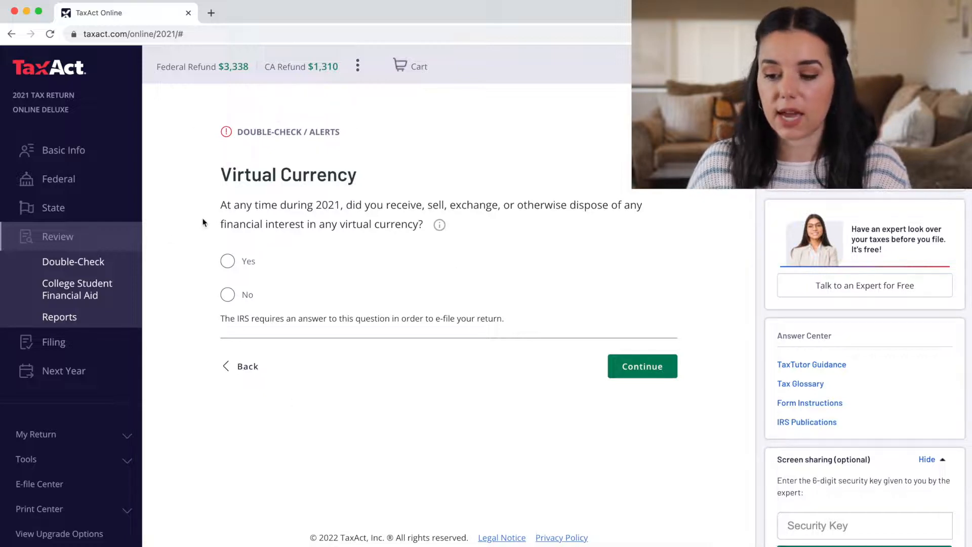
Show the Xpert Assist offer details, priced at $0.00 instead of $80.00
{"action": "left_click", "coordinate": [853, 290]}
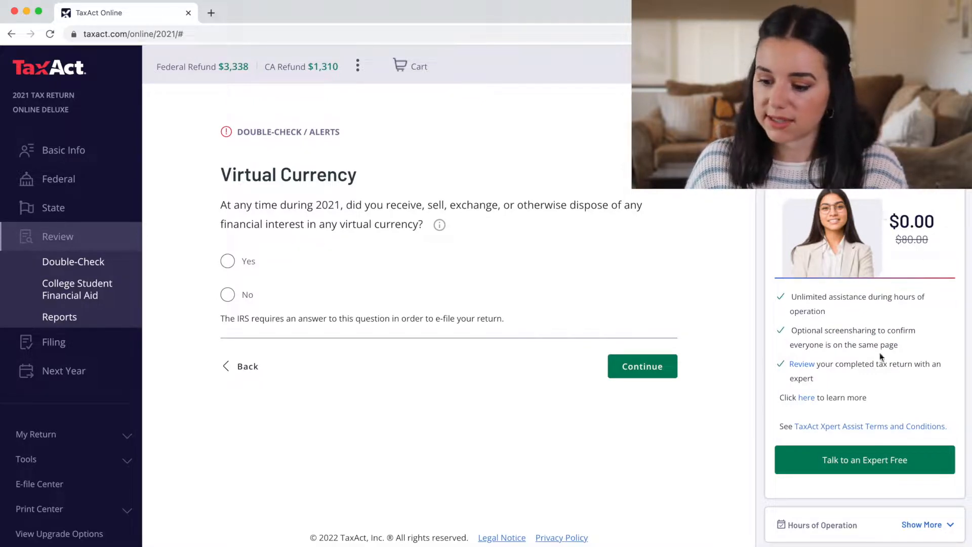
Request free expert tax advice on California state taxes, noting the return still needs answers
{"action": "left_click", "coordinate": [873, 472]}
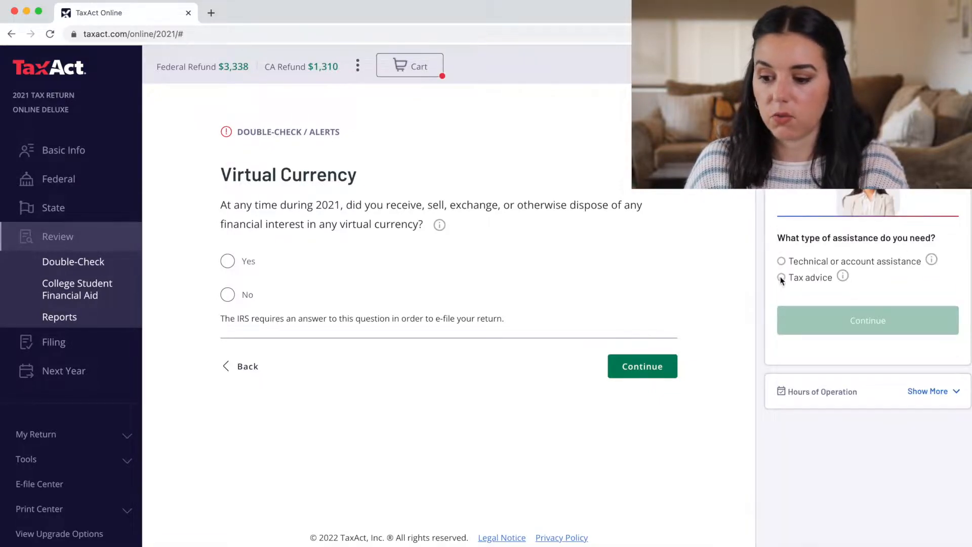
{"action": "left_click", "coordinate": [782, 278]}
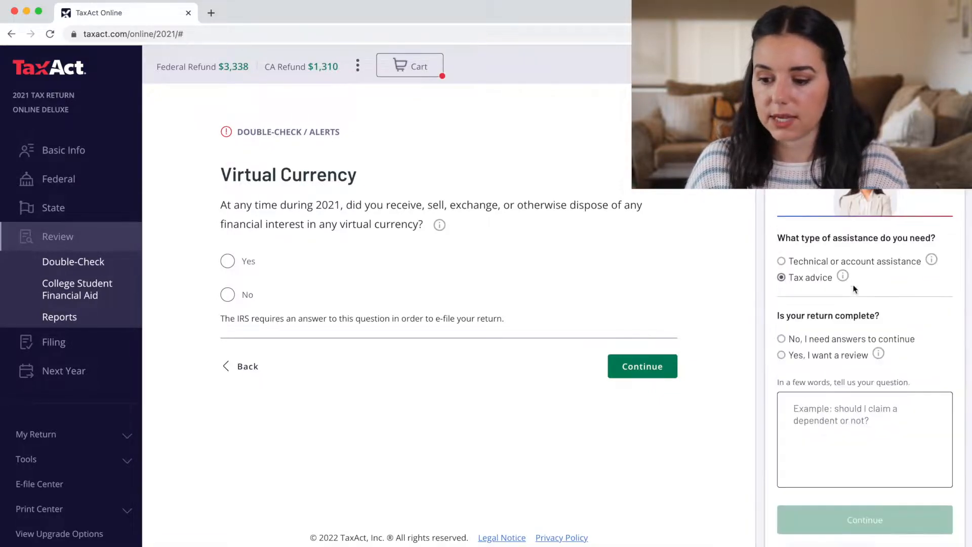
{"action": "left_click", "coordinate": [782, 339]}
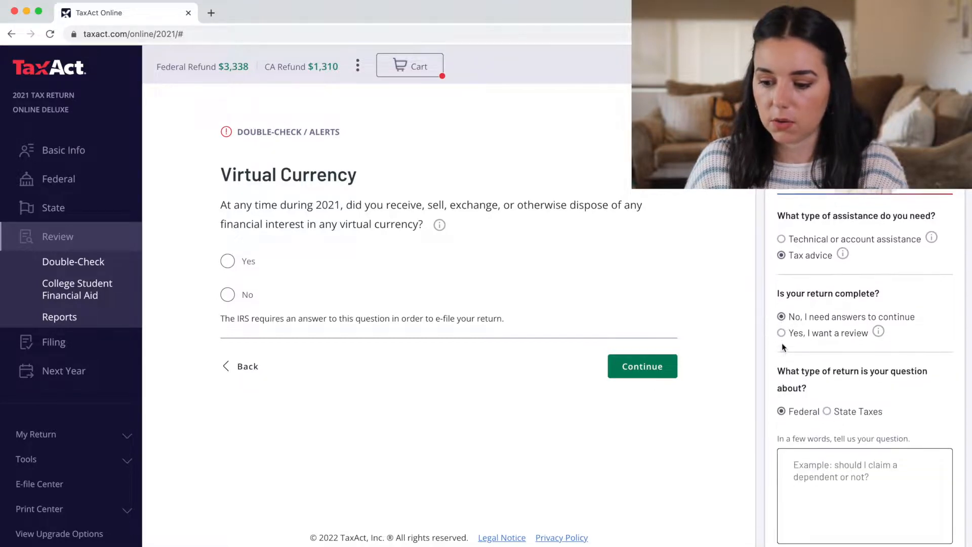
{"action": "left_click", "coordinate": [827, 406]}
{"action": "scroll", "coordinate": [831, 407], "scroll_direction": "down", "scroll_amount": 1}
{"action": "left_click", "coordinate": [831, 408]}
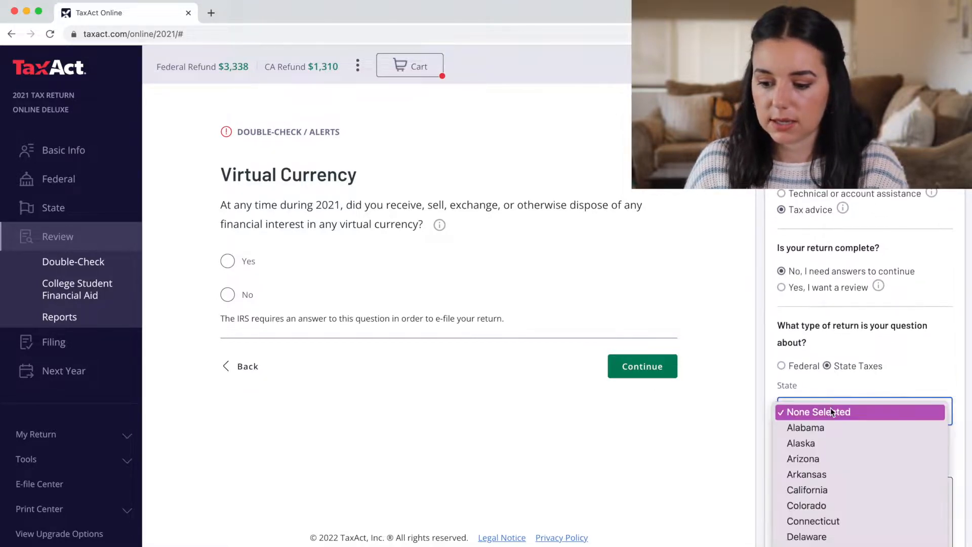
{"action": "scroll", "coordinate": [830, 408], "scroll_direction": "down", "scroll_amount": 1}
{"action": "left_click", "coordinate": [831, 436]}
{"action": "scroll", "coordinate": [831, 433], "scroll_direction": "down", "scroll_amount": 3}
{"action": "left_click", "coordinate": [816, 355]}
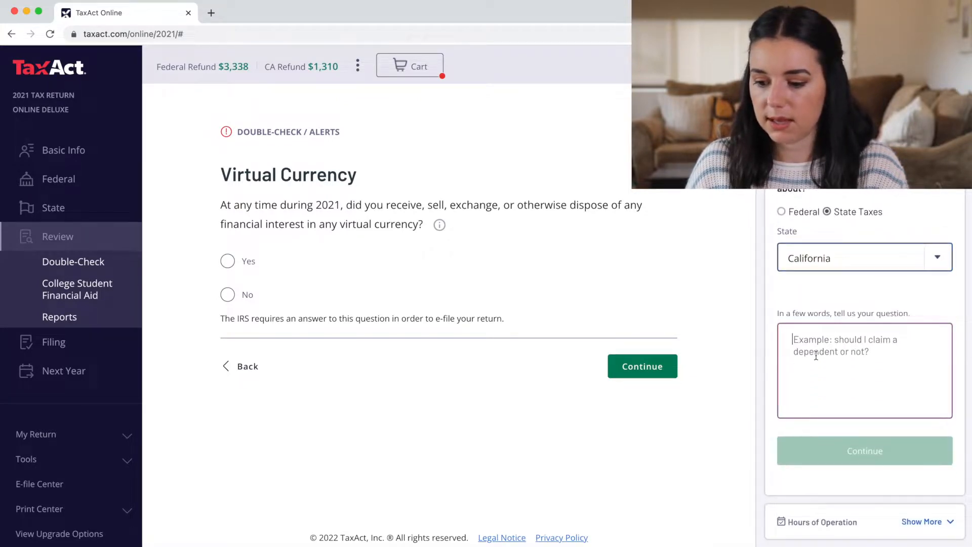
{"action": "scroll", "coordinate": [816, 356], "scroll_direction": "up", "scroll_amount": 4}
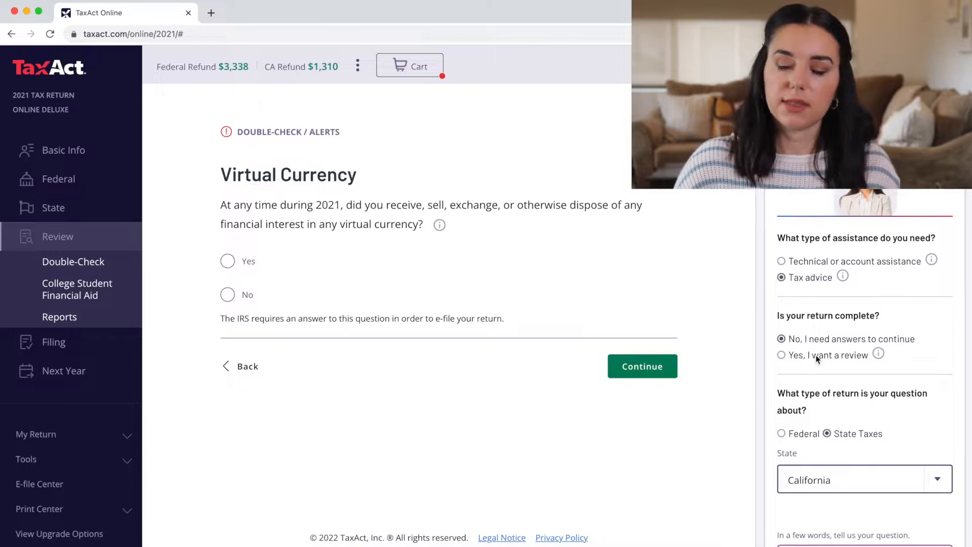